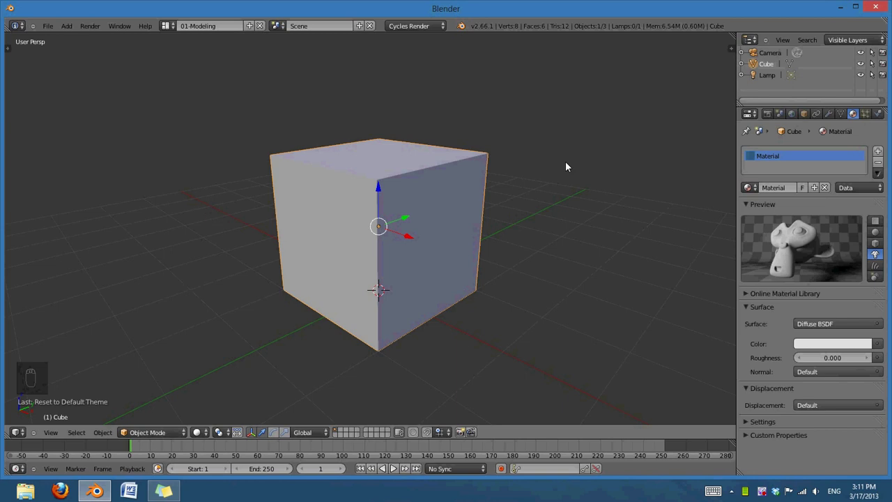
Switch to File Explorer and open the Ocean folder inside Tutorials in the Videos library
click(25, 491)
double_click(216, 185)
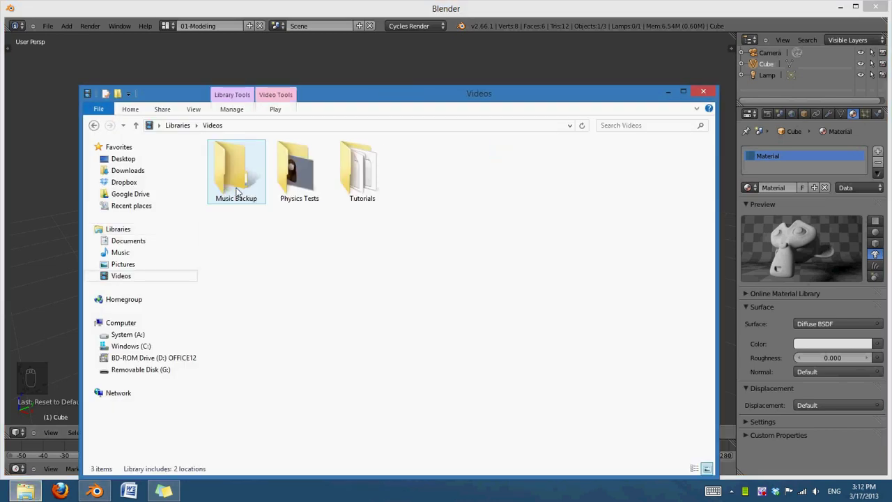
double_click(362, 174)
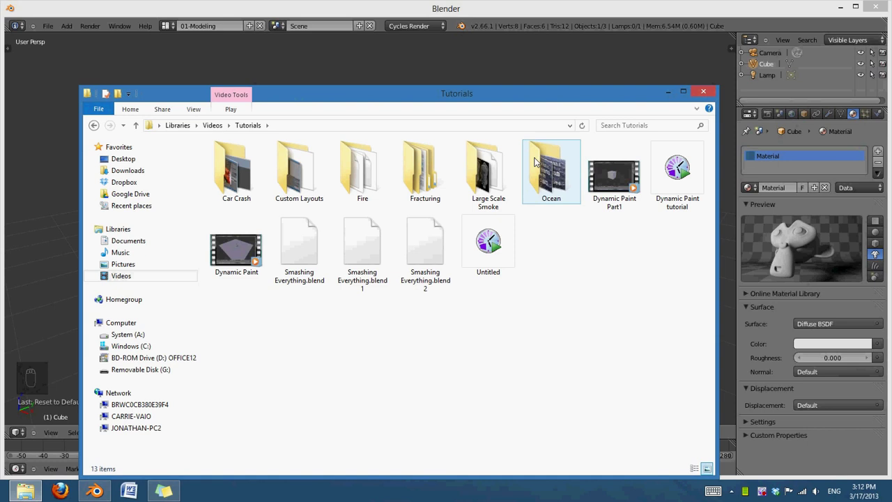
double_click(552, 172)
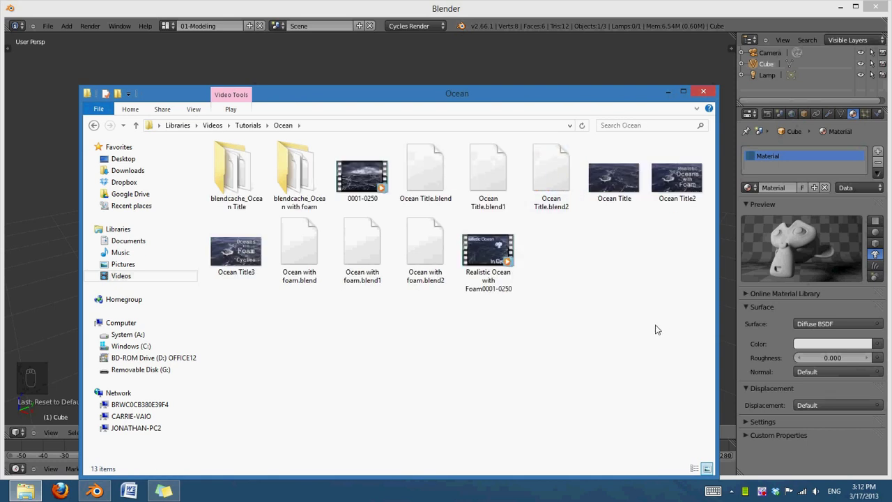
Play the 0001-0250 ocean video, pausing to examine the waves and foam, and close the player
double_click(353, 171)
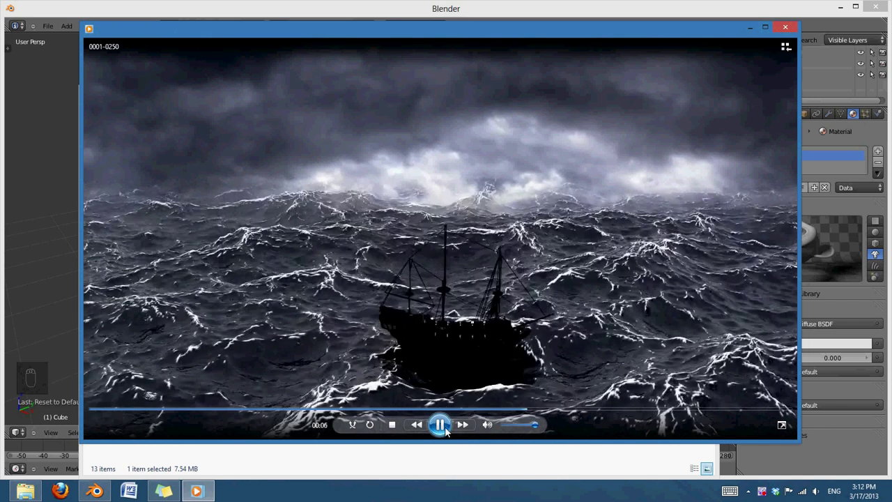
click(441, 425)
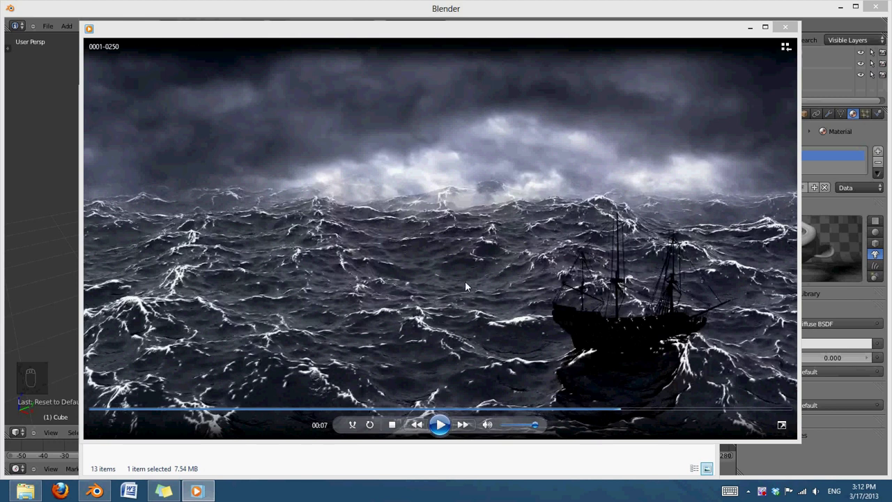
click(440, 426)
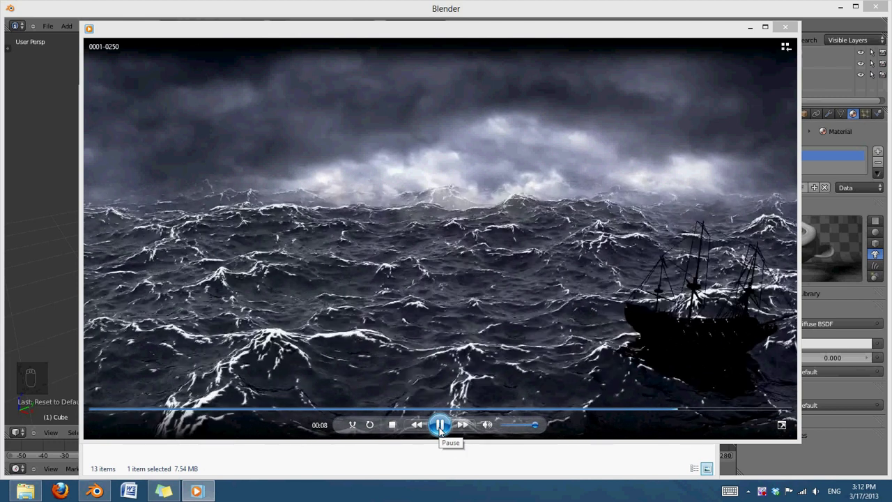
click(440, 426)
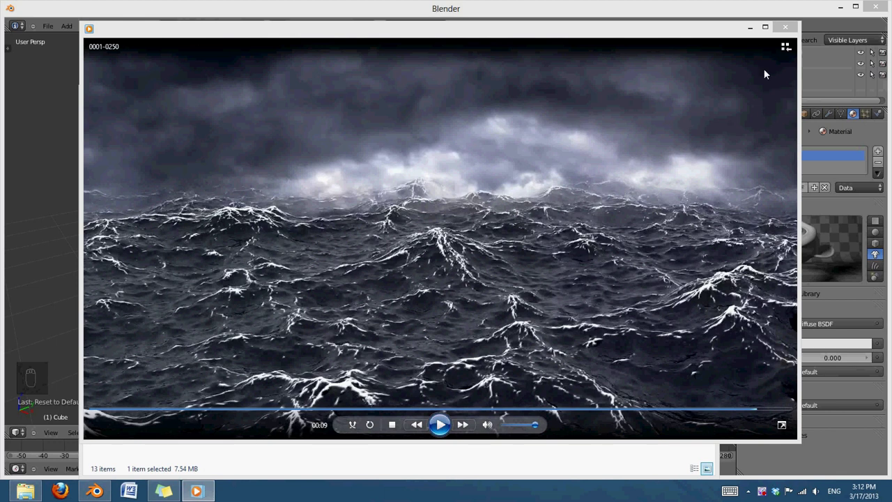
click(786, 27)
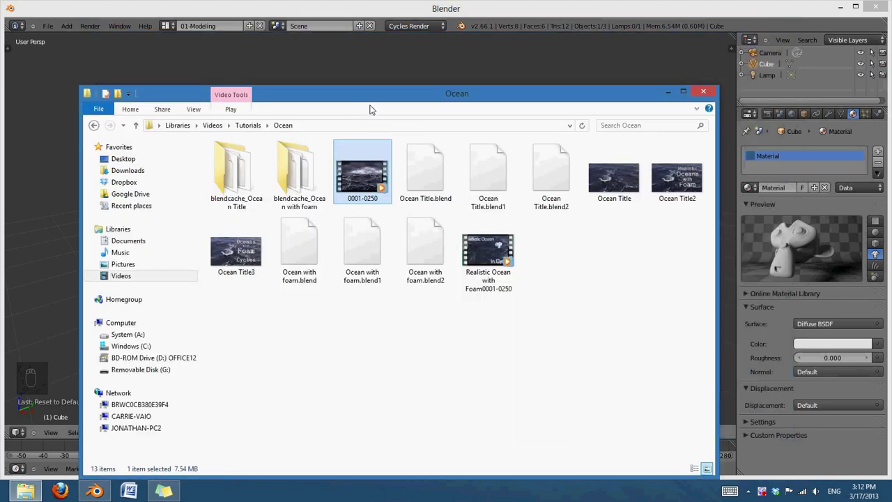
Play the Realistic Ocean with Foam0001-0250 video, pausing to examine the foam and the floating monkey head, and close the player
double_click(490, 275)
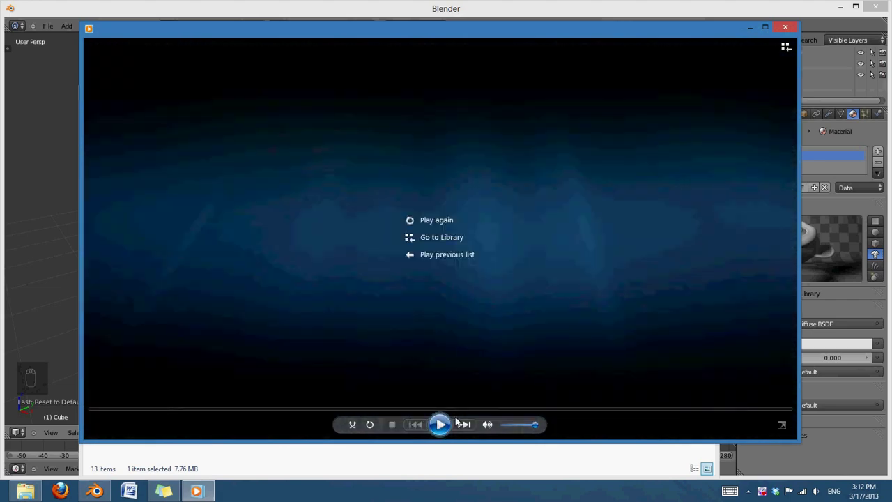
click(441, 425)
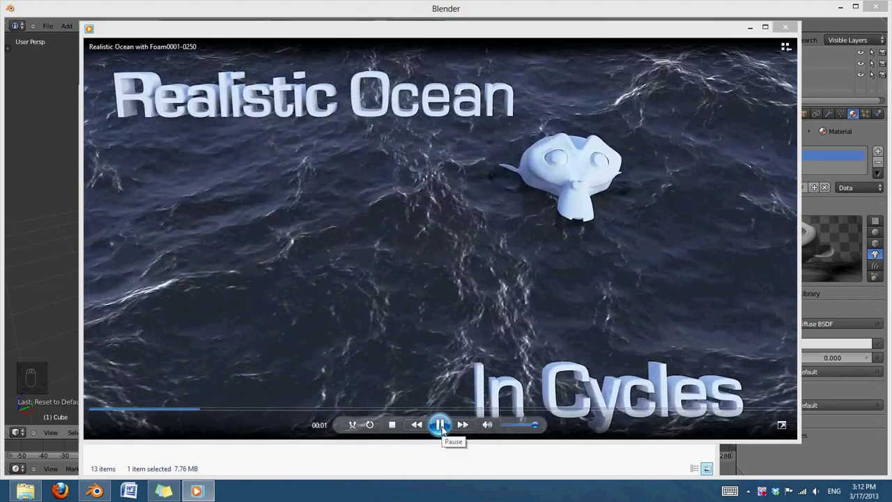
click(441, 425)
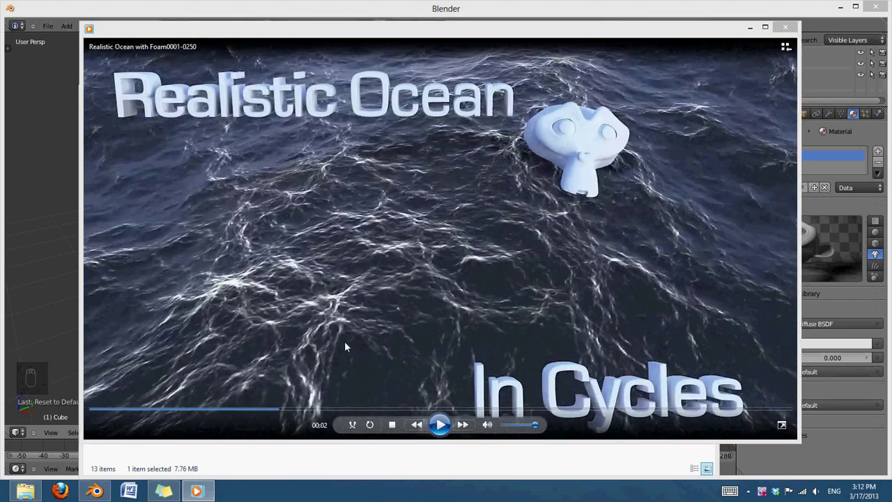
click(441, 425)
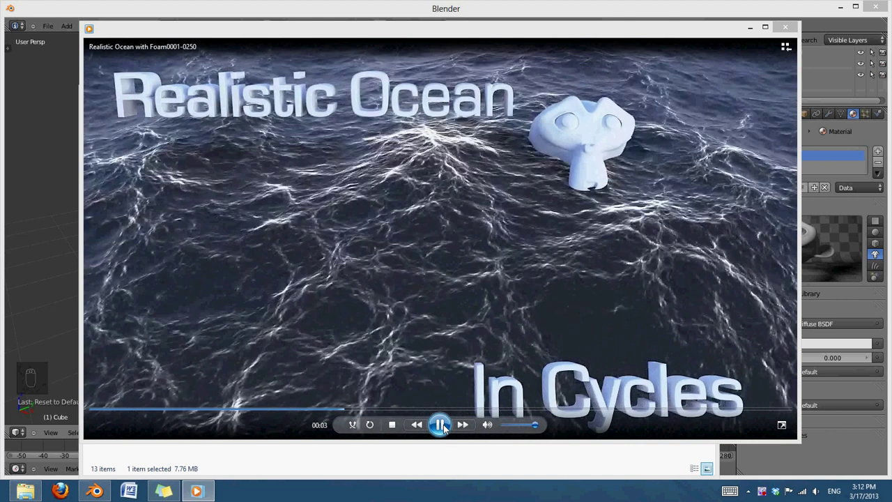
click(442, 424)
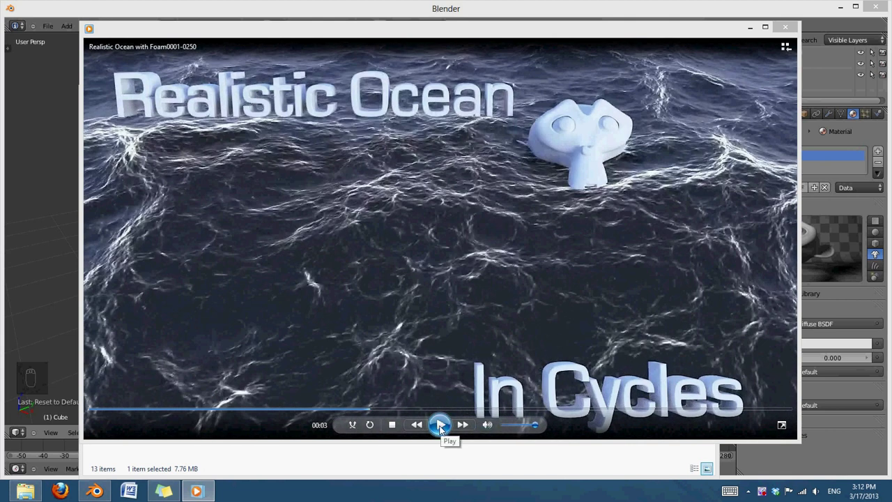
click(440, 425)
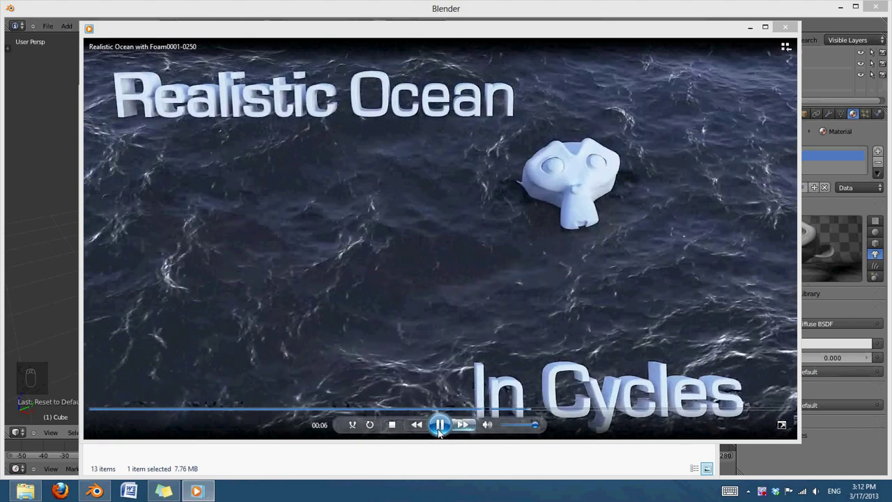
click(622, 182)
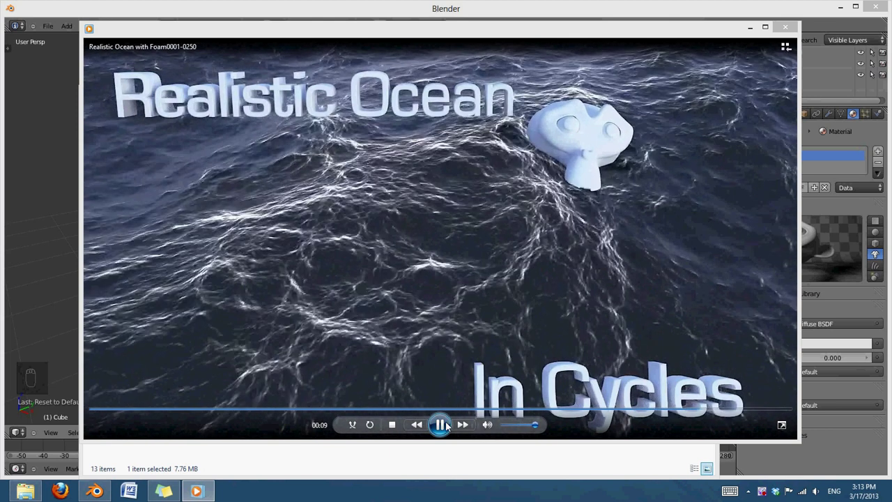
click(442, 355)
click(786, 27)
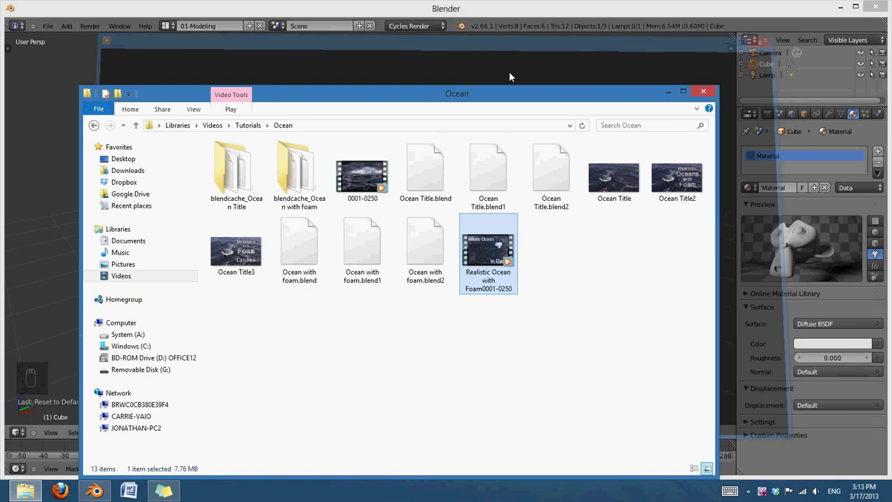
View the Ocean Title2 image, then close it and the folder window to return to Blender
drag(484, 91, 496, 69)
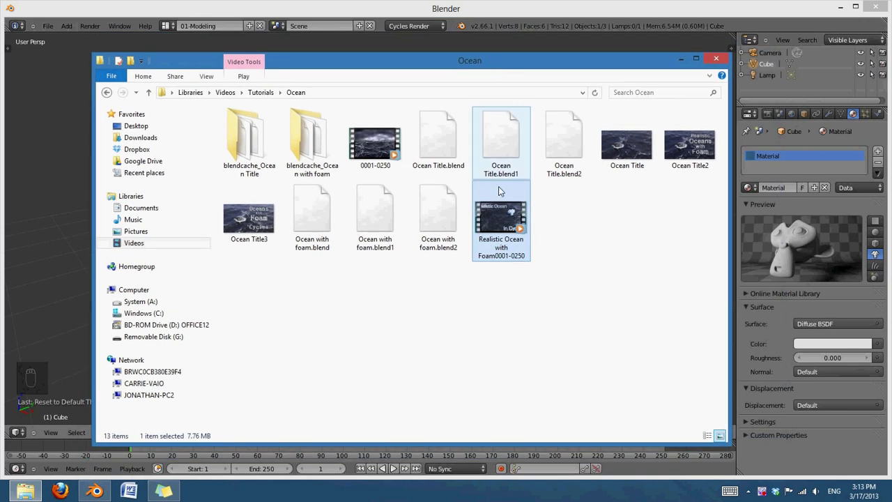
double_click(686, 162)
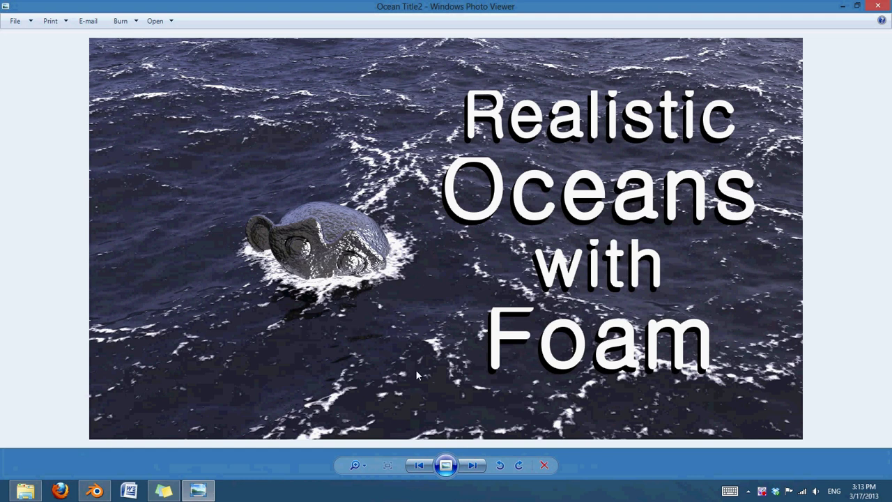
click(878, 7)
key(alt+F4)
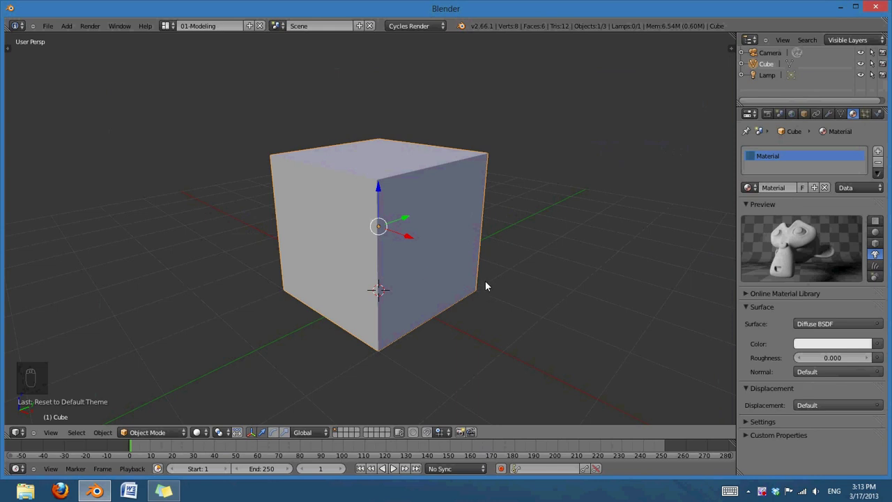
Add an Ocean modifier to the default cube
scroll(456, 251, down, 2)
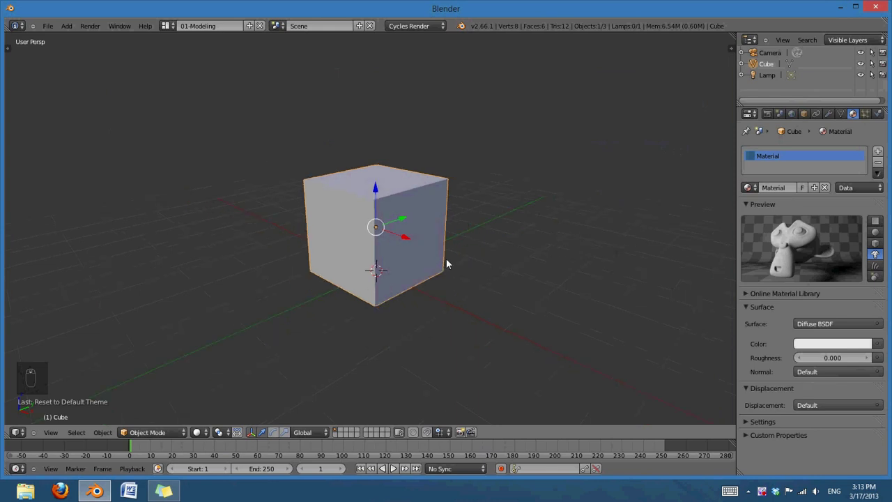
click(829, 113)
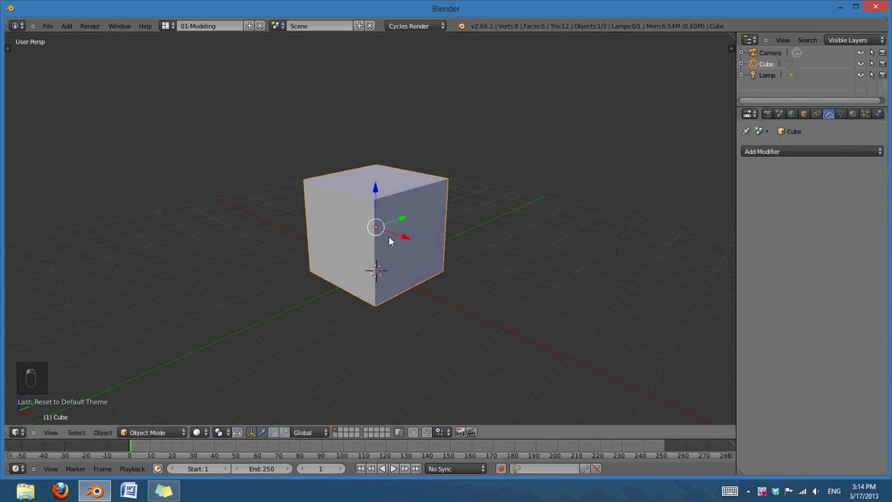
shift+middle_drag(389, 240, 400, 255)
click(819, 151)
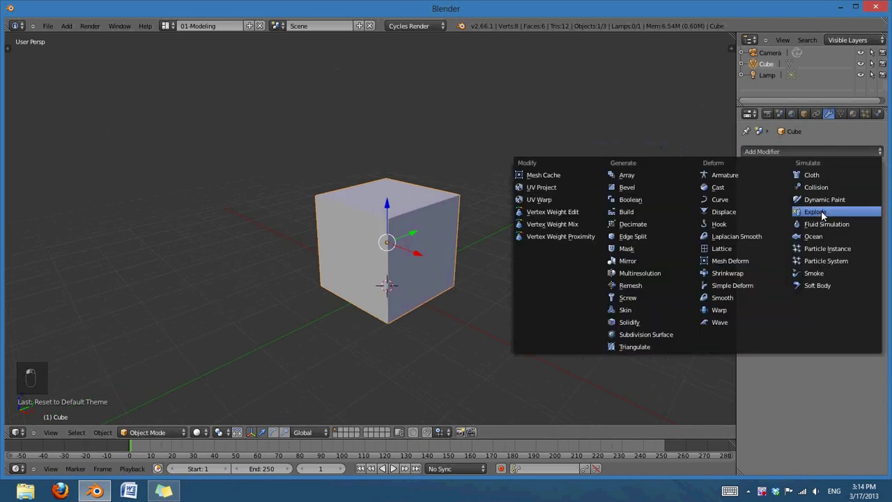
click(820, 236)
Set the Ocean modifier's resolution to 15
scroll(517, 235, down, 4)
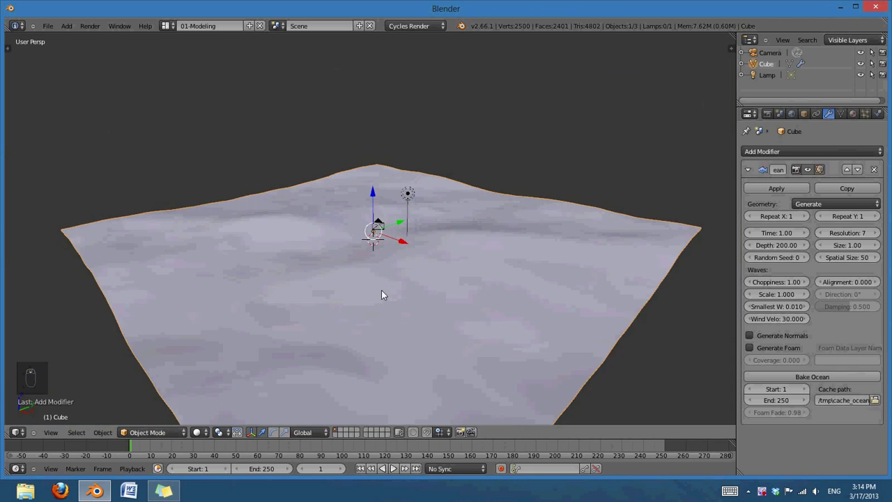
middle_drag(382, 291, 651, 281)
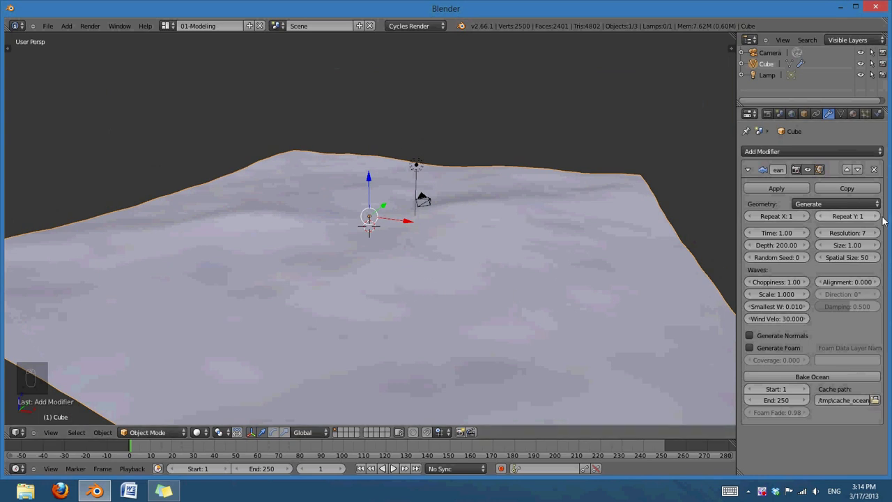
click(847, 233)
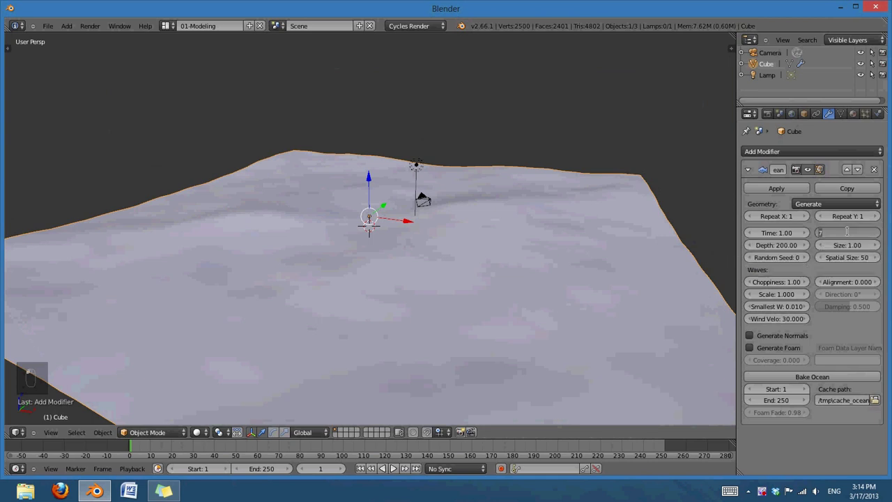
key(Return)
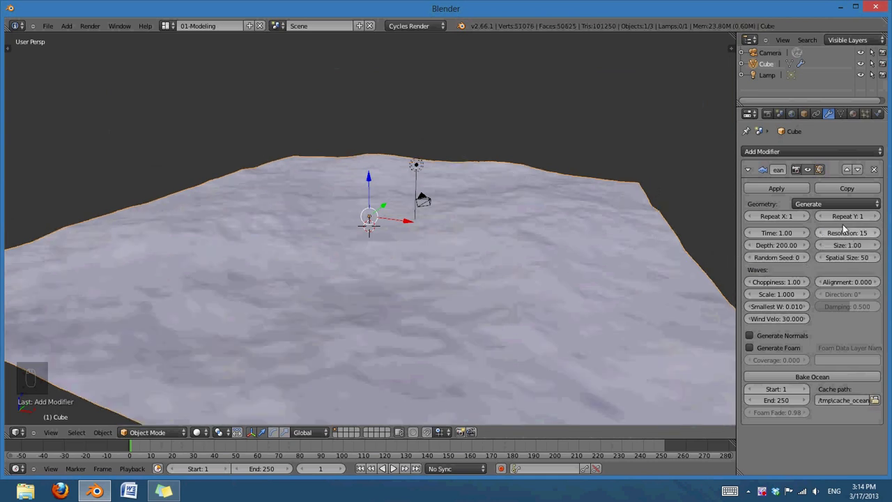
Set the Ocean modifier's spatial size to 75
middle_drag(265, 247, 224, 259)
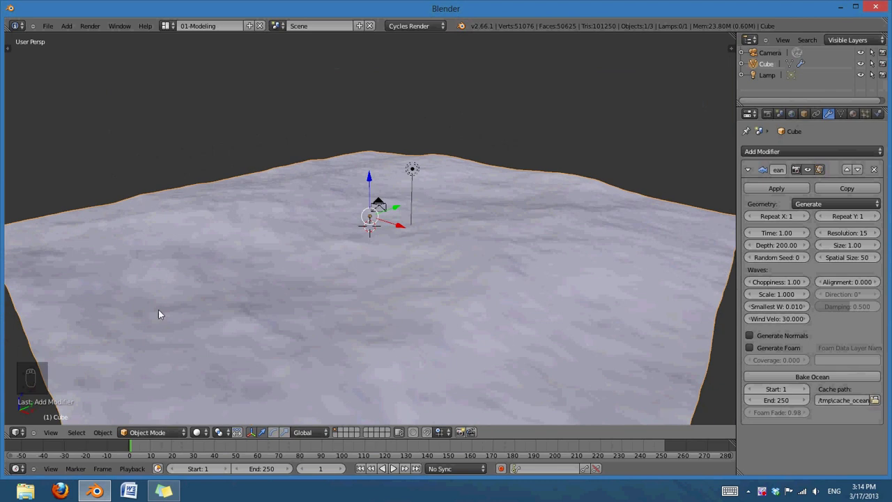
middle_drag(266, 375, 375, 295)
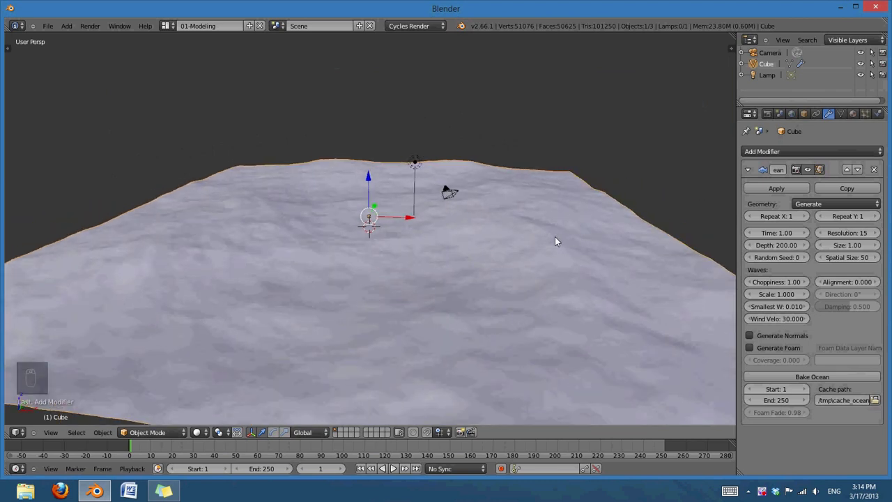
click(850, 258)
text(7)
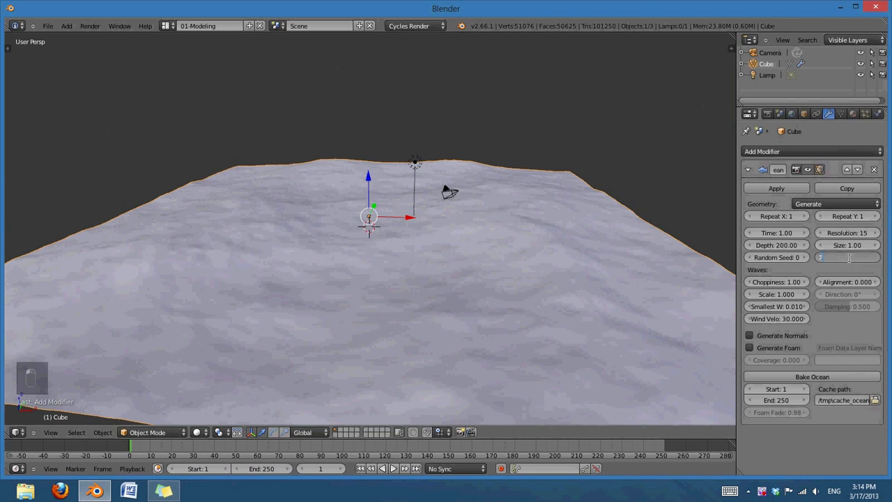
text(5)
key(Return)
Set the choppiness of the ocean waves to 5
scroll(362, 318, down, 4)
scroll(382, 321, up, 3)
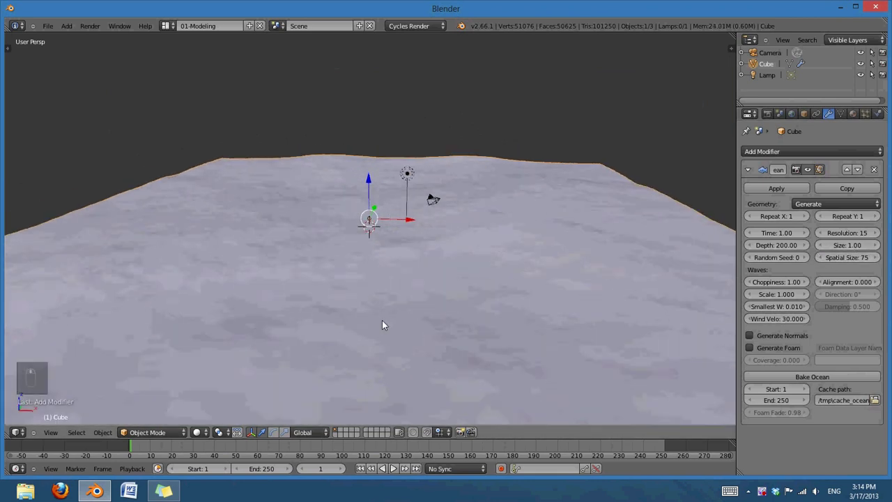
mouse_move(382, 325)
middle_down()
mouse_move(461, 321)
mouse_move(439, 335)
mouse_move(399, 326)
middle_up()
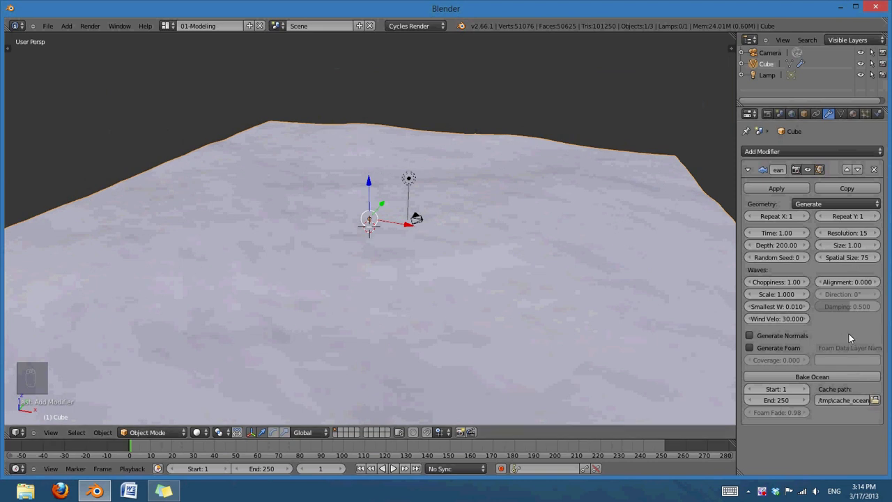
middle_drag(383, 323, 437, 315)
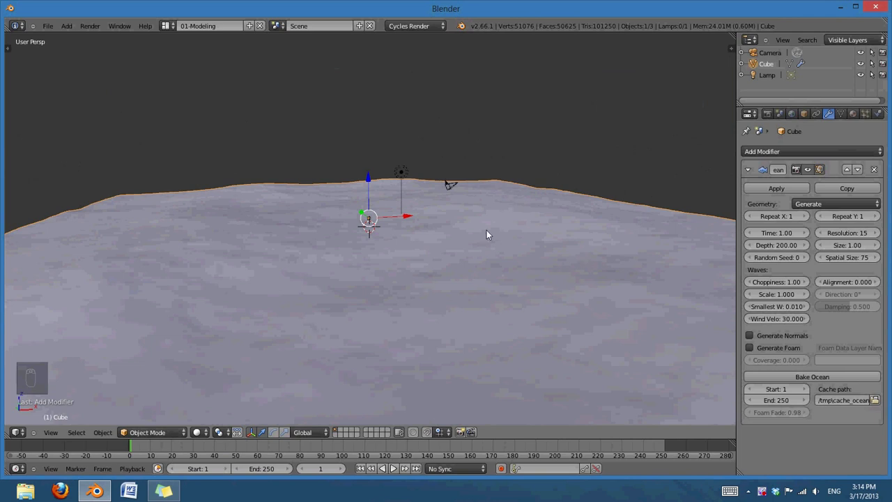
mouse_move(548, 260)
middle_down()
mouse_move(518, 265)
mouse_move(537, 267)
middle_up()
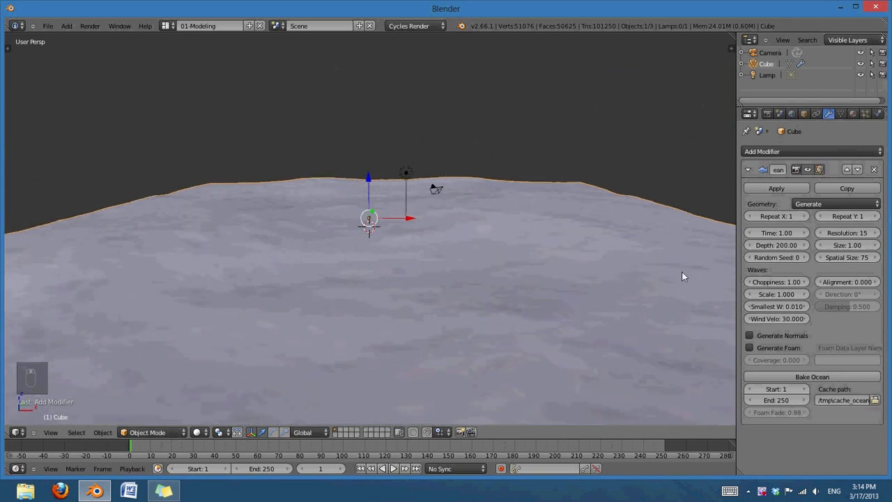
drag(766, 282, 769, 279)
click(795, 282)
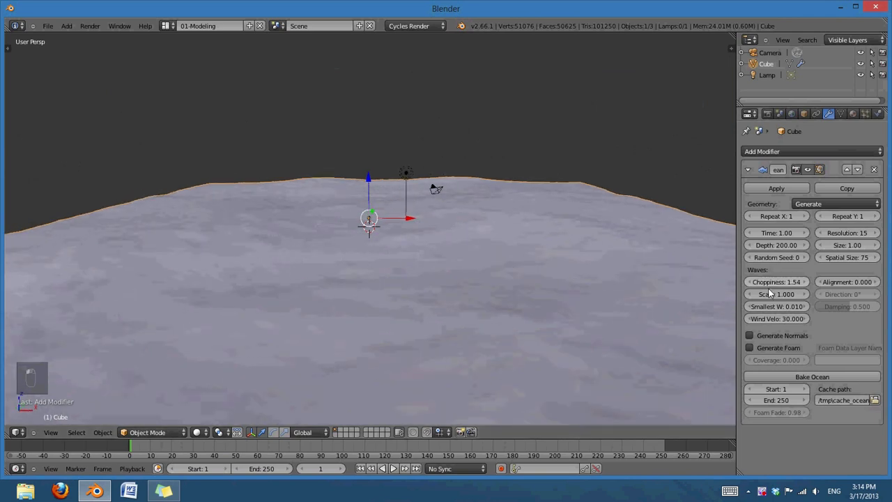
text(5)
key(Return)
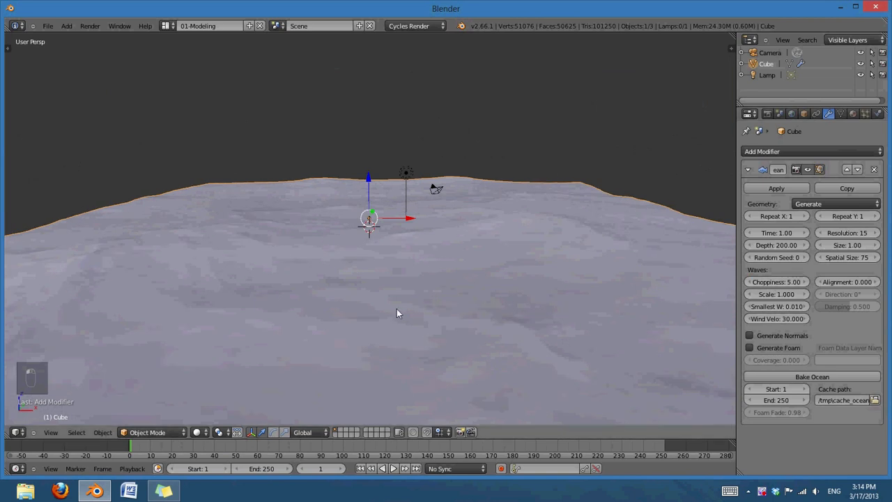
Examine the shape of the choppy ocean waves from several angles and distances
mouse_move(398, 309)
middle_down()
mouse_move(367, 328)
mouse_move(401, 315)
middle_up()
middle_drag(504, 257, 514, 247)
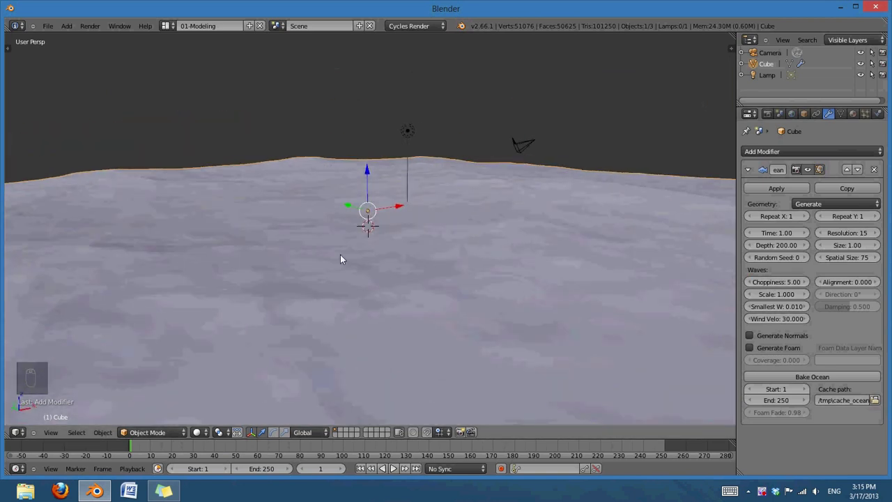
middle_drag(340, 260, 408, 261)
middle_drag(562, 213, 495, 279)
scroll(495, 279, down, 4)
scroll(460, 297, up, 3)
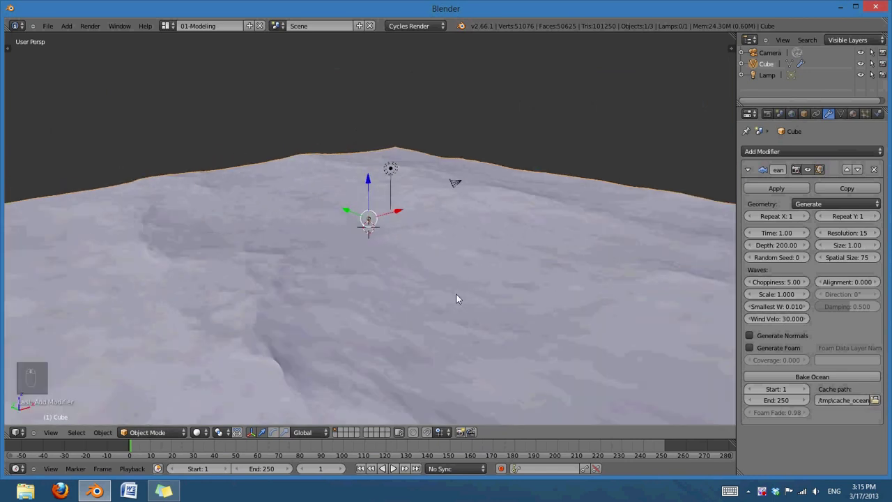
mouse_move(456, 300)
middle_down()
mouse_move(492, 291)
mouse_move(418, 295)
mouse_move(440, 295)
middle_up()
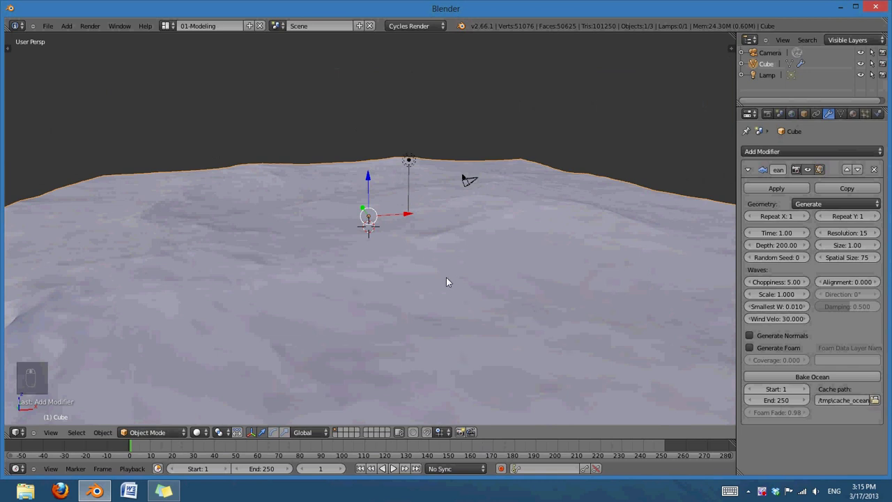
middle_drag(446, 278, 444, 274)
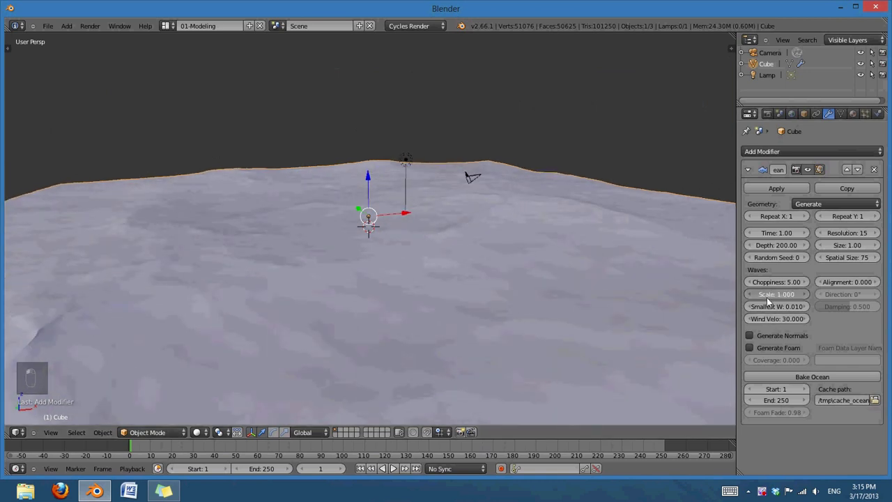
Raise the Ocean modifier's wave scale to 2.6 and set the choppiness to 1
drag(768, 296, 680, 294)
middle_drag(685, 293, 391, 276)
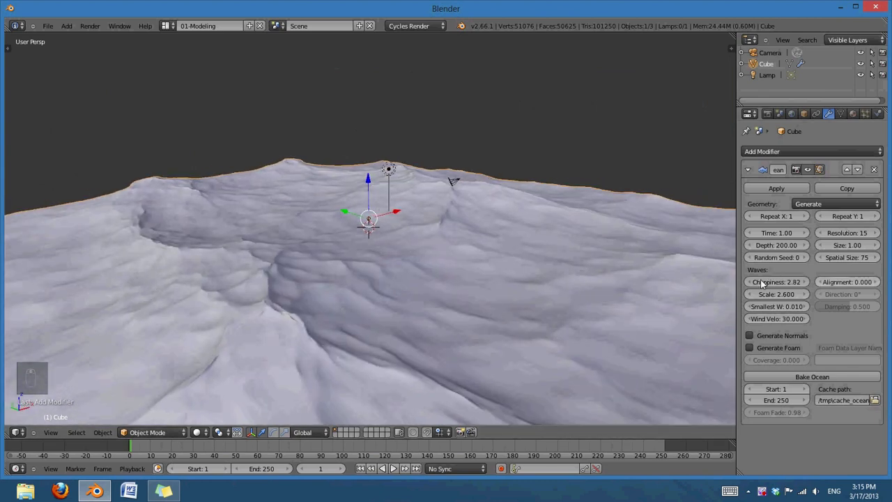
text(1)
key(Return)
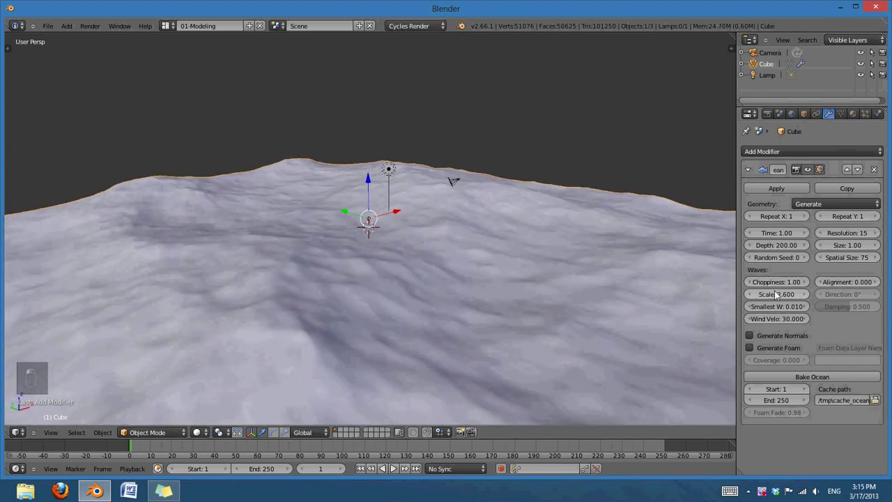
Set the ocean's wave scale back to 1
click(776, 294)
text(1)
key(Return)
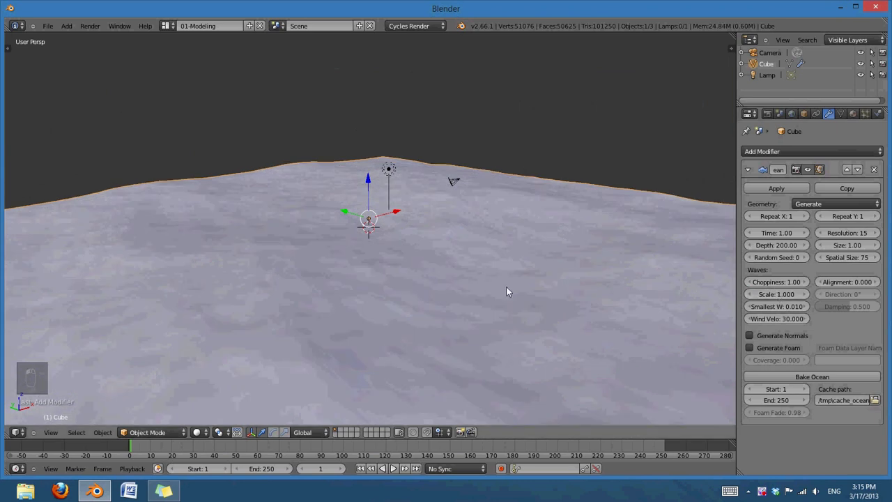
Set the ocean's wind velocity to 75 and inspect the waves from different angles
click(783, 320)
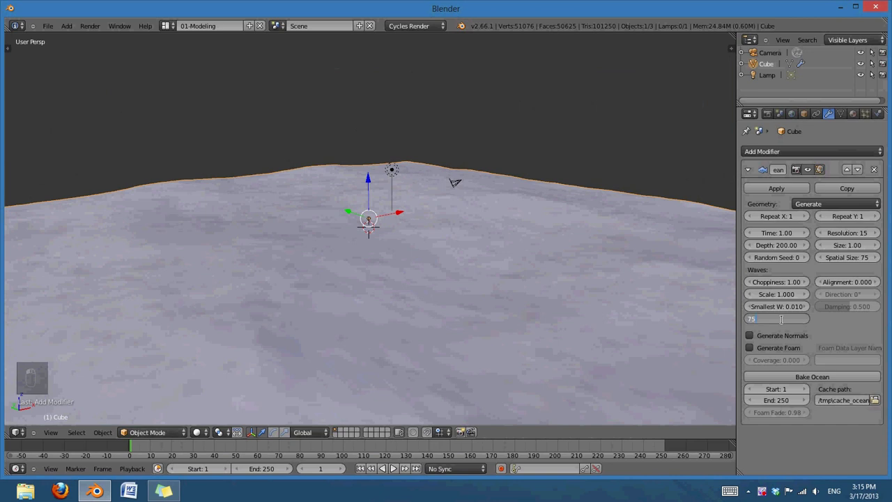
text(75)
key(Return)
middle_drag(437, 302, 501, 320)
middle_drag(428, 304, 339, 277)
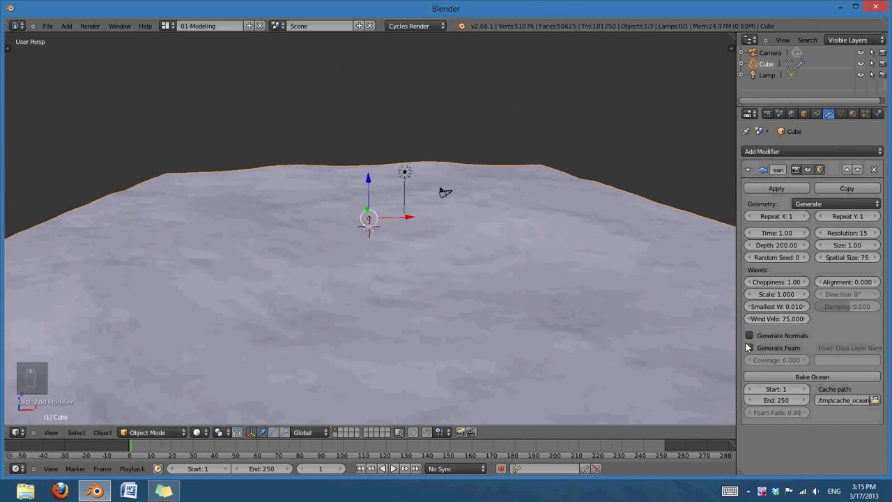
Lower the ocean's wind velocity to 12 and check the surface
click(775, 320)
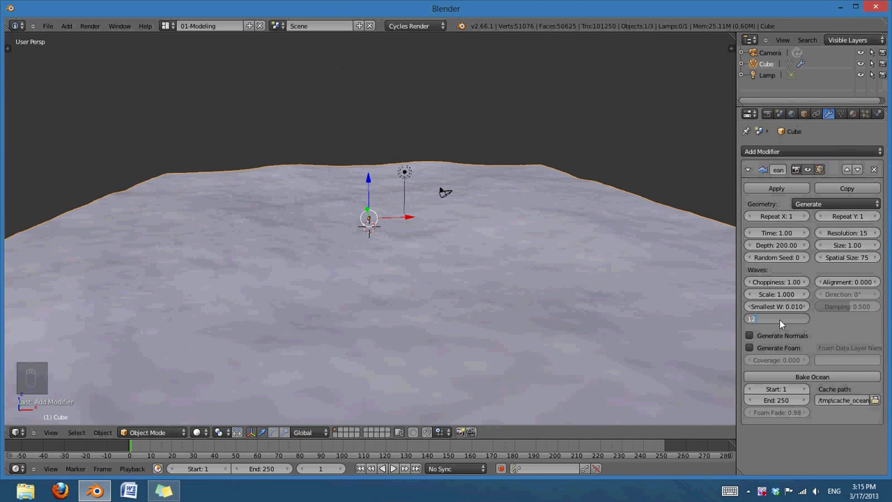
key(Return)
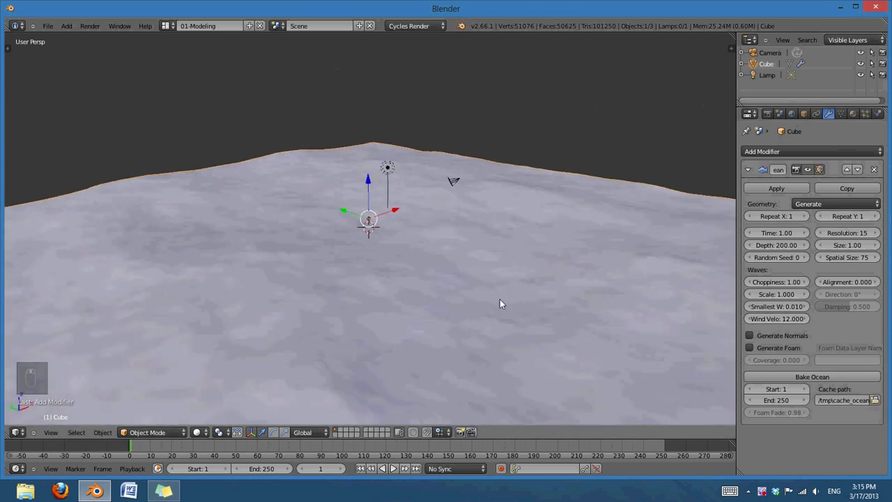
scroll(428, 300, down, 2)
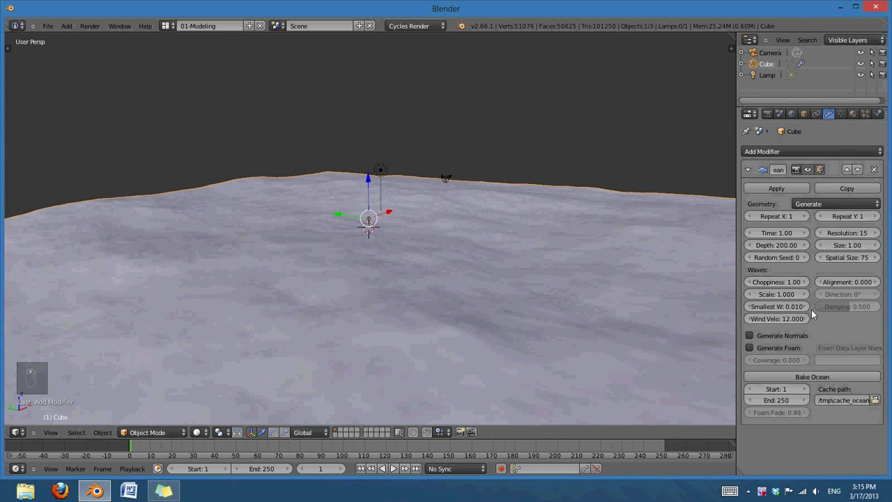
Reduce the Ocean modifier's wind velocity to 8 and review the waves
click(778, 318)
text(8)
key(Return)
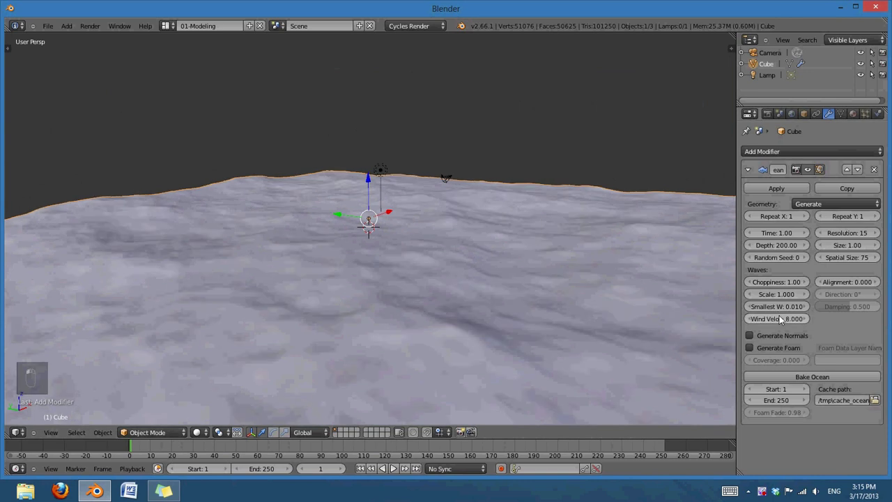
middle_drag(595, 341, 562, 336)
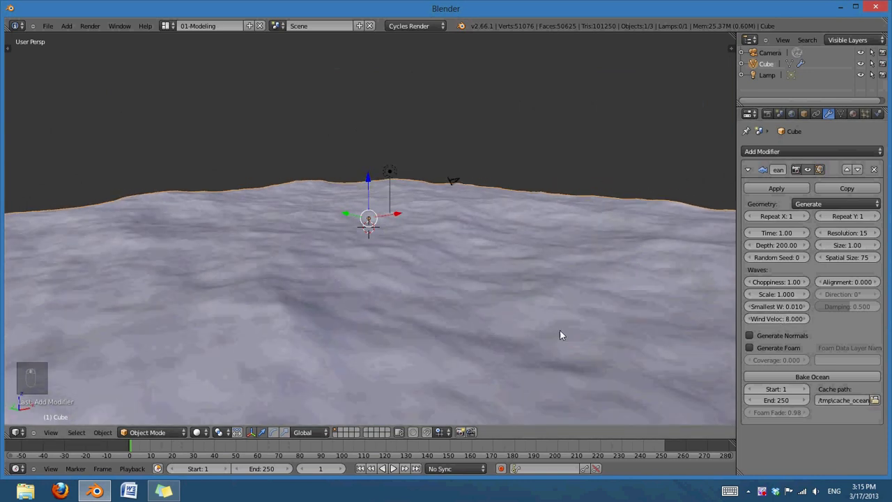
Set the wind velocity to 6 and look over the ocean surface
click(783, 317)
text(6)
key(Return)
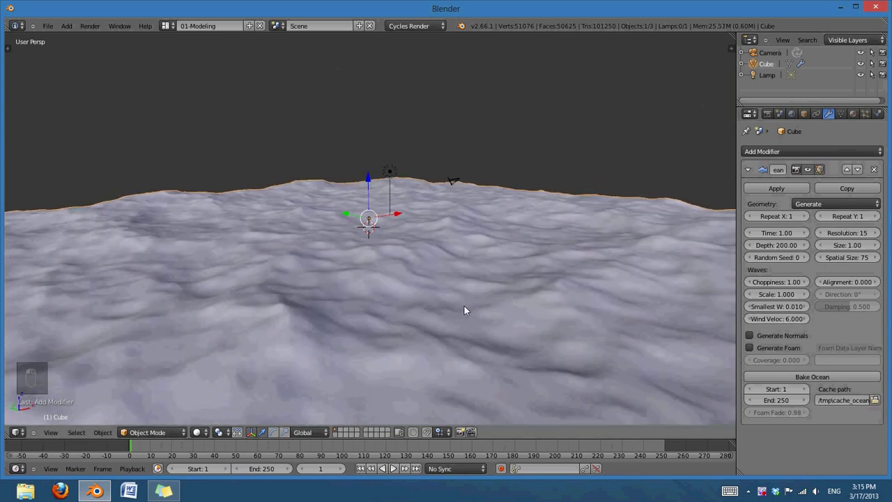
mouse_move(464, 305)
middle_down()
mouse_move(559, 301)
mouse_move(653, 313)
mouse_move(514, 321)
mouse_move(454, 309)
middle_up()
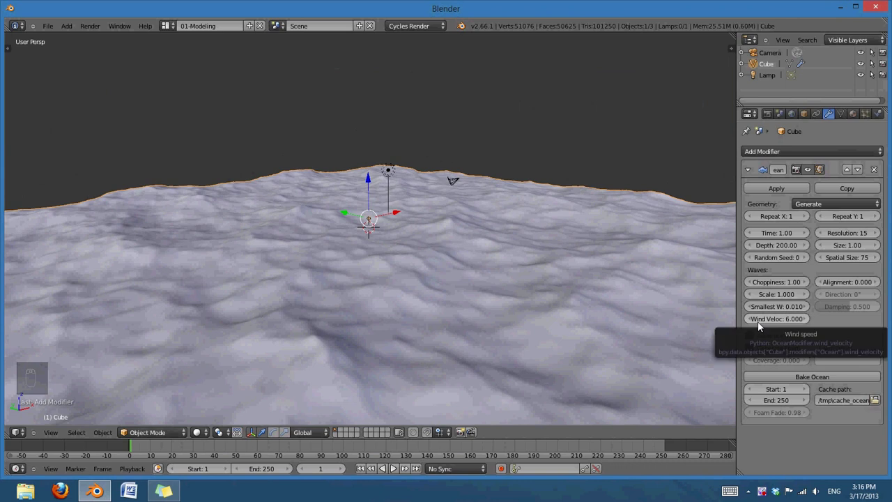
Set the wind velocity of the ocean waves to 5 and inspect the surface
click(774, 319)
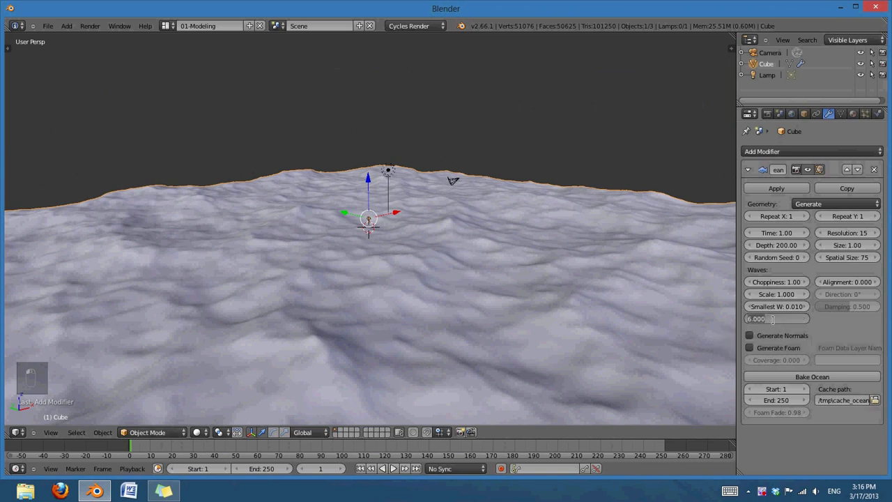
text(5)
key(Return)
middle_drag(359, 292, 488, 300)
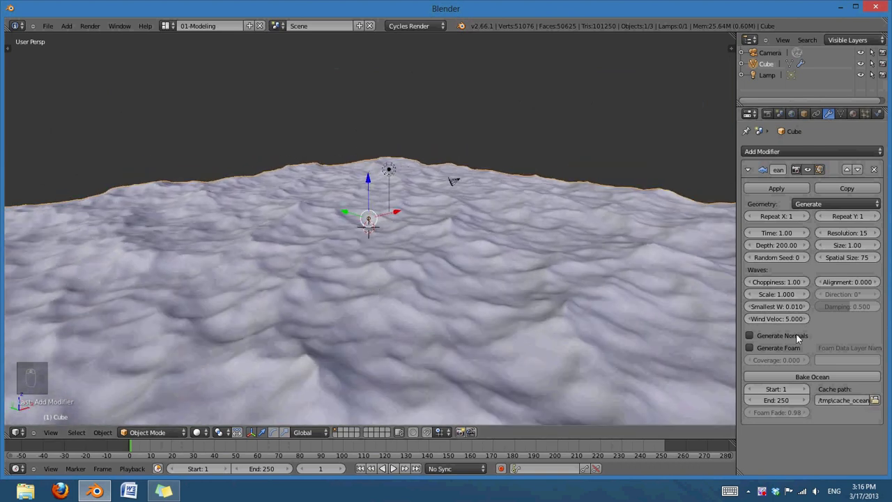
Set the wave choppiness to 2 and inspect the wave crests up close
click(776, 282)
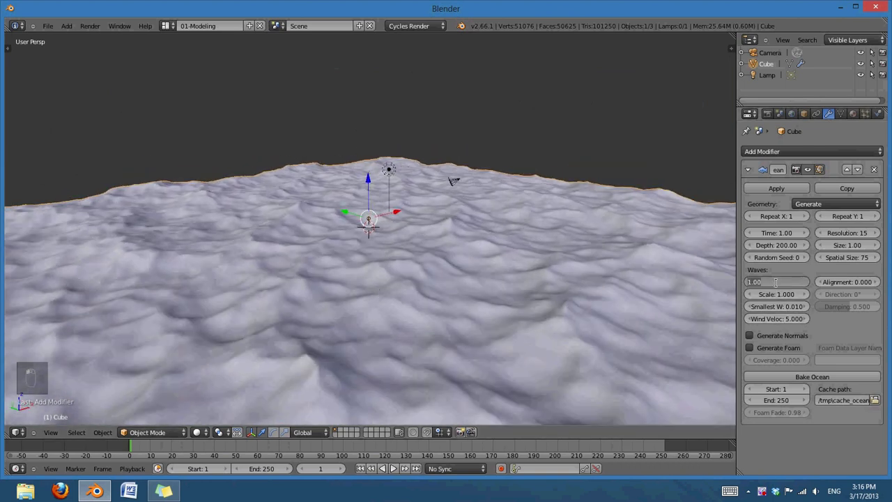
text(2)
key(Return)
middle_drag(708, 282, 652, 366)
shift+middle_drag(597, 323, 546, 315)
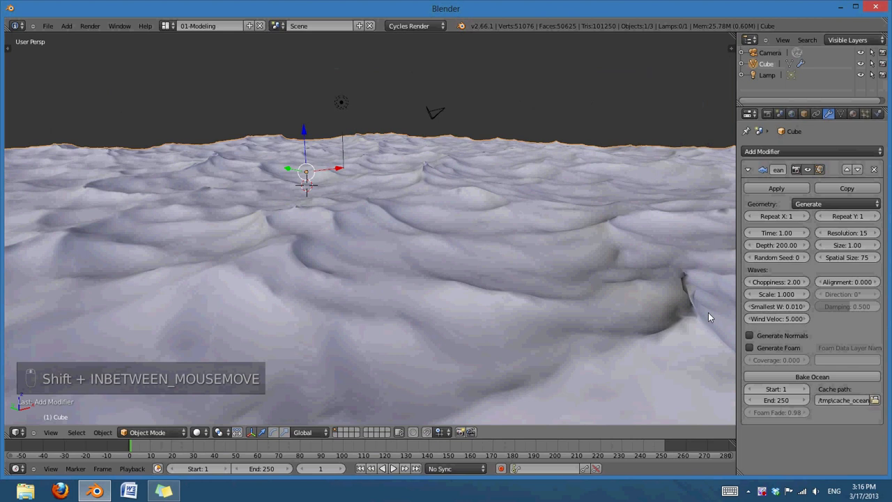
middle_drag(707, 313, 635, 348)
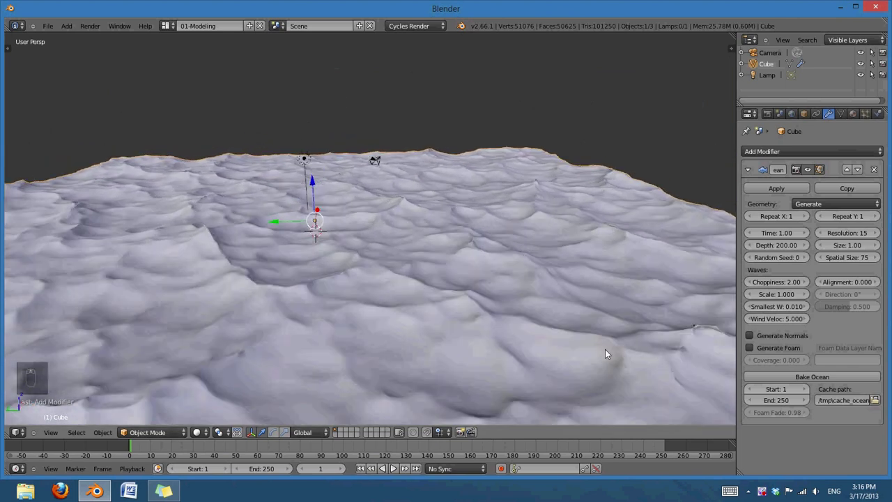
Raise the ocean's wind velocity to 8 again for a smoother surface
click(782, 320)
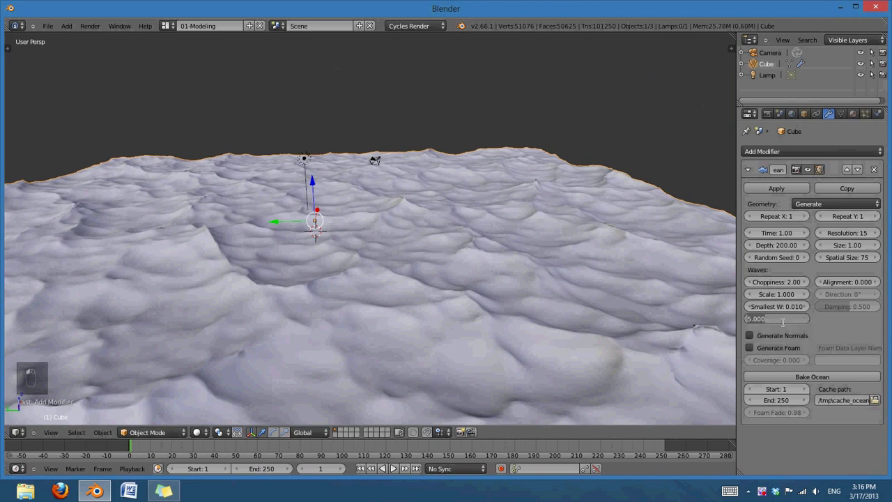
key(Return)
middle_drag(270, 272, 307, 293)
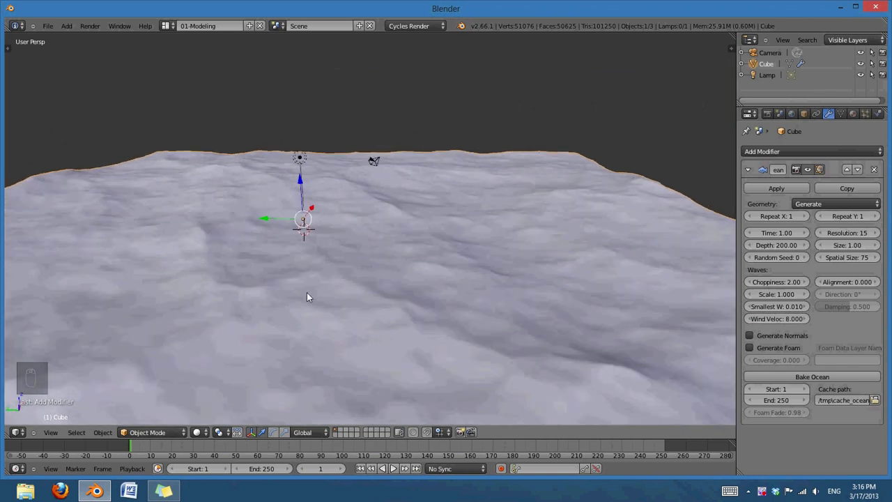
Set the Ocean modifier's wave scale to 2
mouse_move(776, 296)
mouse_down()
mouse_move(767, 298)
mouse_move(779, 298)
mouse_up()
click(778, 295)
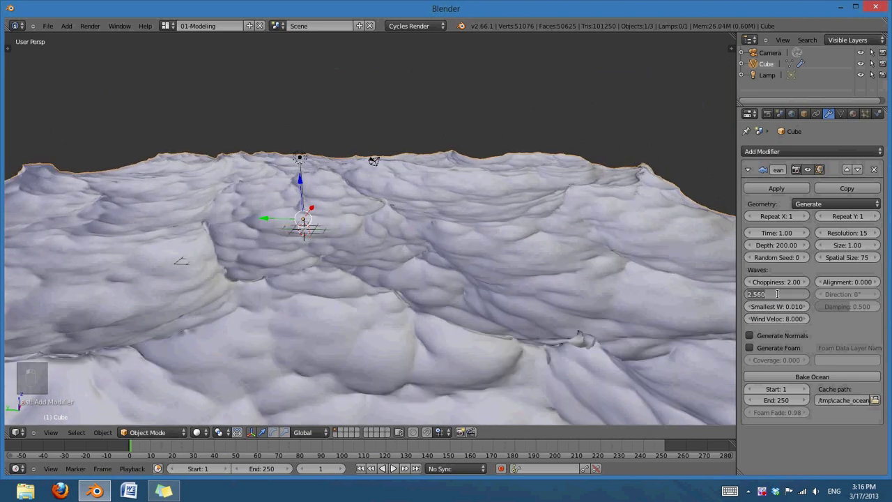
key(Return)
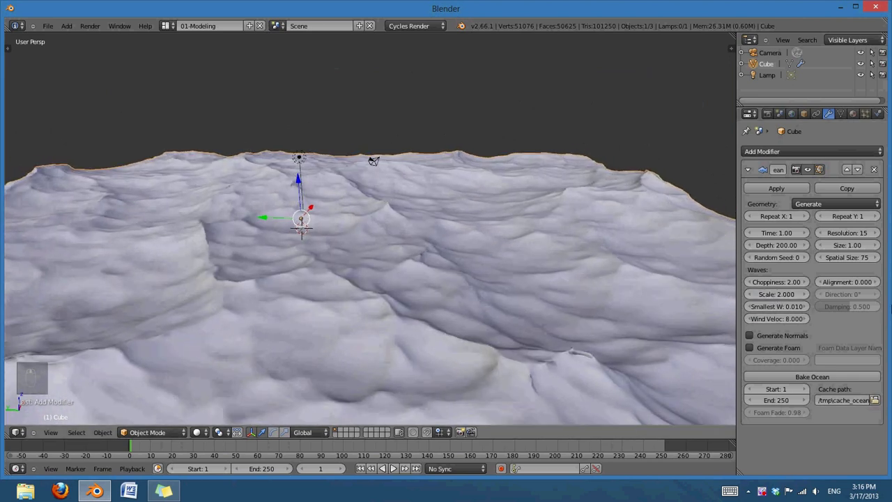
Set the ocean's wind velocity to 10 and view the waves from another side
click(781, 319)
text(10)
key(Return)
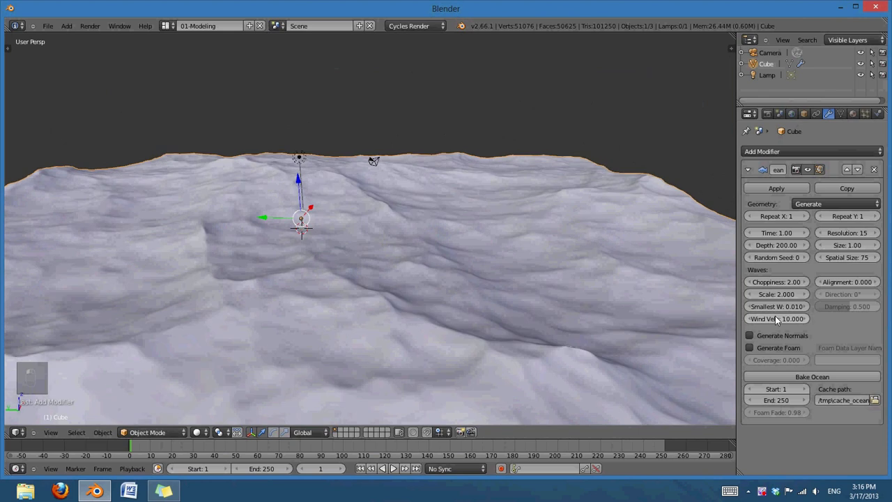
middle_drag(466, 319, 628, 316)
Set the wave choppiness to 1.8 and view the whole ocean plane
key(KP_1)
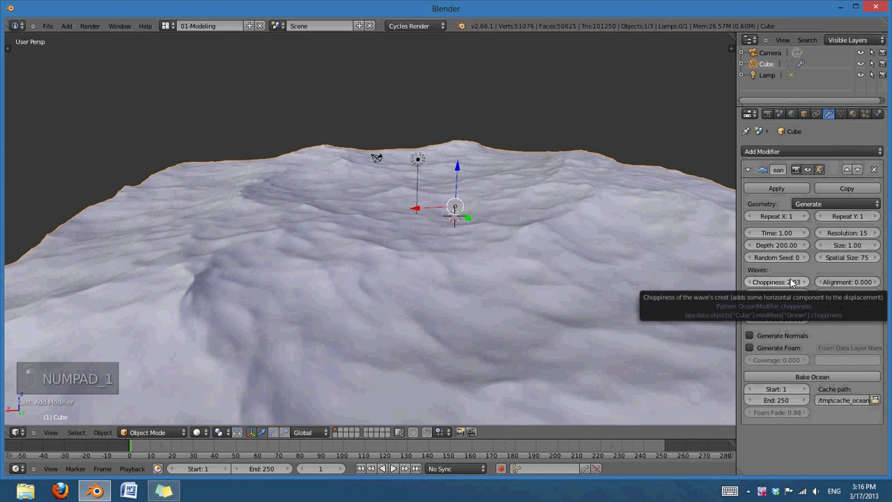
click(779, 283)
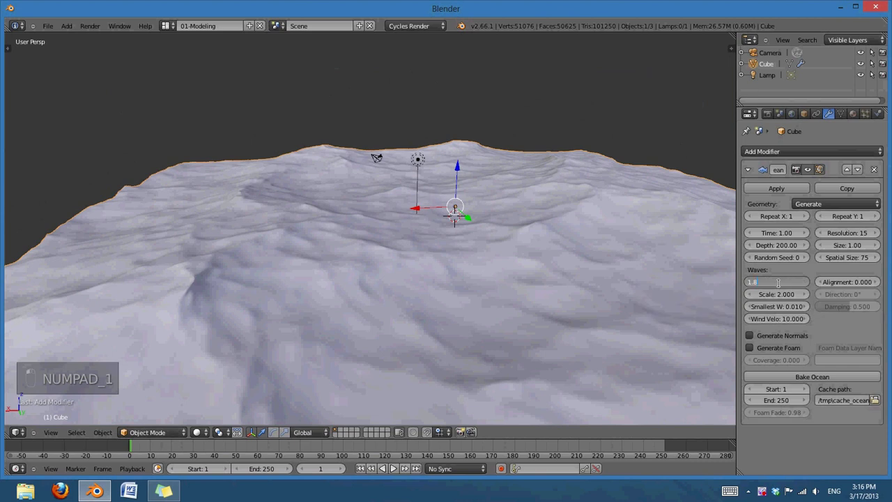
key(Return)
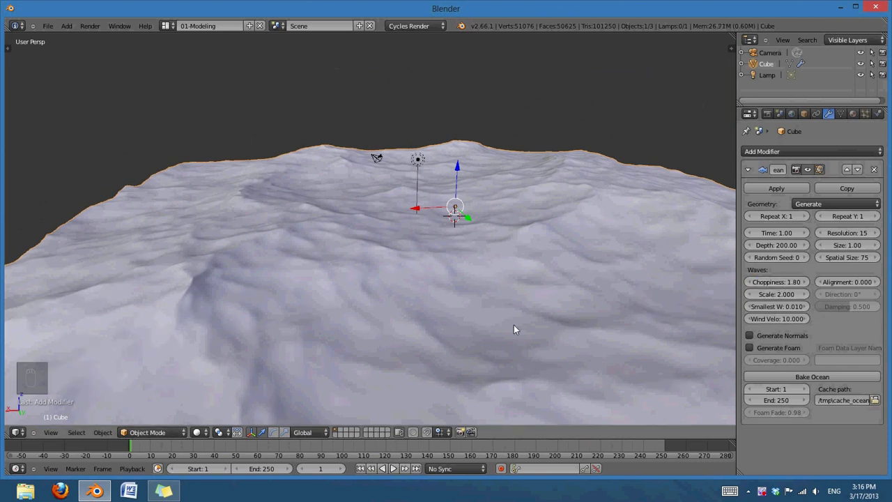
middle_drag(513, 329, 472, 317)
middle_drag(392, 276, 458, 221)
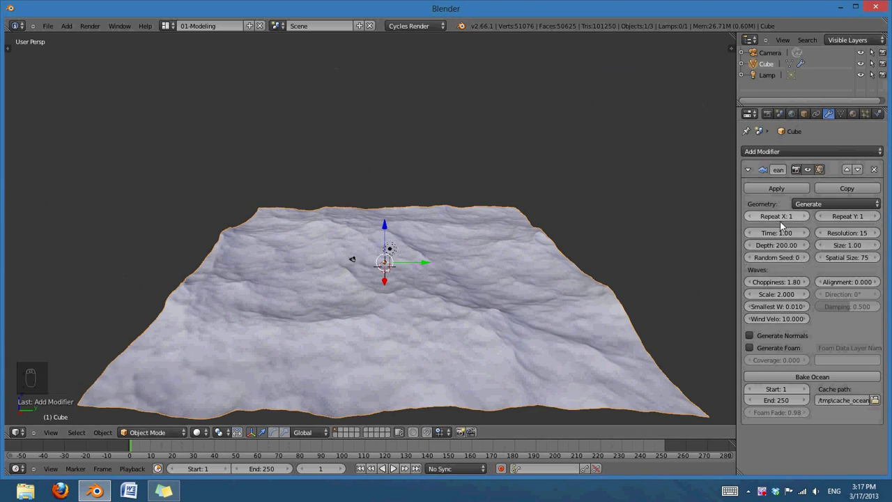
Keyframe the Ocean modifier's Time of 1.00 at frame 1 and set the animation's end frame to 100
key(i)
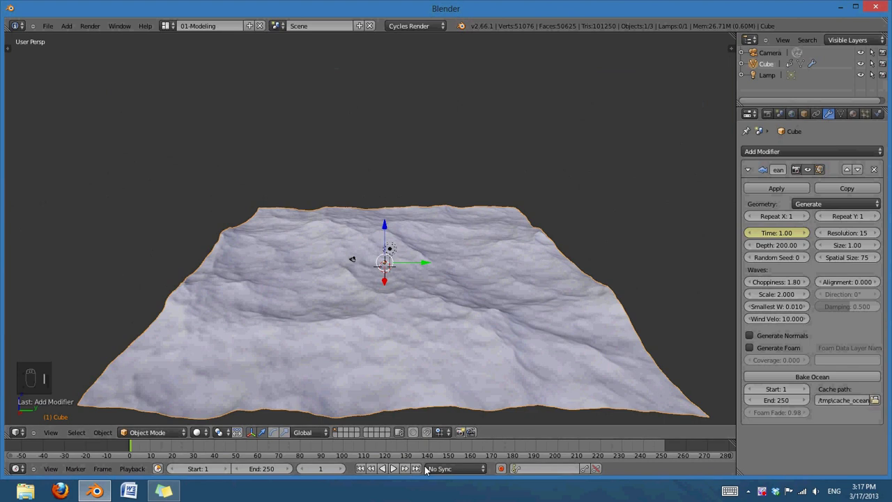
click(265, 469)
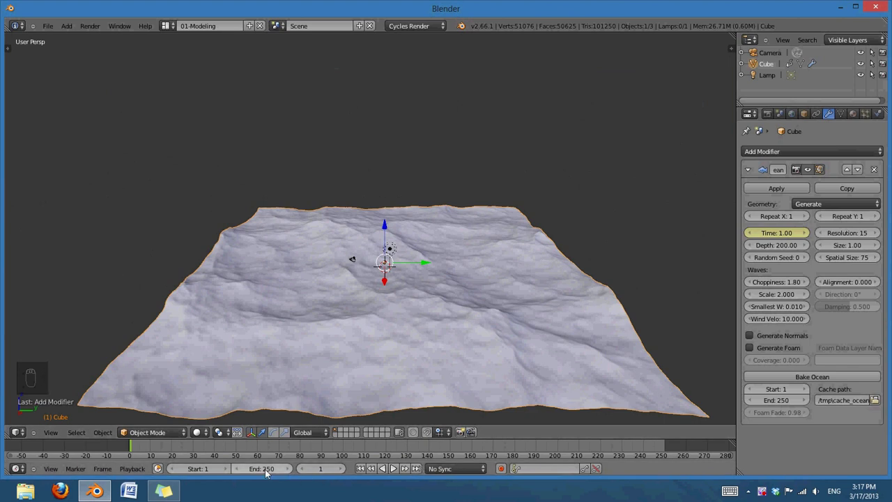
text(100)
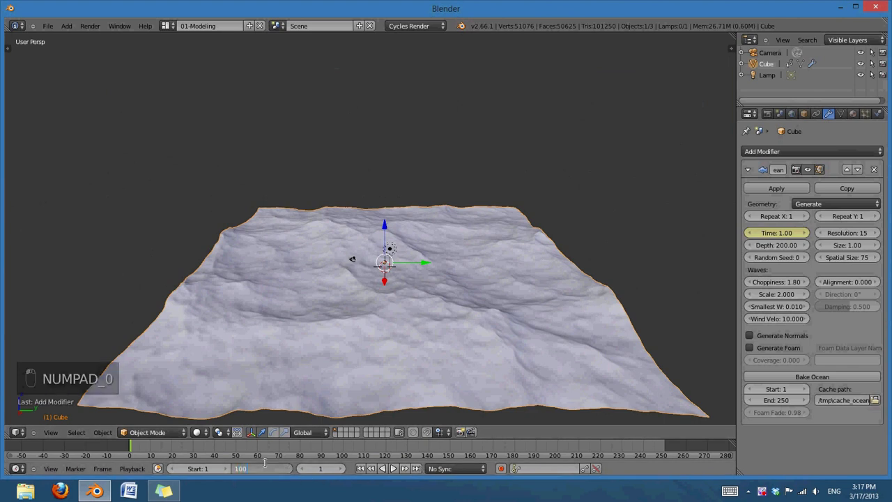
key(Return)
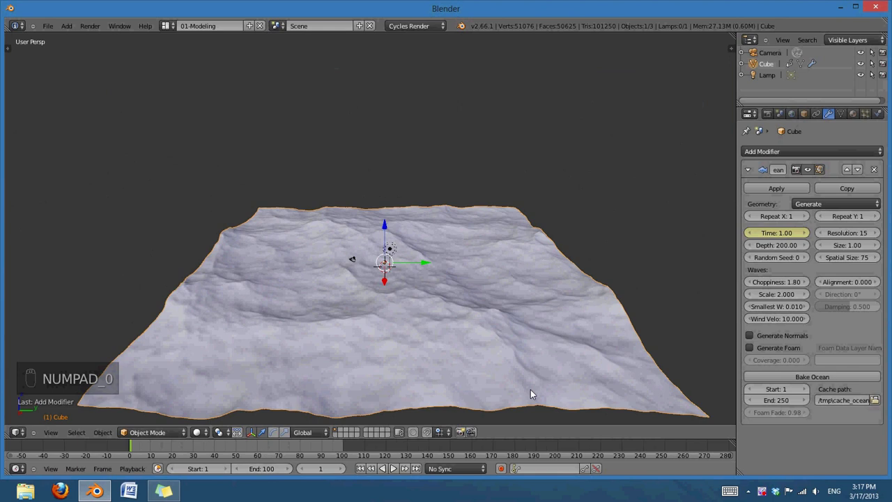
Set the animation's end frame to 250
click(265, 468)
text(25)
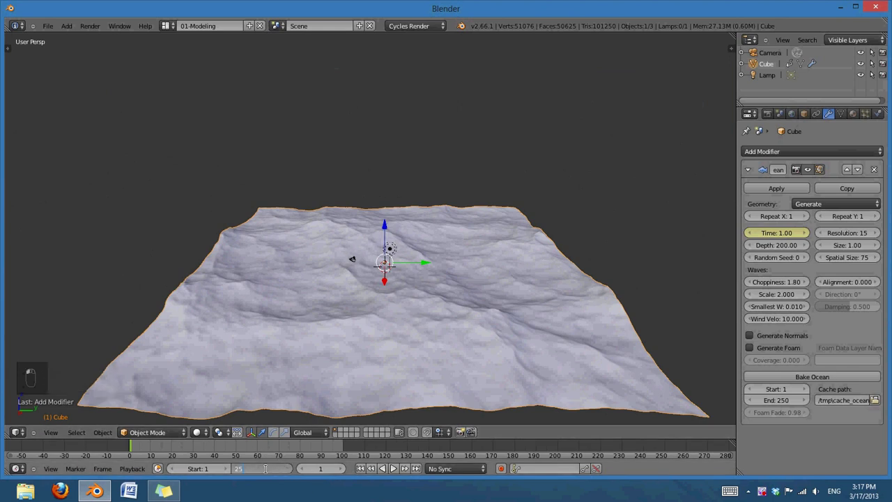
text(0)
key(Return)
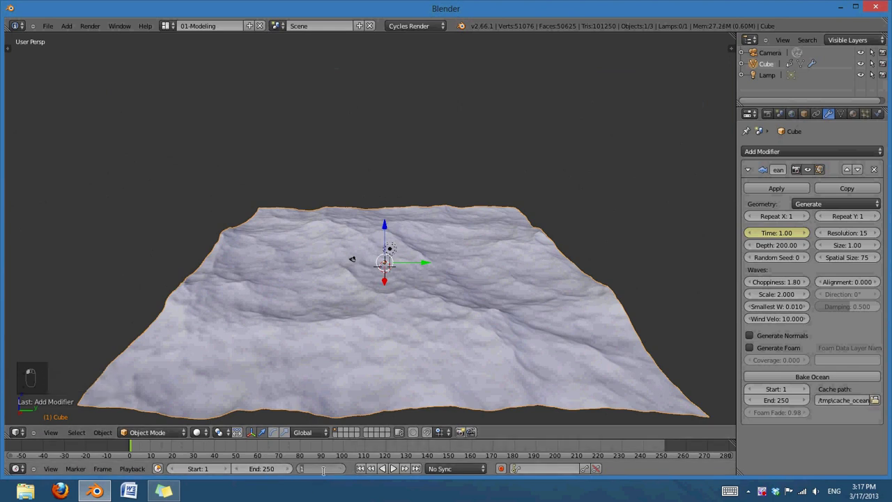
Go to frame 100, set the Ocean modifier's Time to 10 and keyframe it there
text(00)
key(Return)
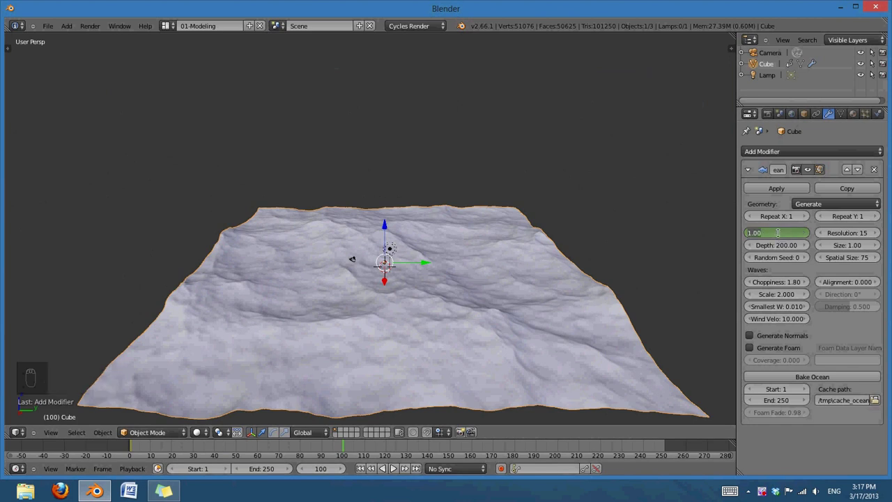
click(778, 233)
text(10)
key(Return)
key(i)
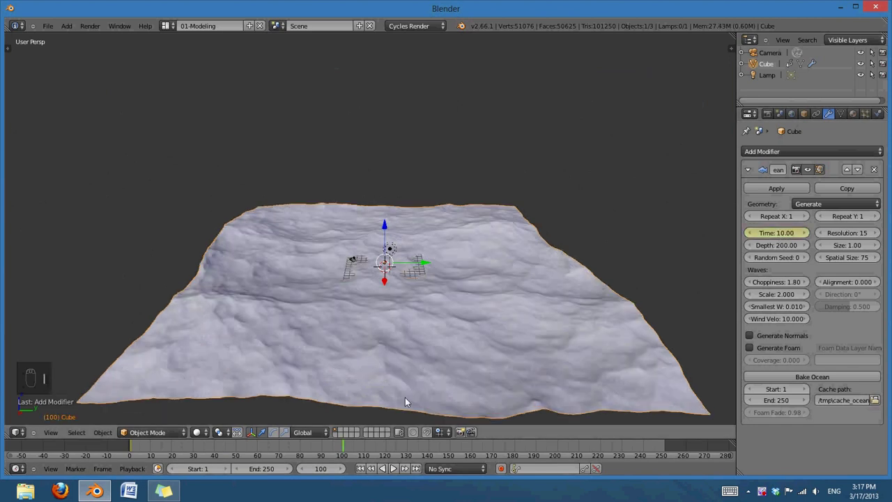
Play the wave animation from frame 1, stop it and return to the first frame
click(361, 469)
click(393, 469)
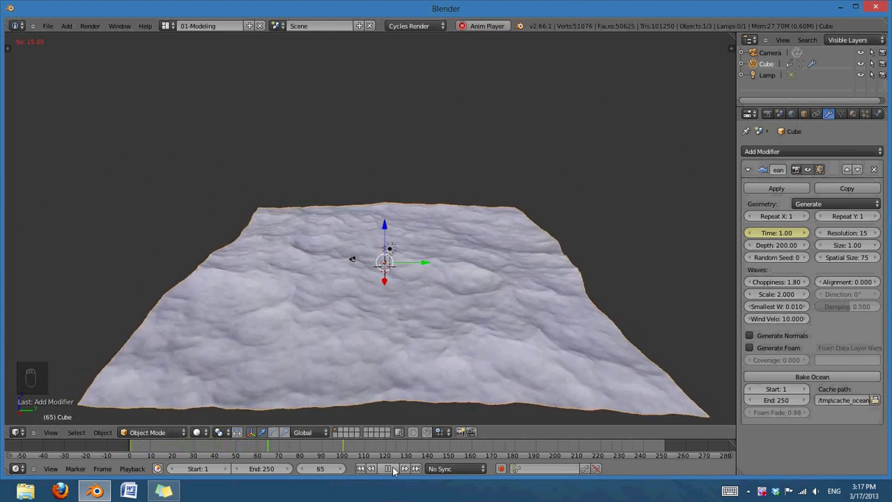
click(392, 469)
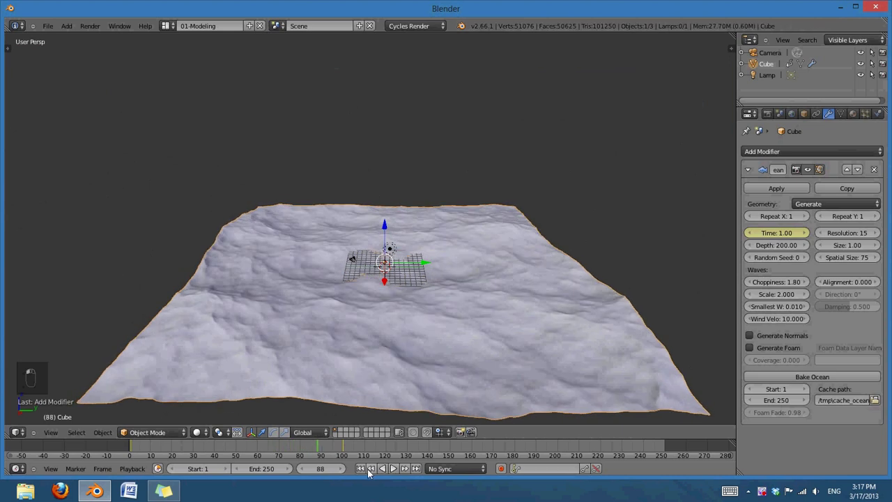
click(361, 469)
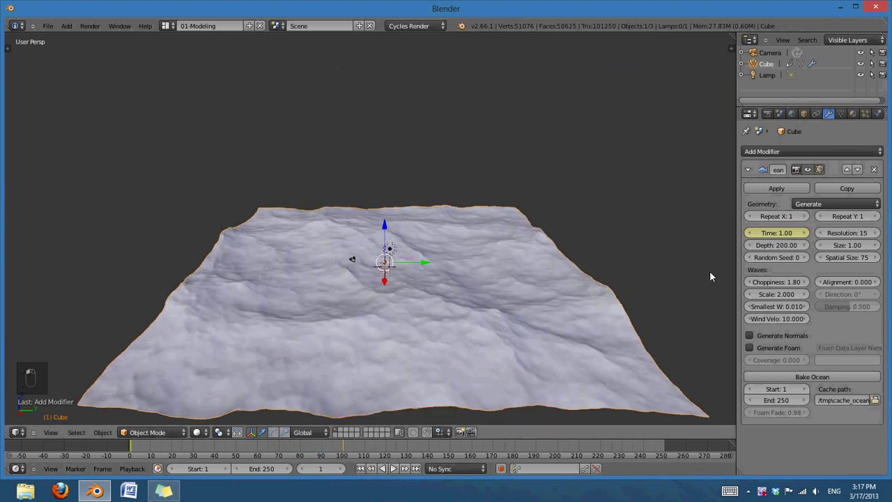
Change the Ocean modifier's Time to 7 on its frame 100 keyframe and re-key it
click(405, 470)
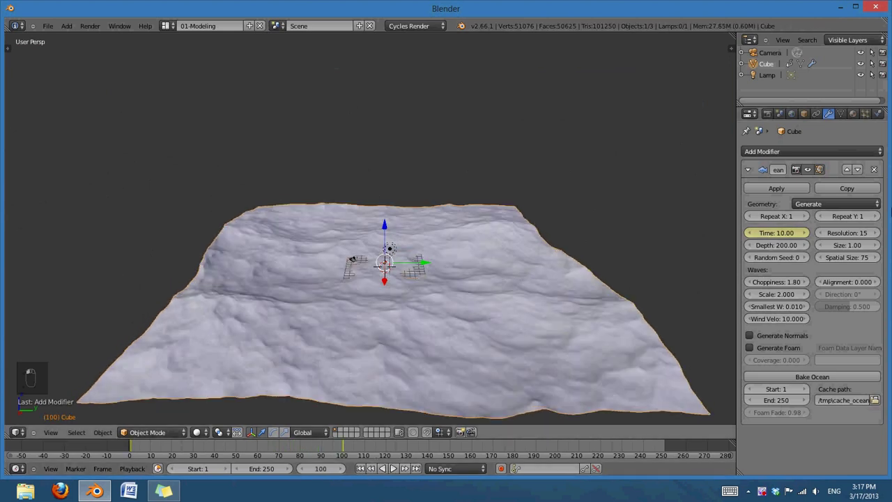
click(778, 233)
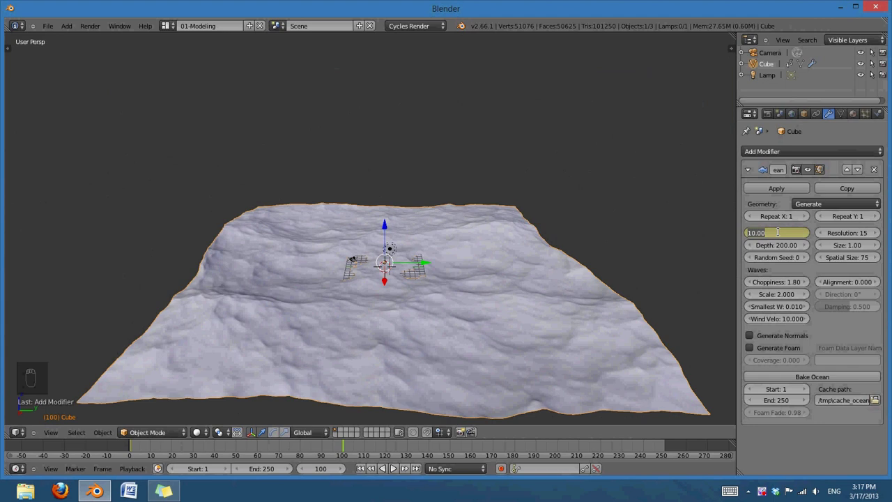
text(7)
key(Return)
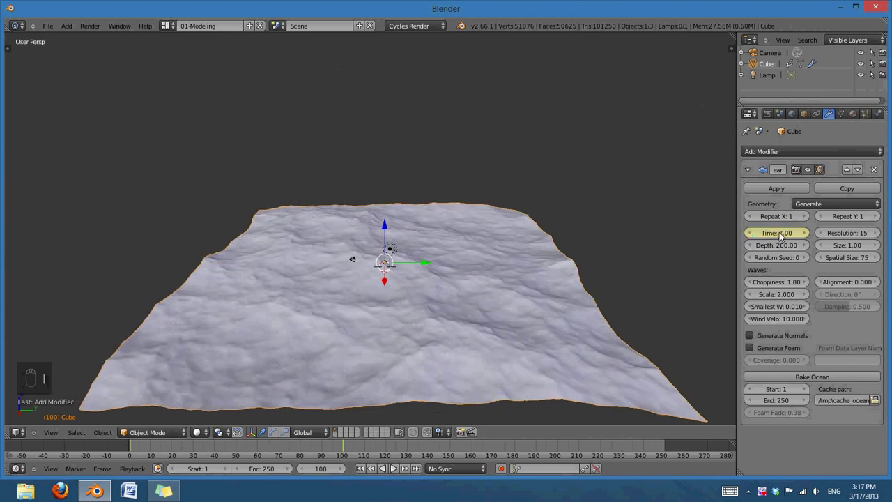
Replay the slower waves from the first frame, scrub through to frame 50 and go back to frame 1
click(361, 469)
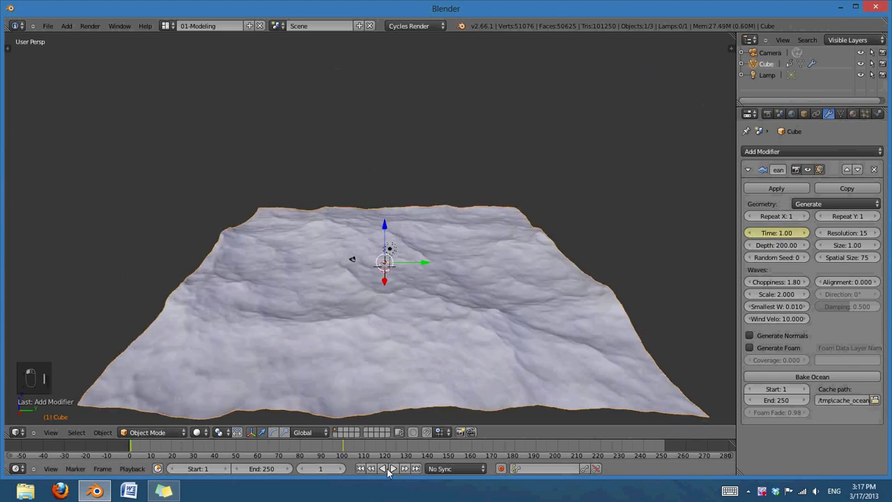
click(393, 468)
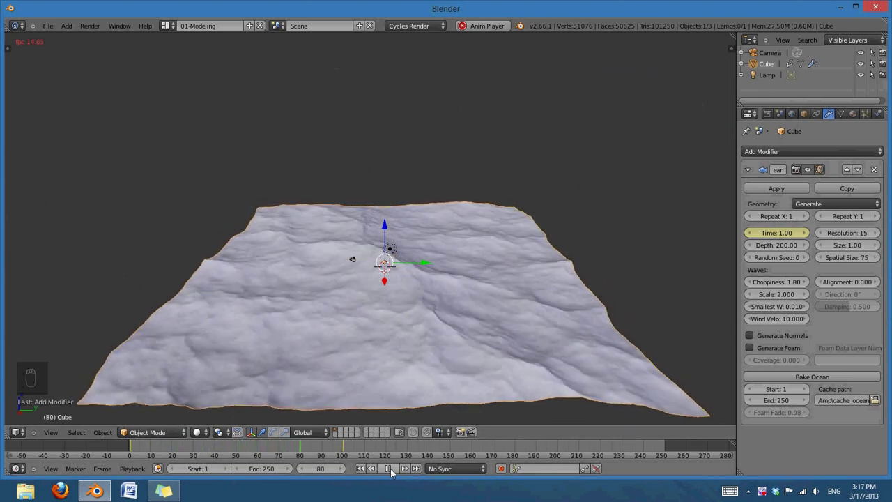
click(389, 469)
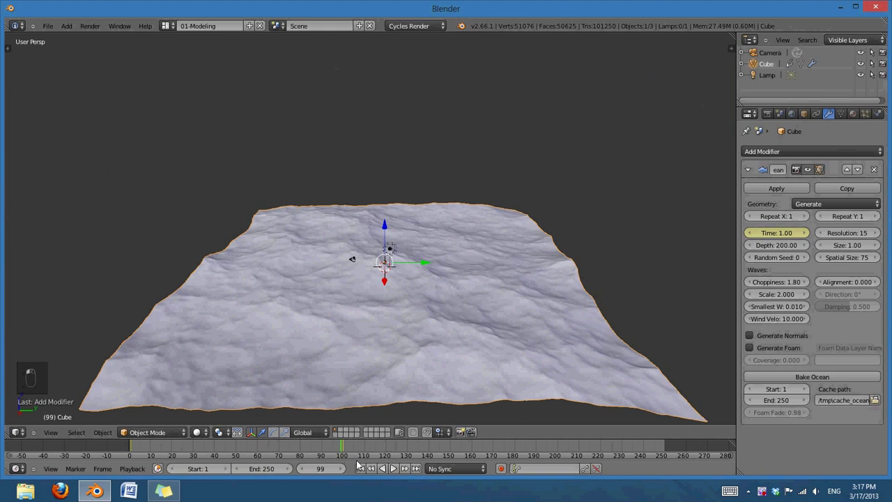
click(360, 468)
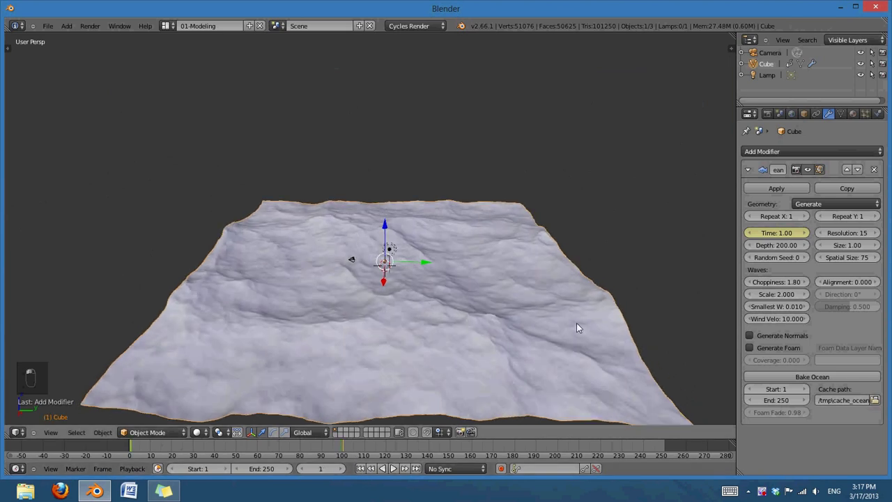
drag(132, 446, 235, 444)
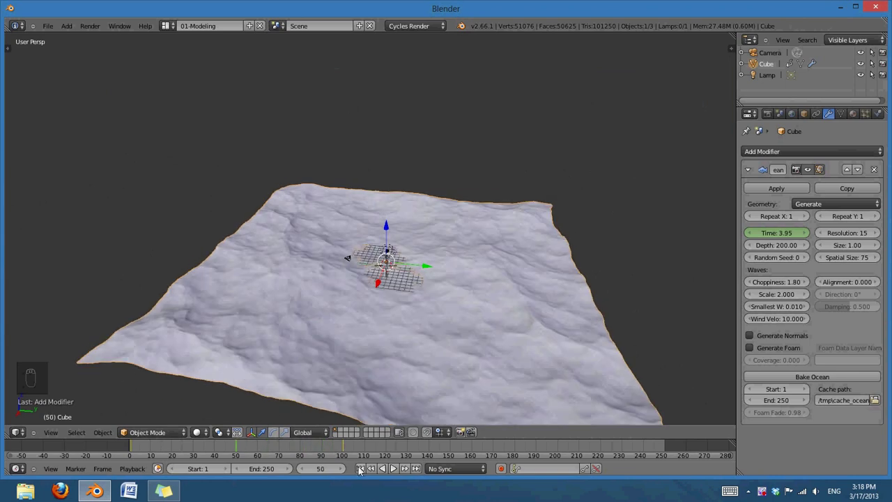
click(360, 469)
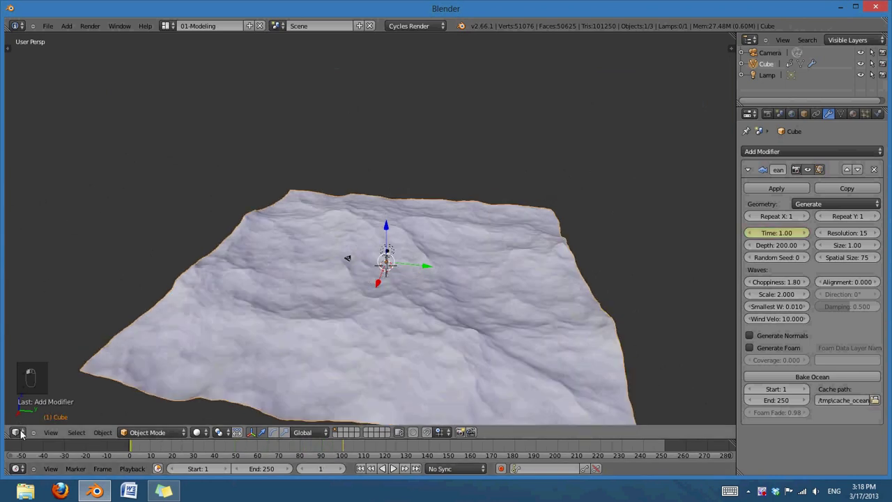
Switch the 3D viewport area to the Graph Editor to show the ocean's Time curve
click(19, 432)
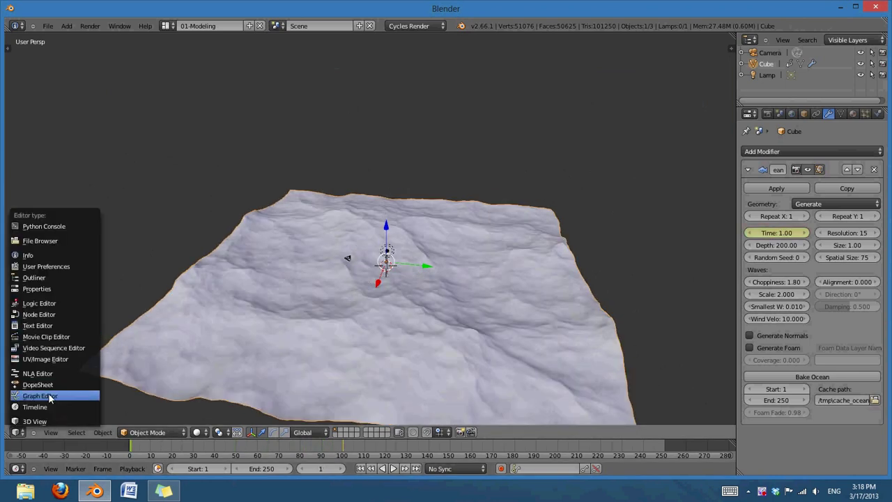
click(50, 396)
middle_drag(295, 330, 484, 330)
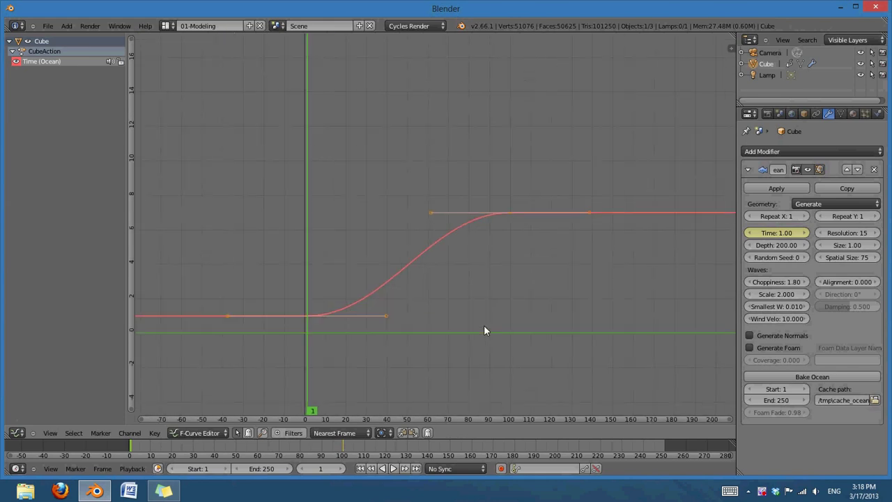
scroll(484, 330, up, 1)
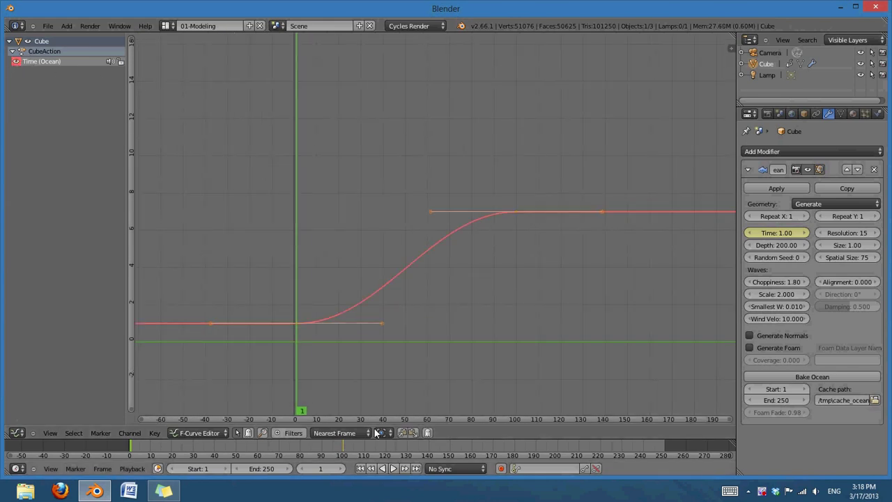
scroll(375, 362, up, 2)
Select all keyframes of the ocean's Time curve and set their handle type to Vector
click(297, 390)
drag(298, 389, 394, 405)
key(a)
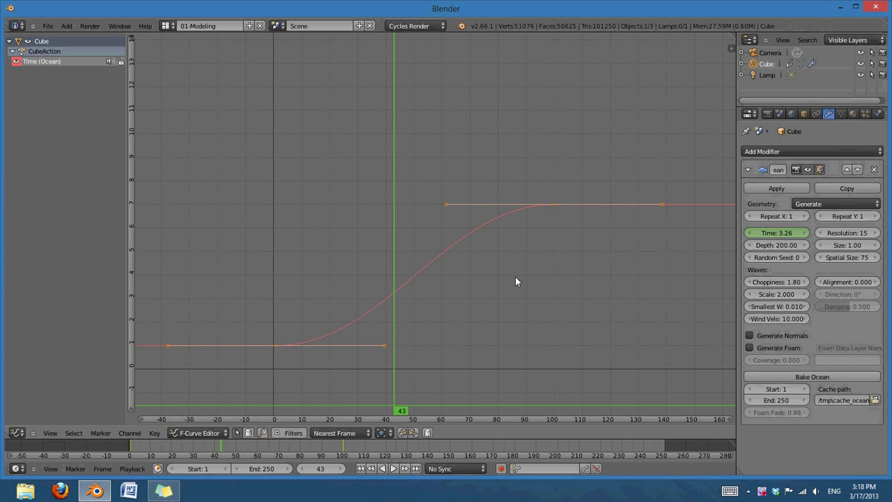
key(v)
click(498, 296)
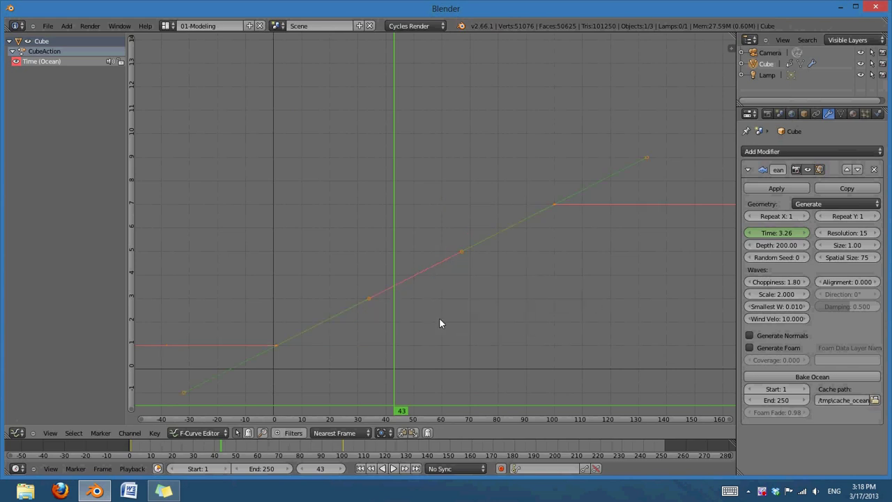
Scrub along the straightened Time curve to frame 82 and check its shape with the keyframes deselected
drag(396, 338, 282, 376)
drag(380, 369, 503, 341)
key(a)
scroll(493, 258, down, 2)
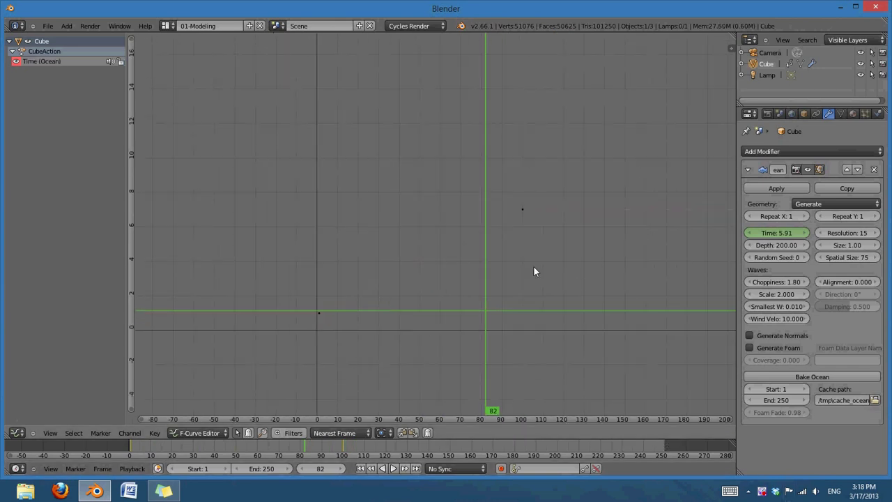
scroll(414, 447, down, 2)
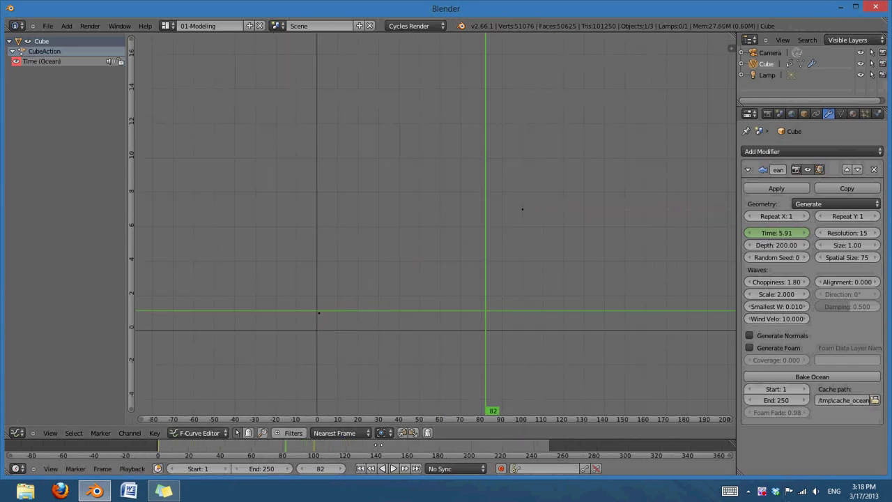
scroll(416, 338, up, 2)
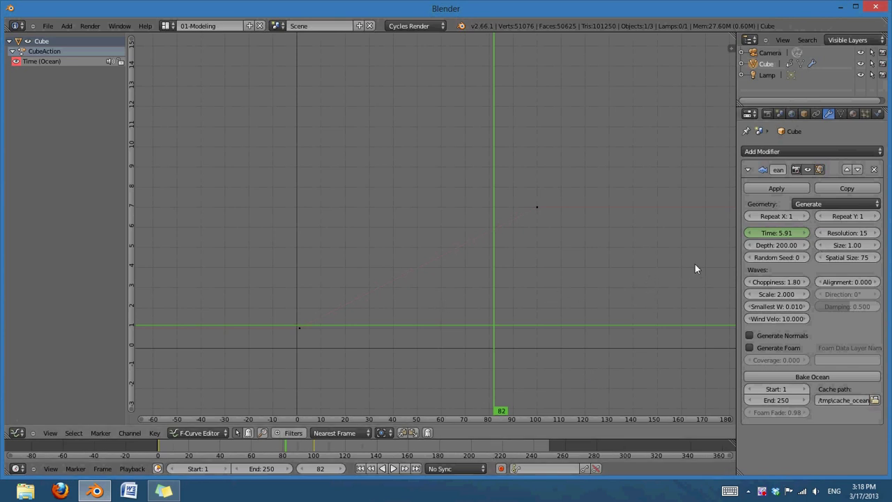
Select the whole Time curve and set its extrapolation mode to Linear Extrapolation
key(a)
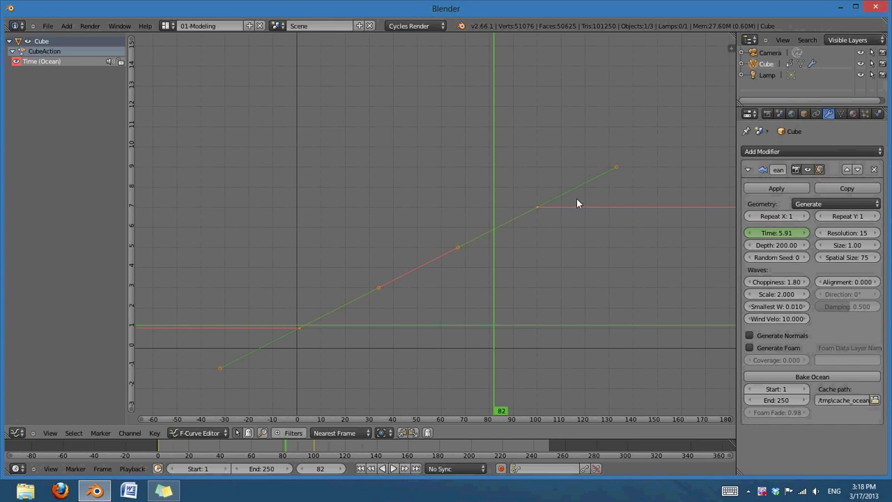
click(131, 434)
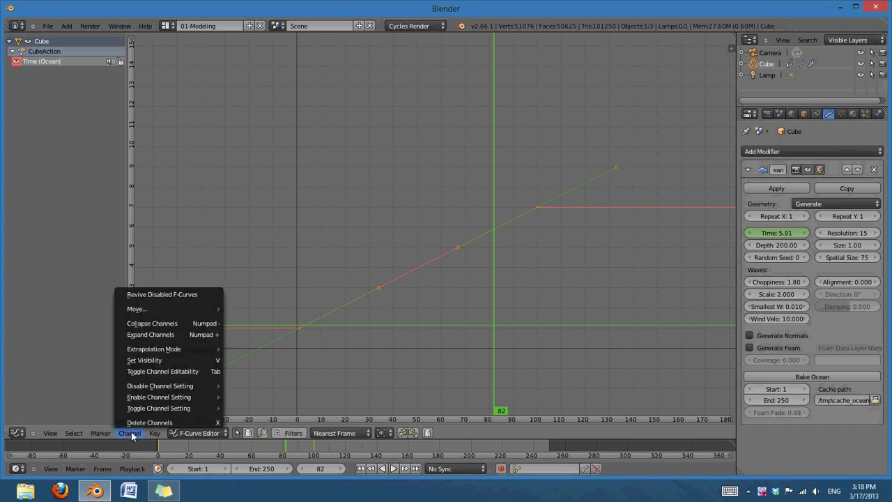
mouse_move(155, 349)
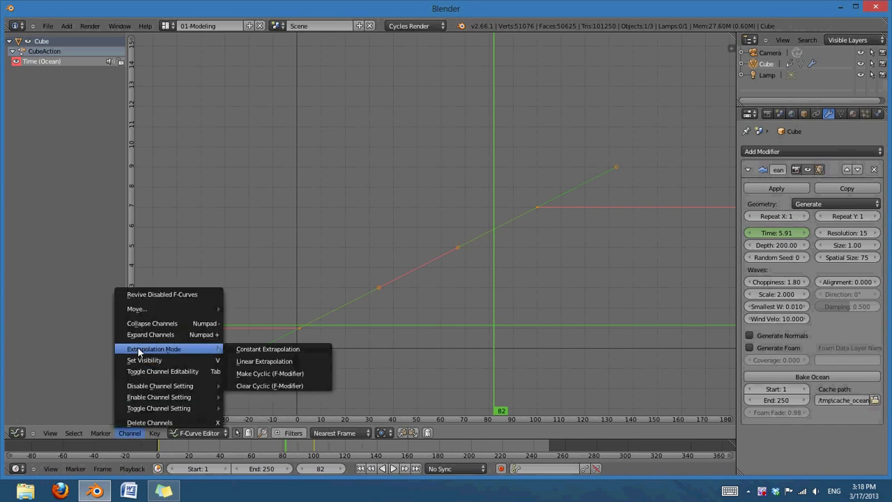
click(258, 362)
Examine how the Time curve extends before and after its keyframes, scrubbing to frame 23
key(Home)
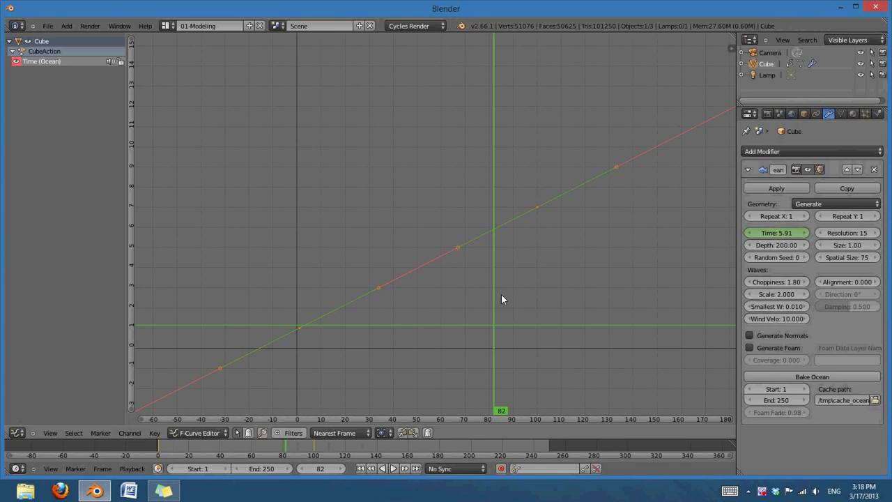
key(a)
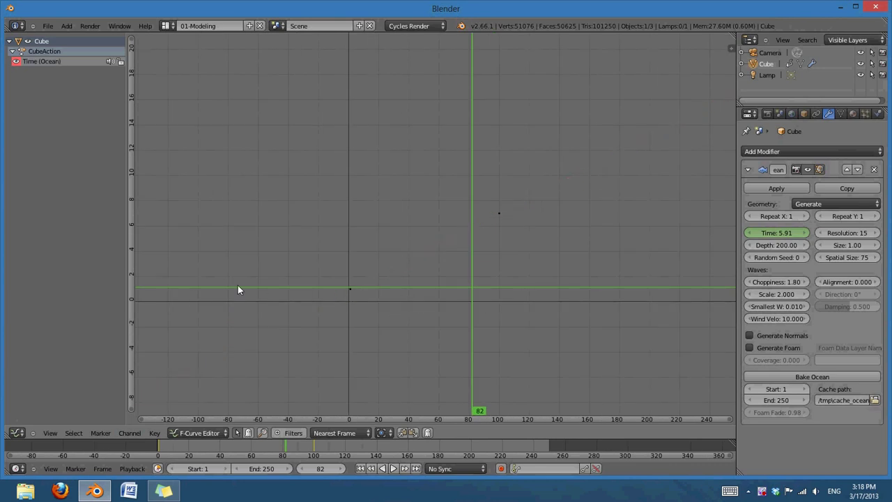
drag(164, 296, 383, 314)
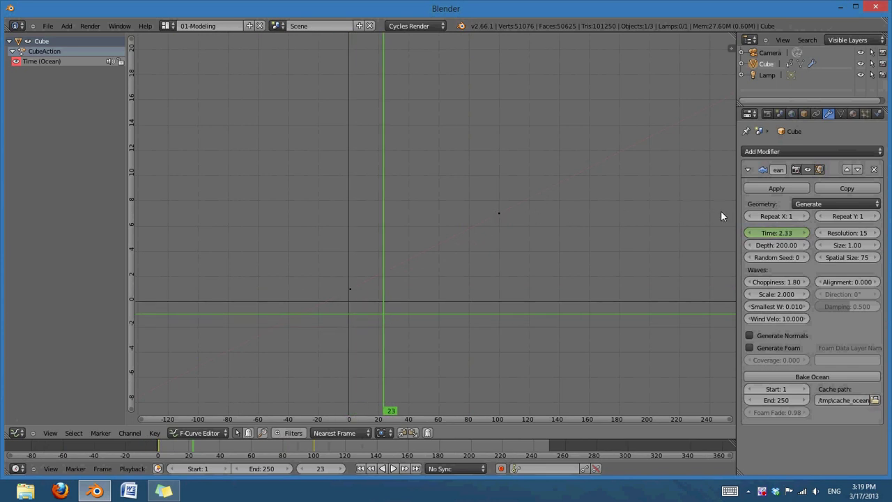
scroll(377, 304, down, 5)
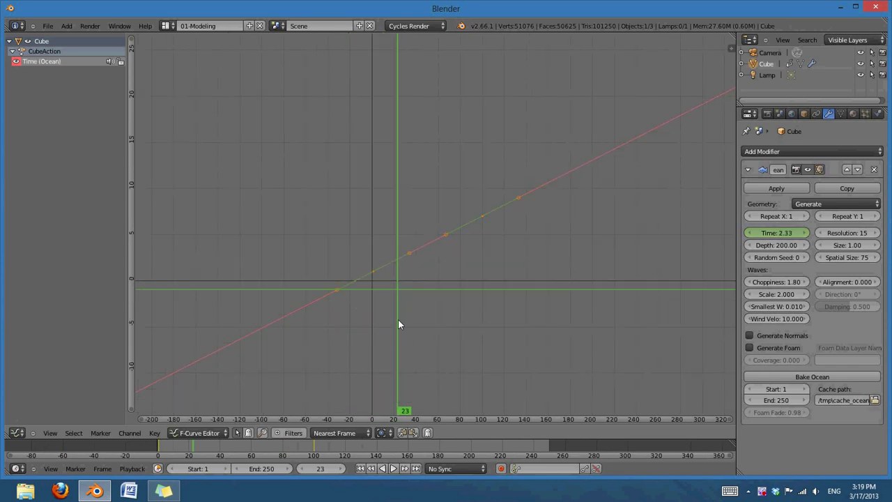
scroll(440, 284, down, 2)
scroll(478, 258, up, 9)
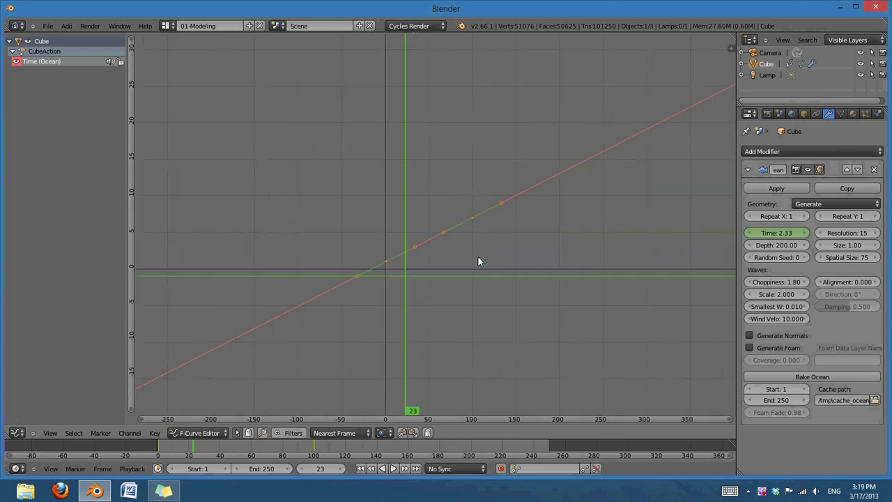
Switch the Graph Editor area back to the 3D View
click(168, 26)
click(17, 433)
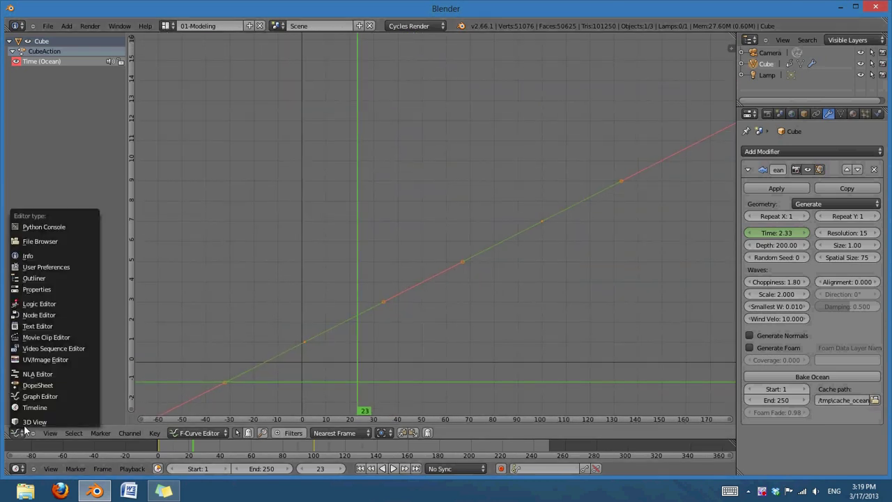
click(32, 421)
Scrub the timeline past the last keyframe to frame 186 to check the continuing wave motion
drag(185, 449, 151, 439)
key(alt+a)
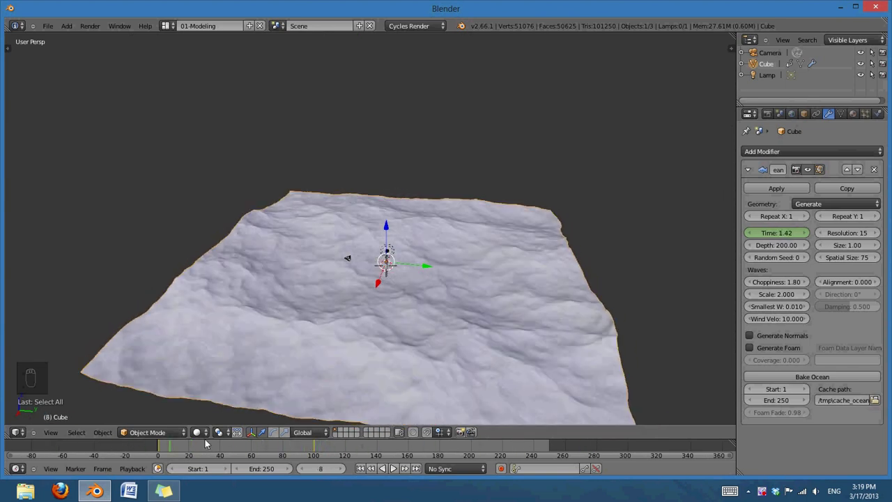
drag(85, 442, 359, 457)
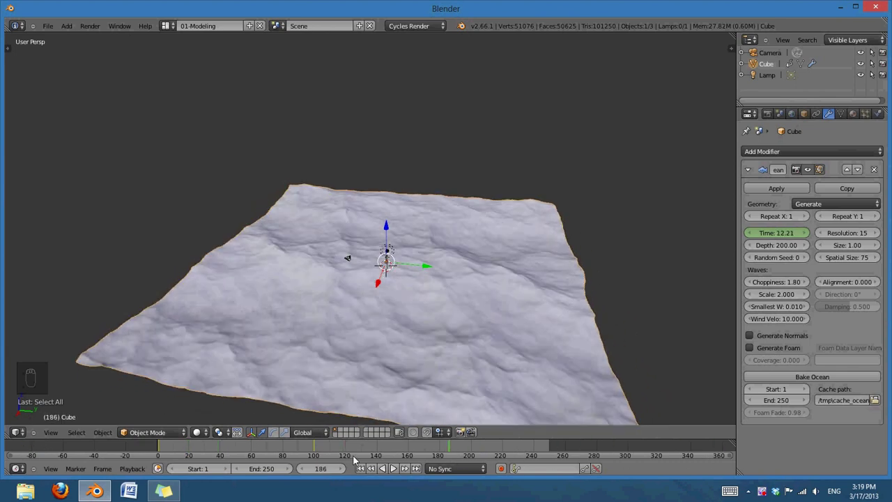
Return the animation to its first frame and look over the ocean surface from several angles
click(361, 469)
middle_drag(361, 297, 523, 307)
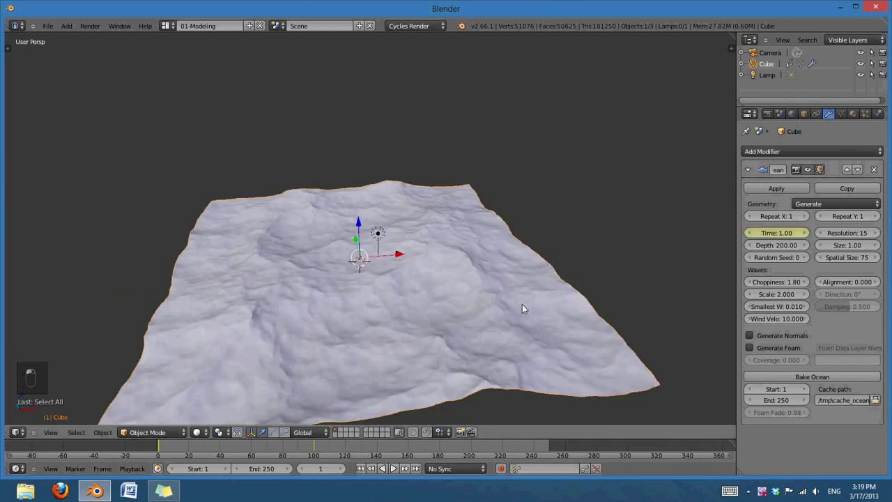
scroll(428, 320, up, 2)
scroll(382, 325, down, 4)
middle_drag(382, 324, 440, 325)
scroll(440, 325, up, 3)
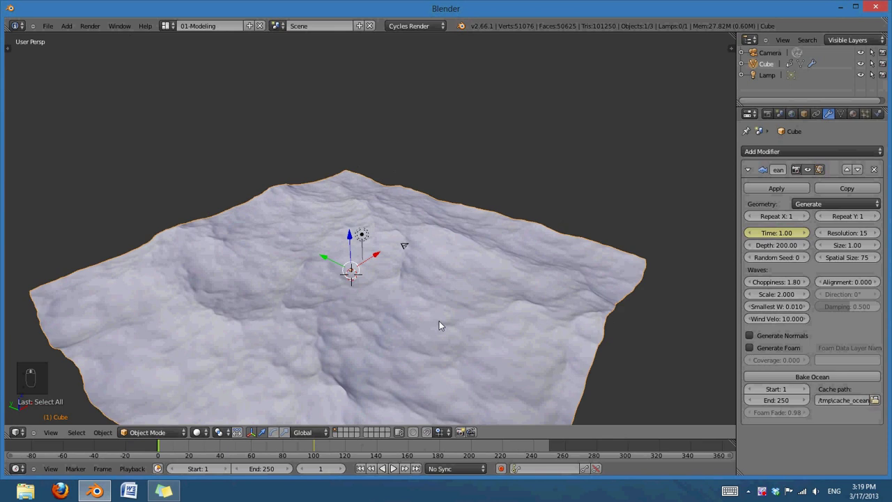
middle_drag(299, 285, 332, 279)
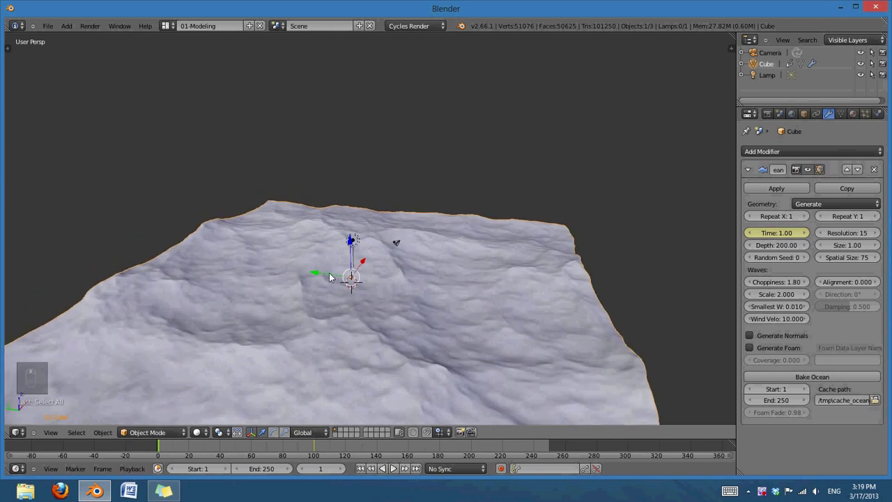
Add a monkey head mesh at the ocean's centre and scale it up until its top rises above the waves
key(shift+a)
mouse_move(353, 303)
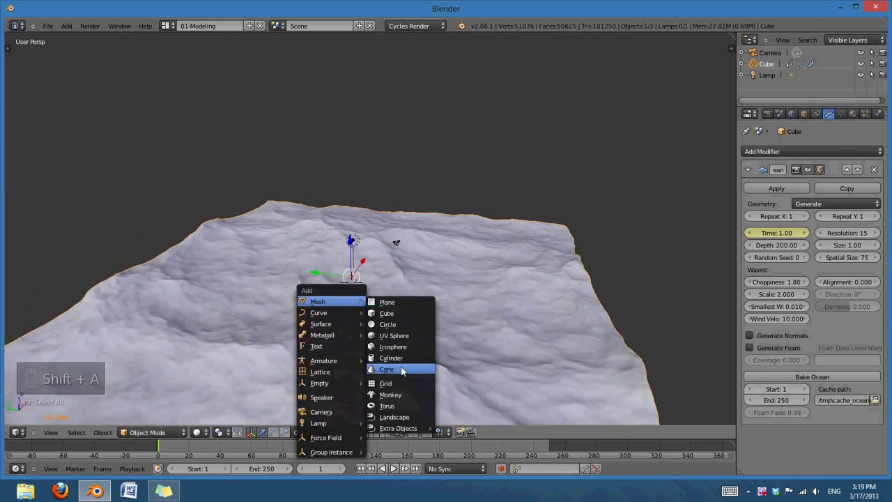
click(390, 395)
key(KP_3)
key(KP_5)
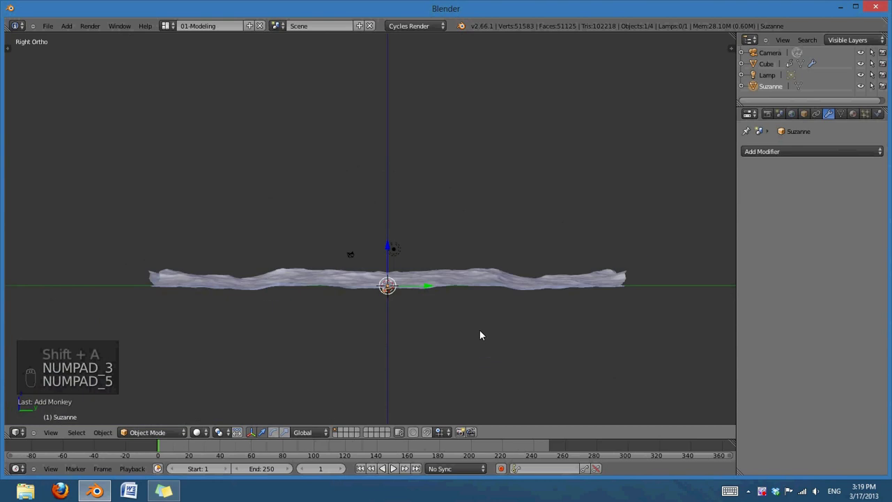
scroll(480, 330, up, 3)
scroll(416, 274, up, 2)
key(s)
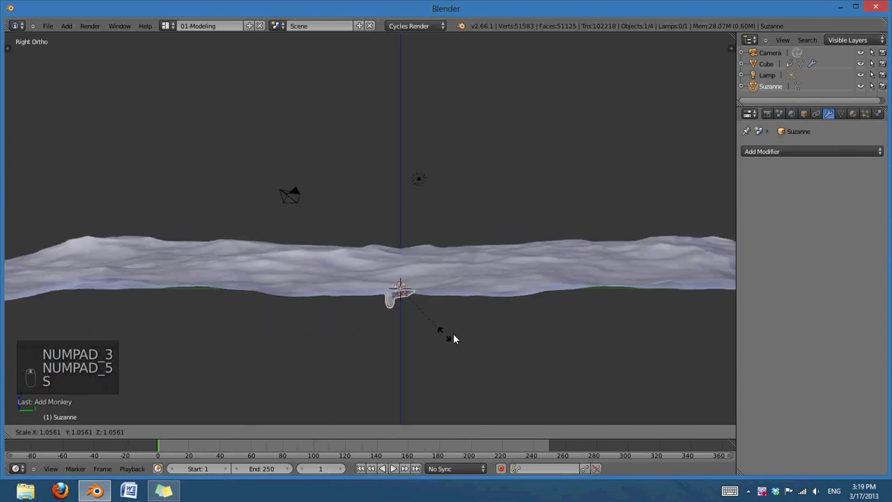
click(564, 316)
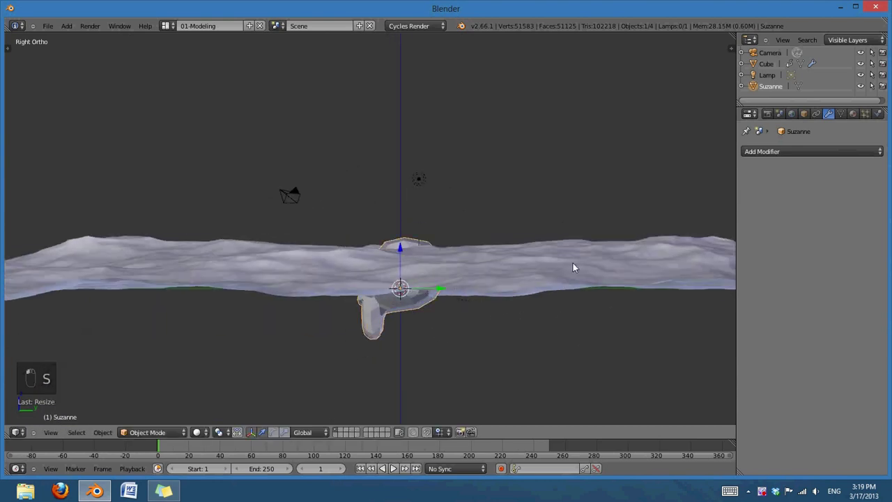
Move the monkey head upward and rotate it so its face tilts out of the water
key(r)
click(545, 325)
key(g)
click(548, 315)
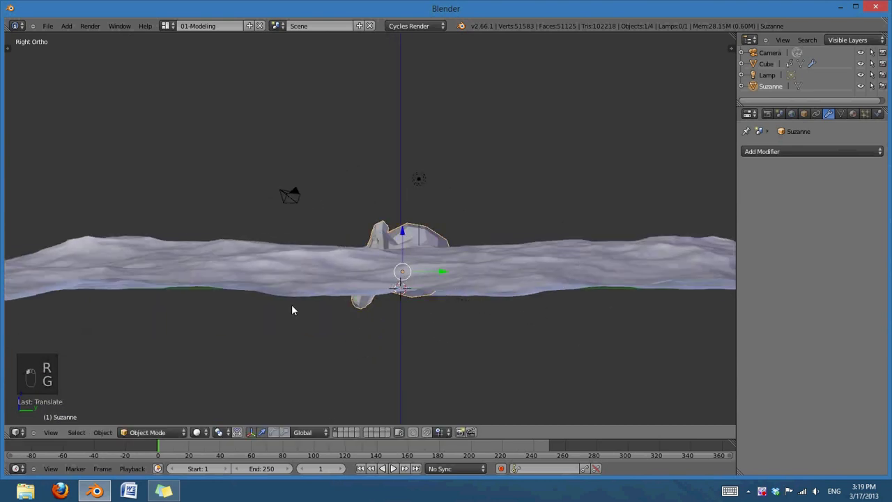
middle_drag(292, 304, 458, 255)
key(r)
key(r)
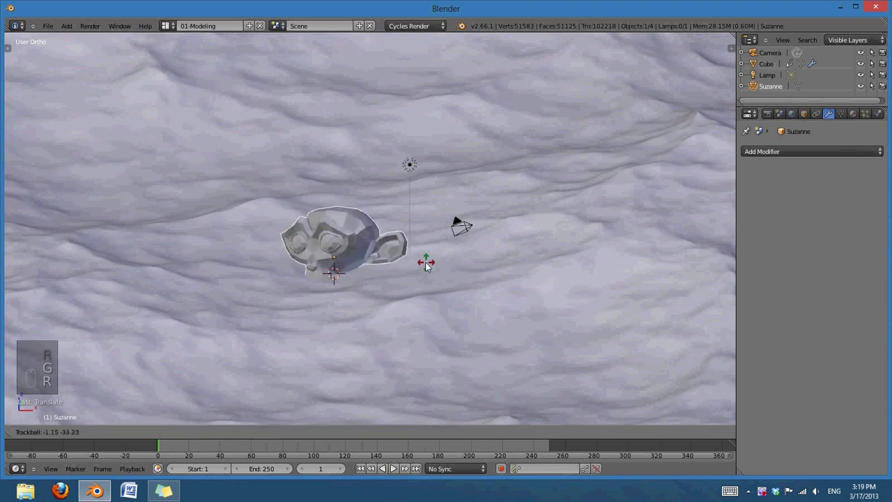
key(r)
click(420, 251)
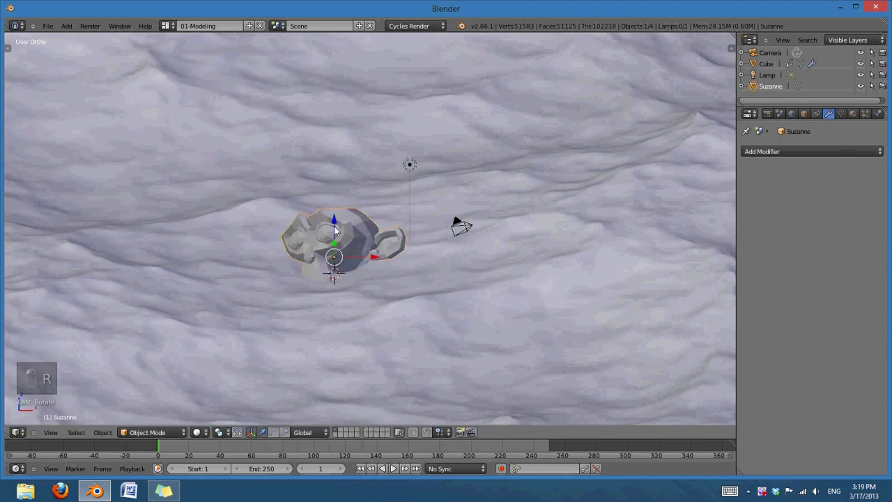
Scale the monkey head up slightly and lower it along the Z axis so it sits half submerged
key(s)
click(412, 260)
middle_drag(412, 262, 259, 186)
key(KP_5)
middle_drag(454, 306, 393, 342)
scroll(392, 342, up, 2)
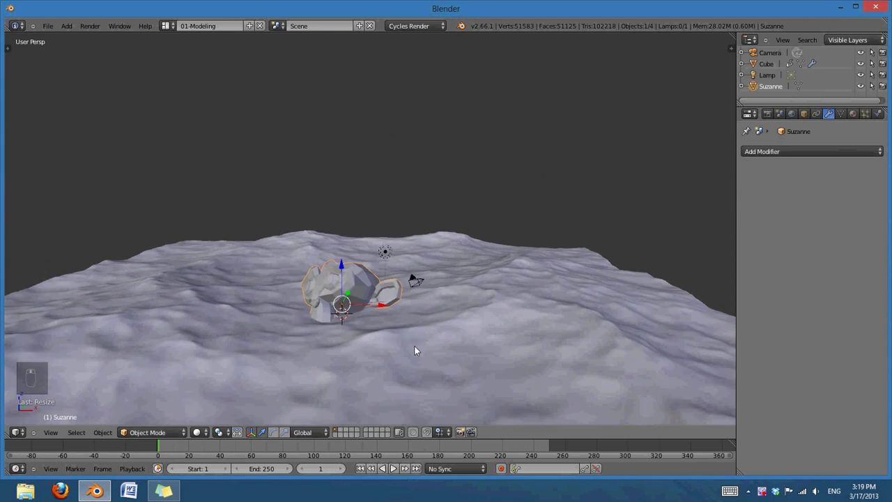
key(s)
click(427, 332)
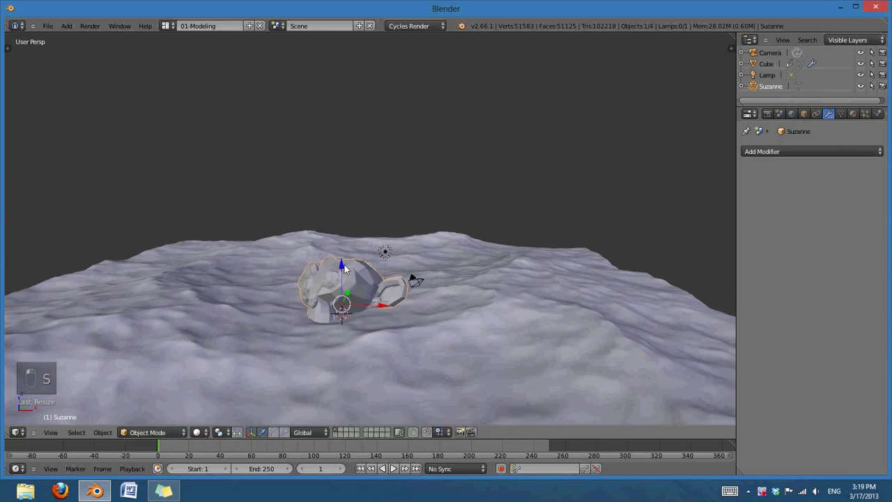
key(g)
key(z)
click(460, 272)
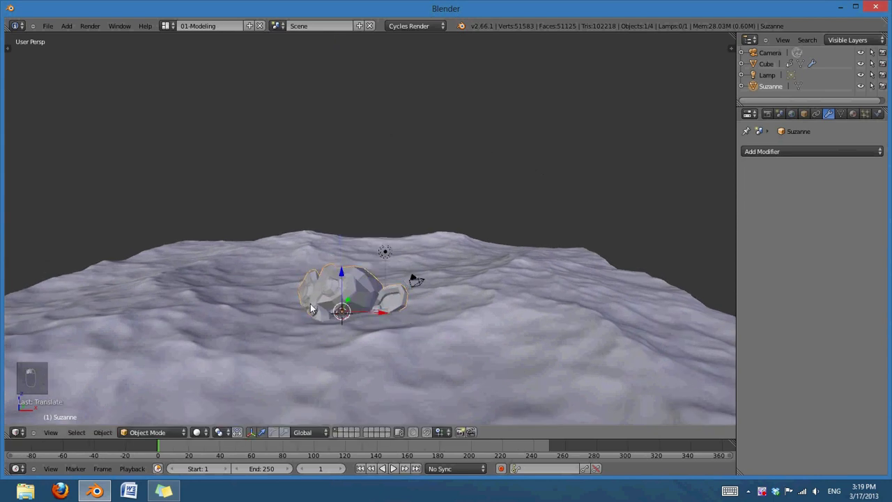
Apply smooth shading to the monkey head
middle_drag(310, 309, 355, 305)
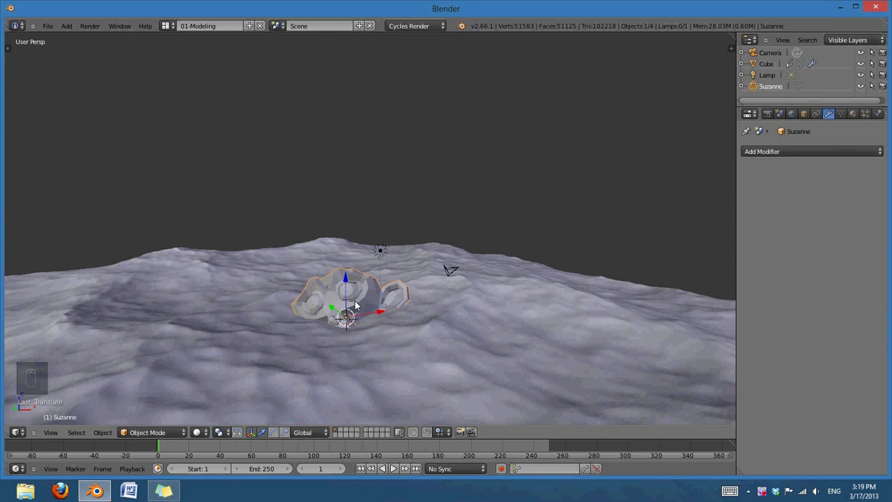
key(t)
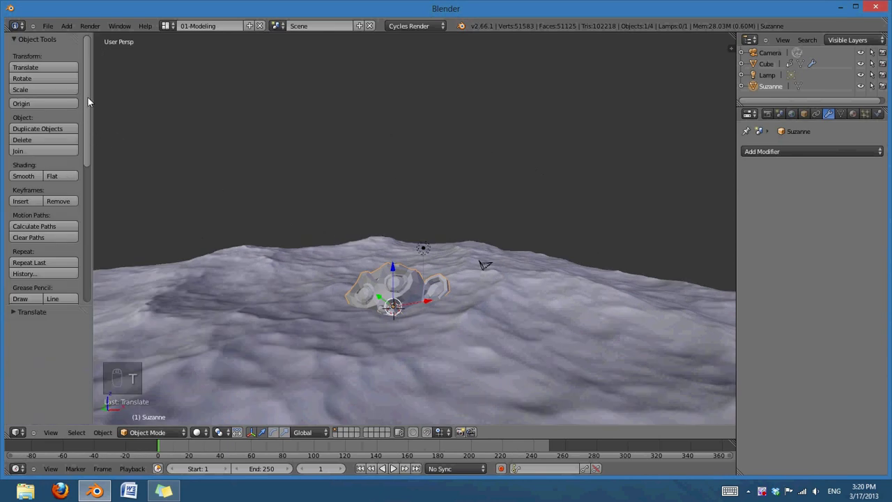
mouse_move(86, 93)
mouse_down()
mouse_move(88, 193)
mouse_move(93, 140)
mouse_up()
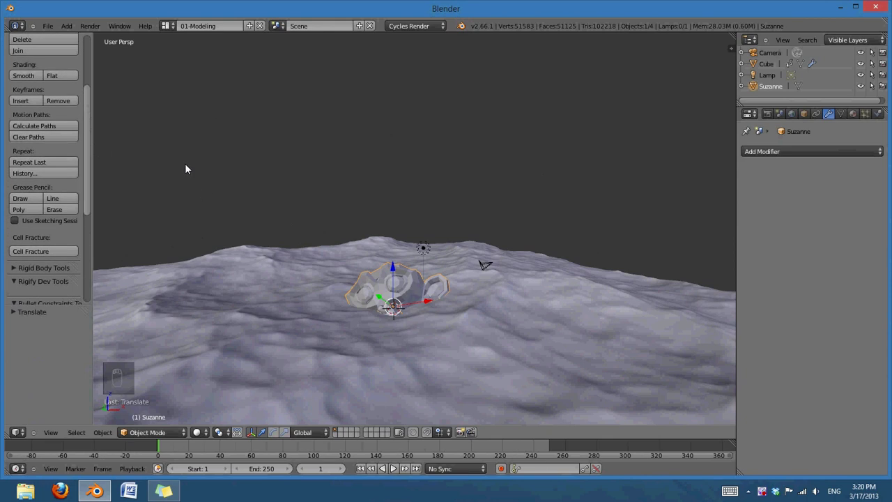
click(31, 75)
key(t)
Add a Subdivision Surface modifier to the monkey head with 2 view subdivisions
click(795, 152)
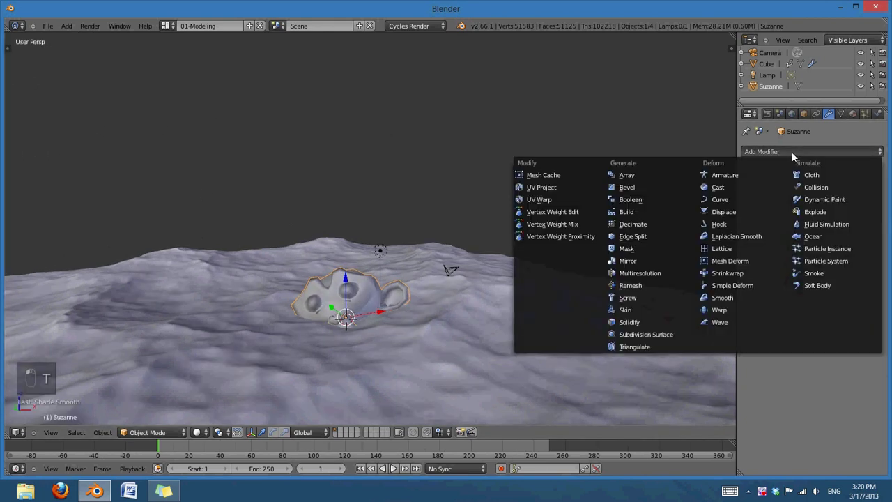
click(678, 333)
click(805, 228)
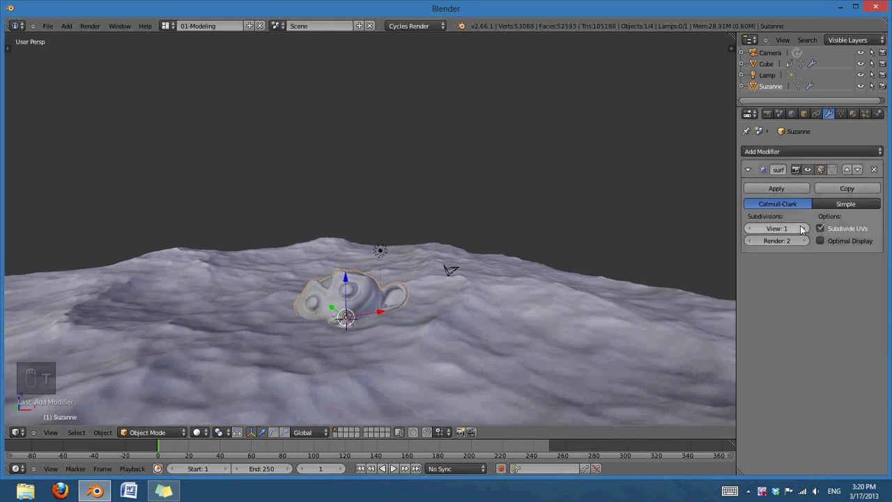
Select the ocean object and try an Ocean modifier Resolution of 10
middle_drag(488, 293, 358, 347)
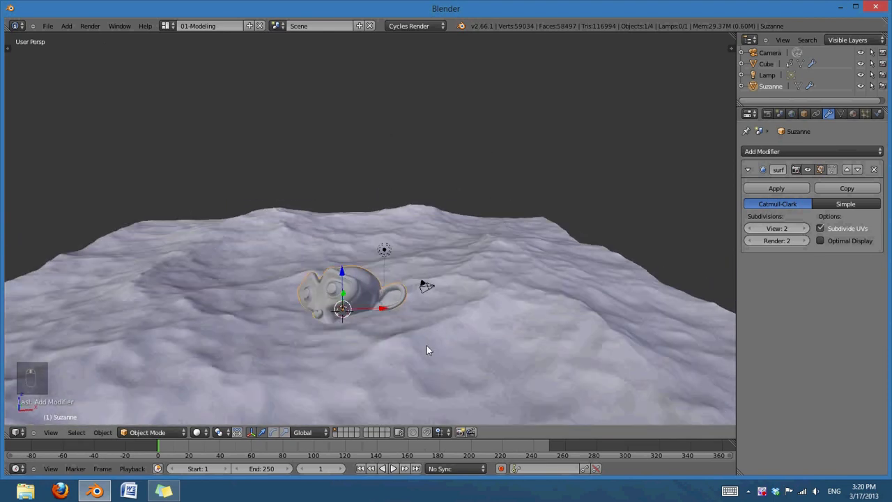
shift+middle_drag(426, 351, 455, 344)
right_click(463, 337)
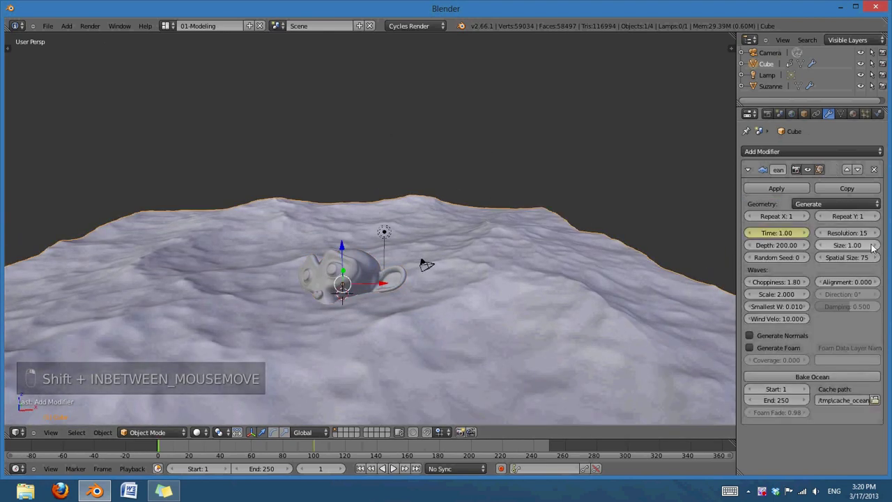
click(846, 233)
text(10)
key(Return)
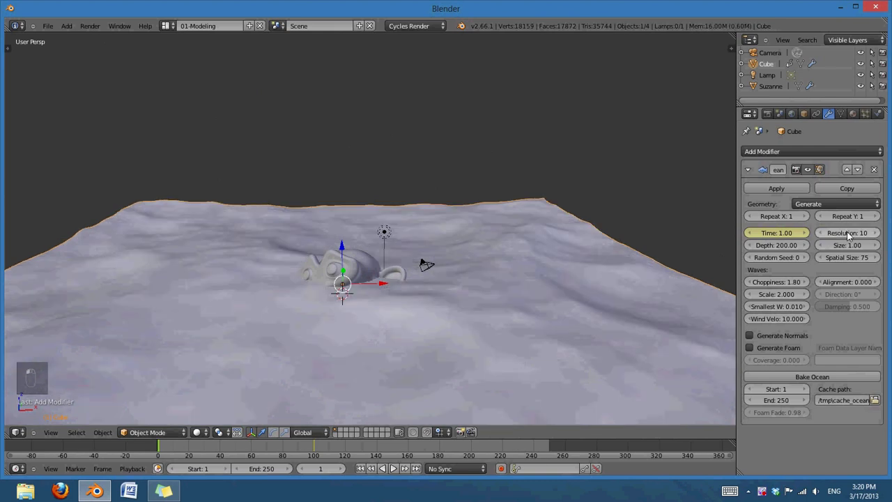
Try an Ocean modifier Resolution of 20 and inspect the finer wave detail around the monkey head
click(847, 232)
text(20)
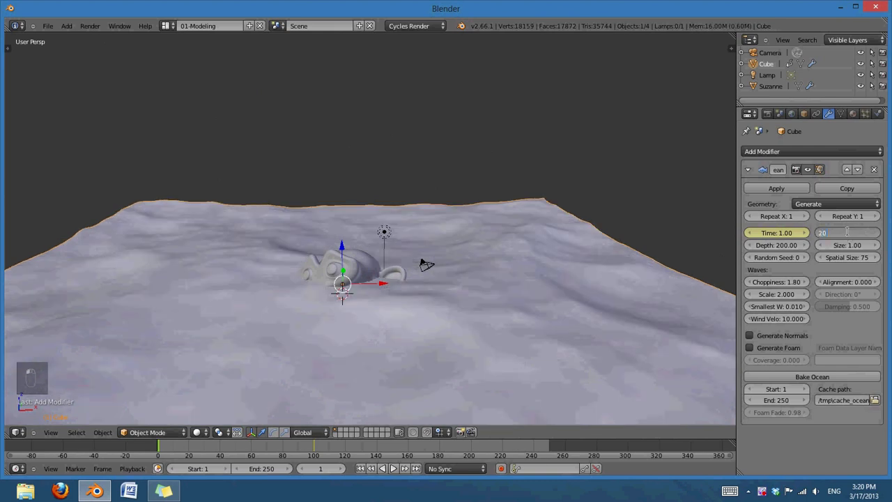
key(Return)
middle_drag(291, 313, 256, 339)
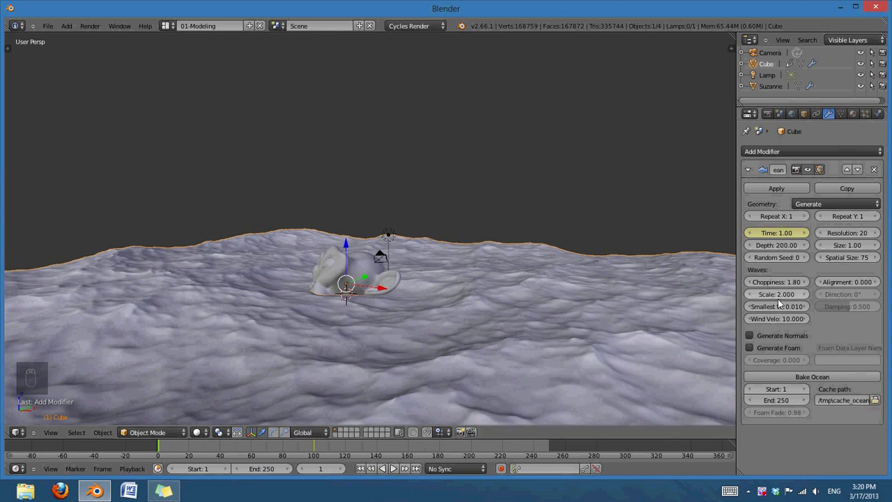
middle_drag(657, 295, 483, 293)
Set the Ocean modifier's Resolution to 15
click(849, 232)
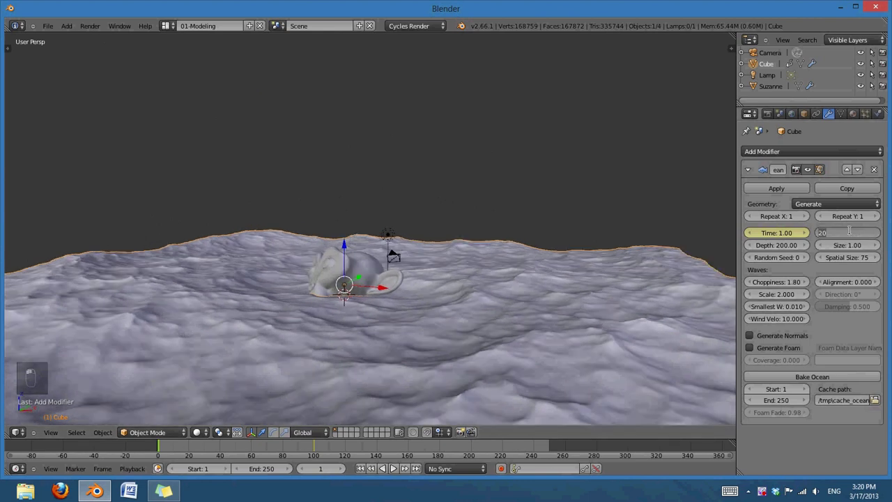
text(15)
key(Return)
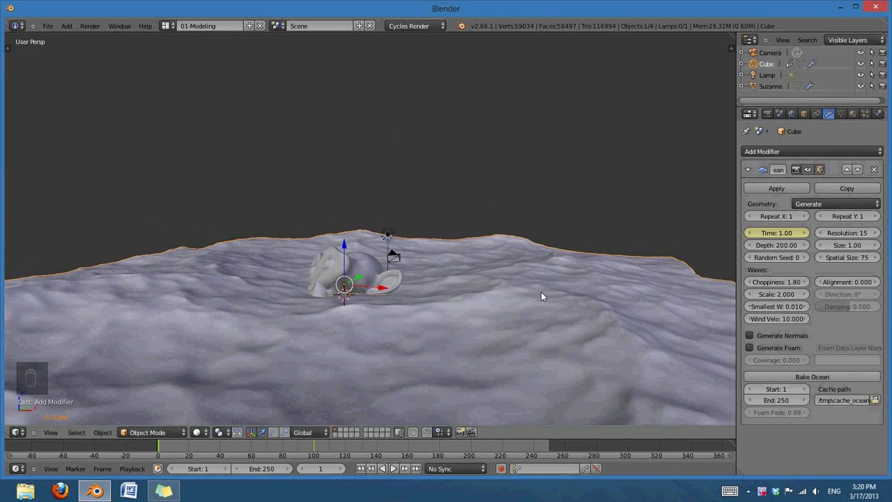
Add a UV sphere at the ocean's centre, scale it up to enclose the monkey head, and check it in wireframe
middle_drag(541, 291, 576, 311)
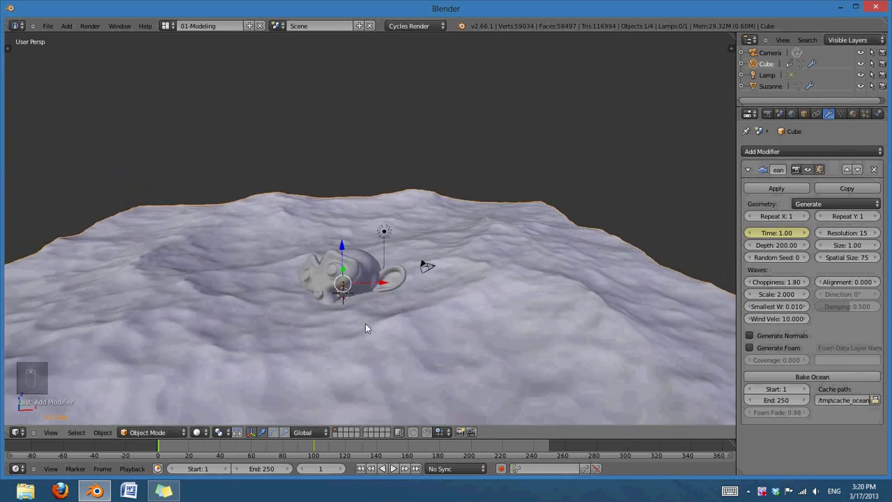
middle_drag(392, 304, 398, 309)
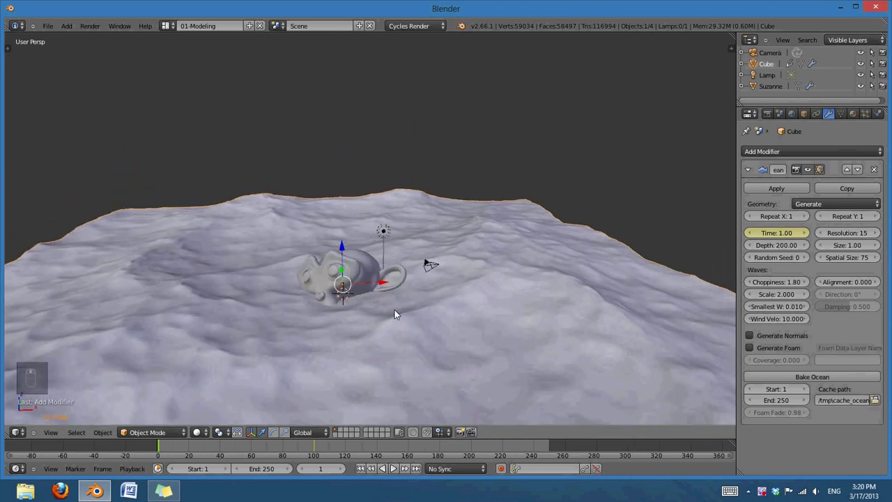
key(shift+a)
mouse_move(387, 308)
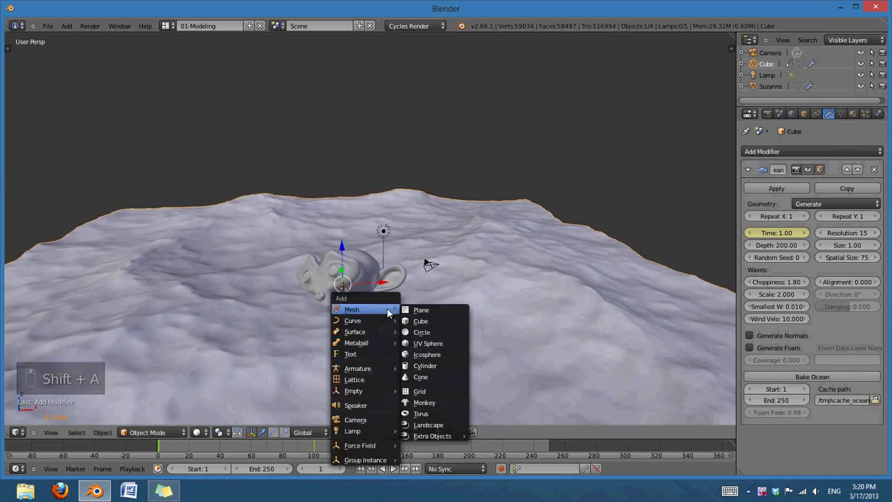
click(433, 342)
key(s)
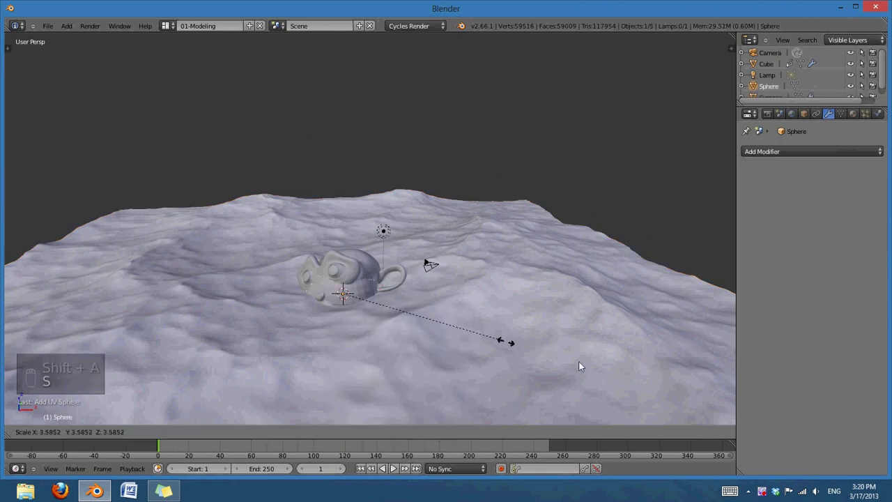
click(632, 374)
key(z)
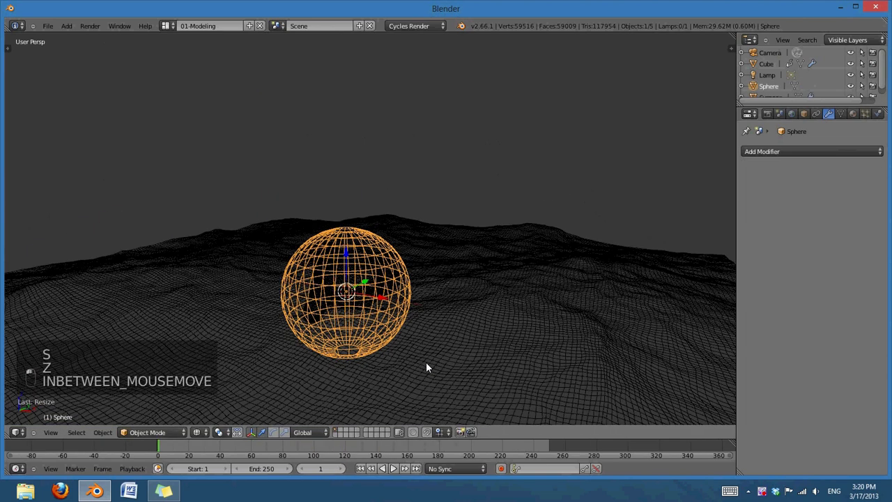
key(z)
middle_drag(402, 350, 462, 342)
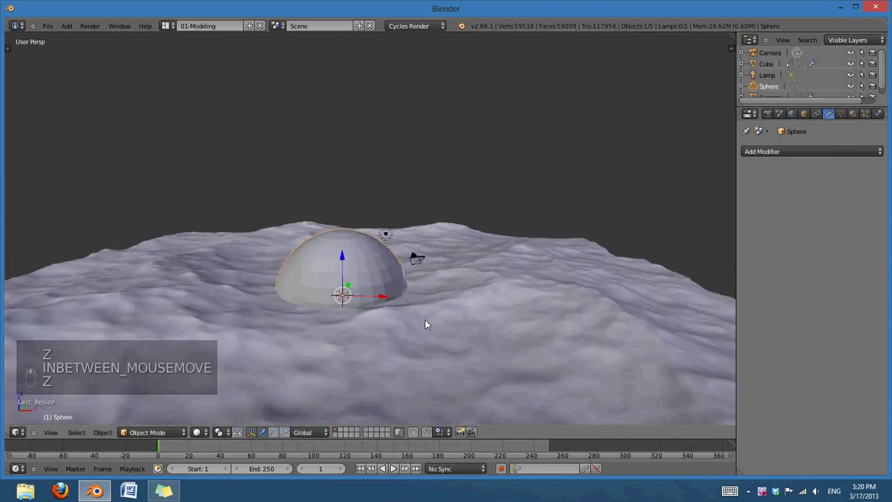
Shift the sphere slightly sideways and stretch it along the Z axis into a tall ellipsoid standing out of the water
right_drag(379, 294, 388, 295)
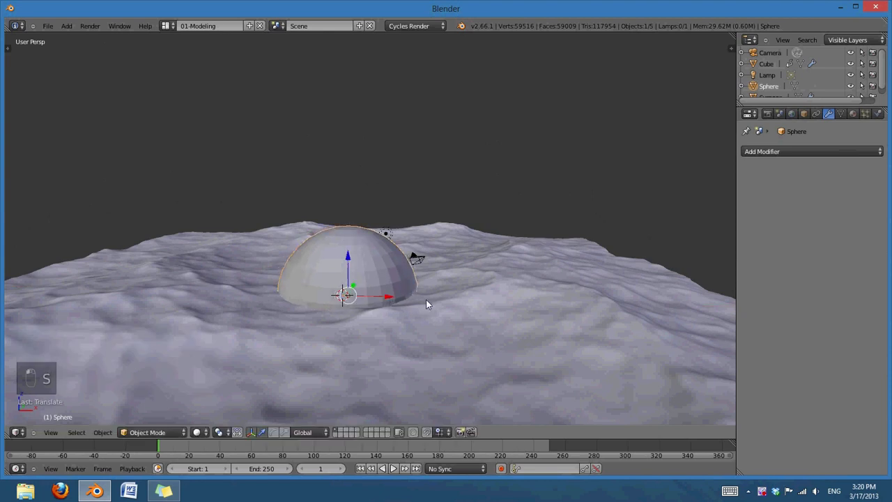
key(s)
key(z)
click(523, 320)
key(z)
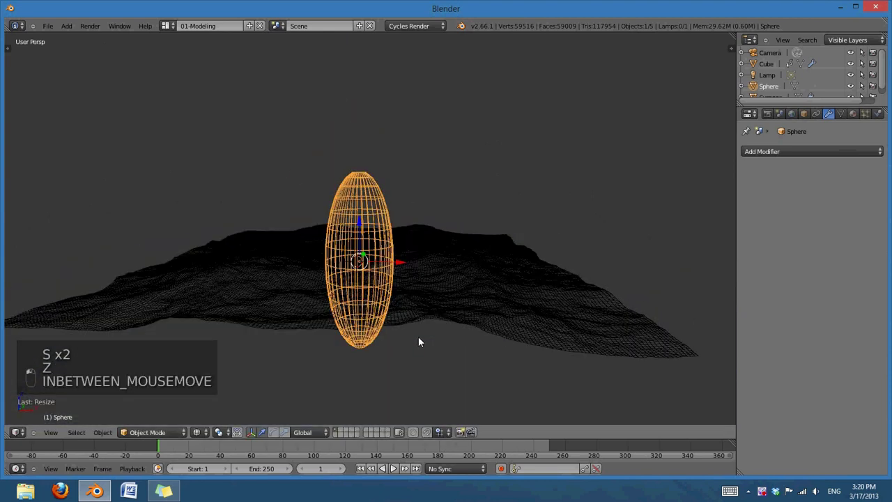
key(z)
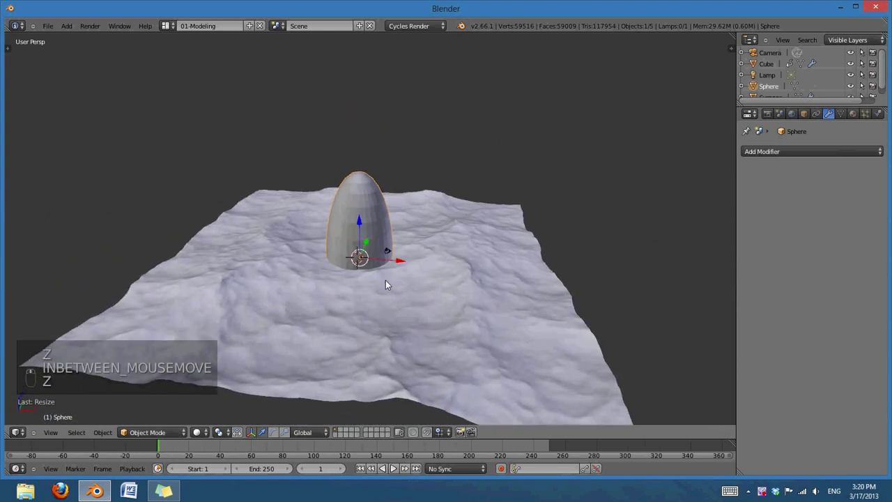
middle_drag(367, 325, 370, 309)
scroll(348, 189, up, 2)
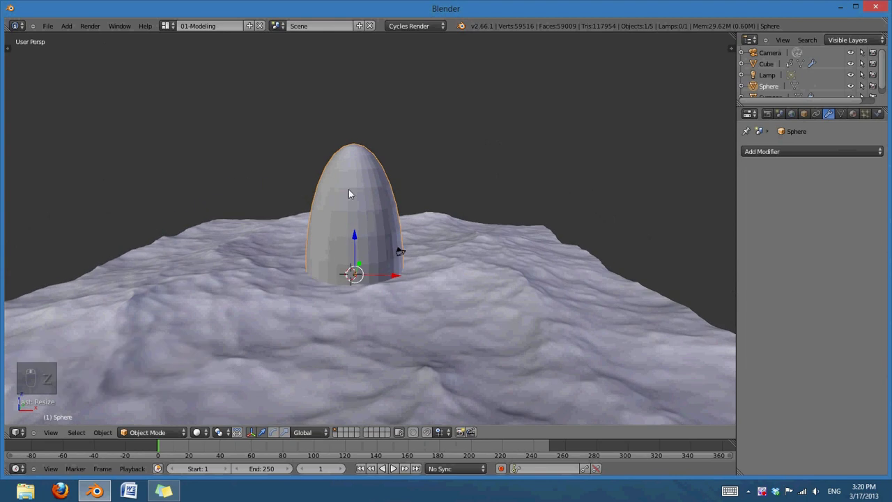
Enable Dynamic Paint physics on the tall ellipsoid and add it as a brush
key(z)
scroll(380, 314, up, 2)
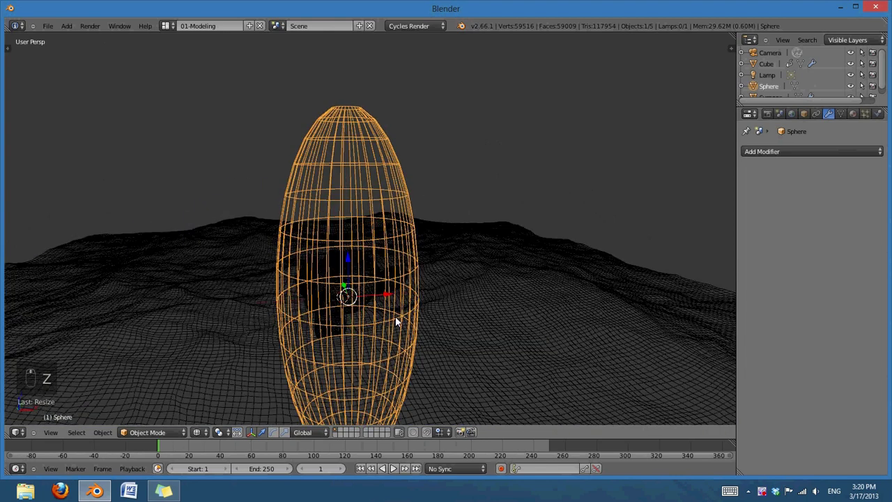
key(z)
middle_drag(393, 346, 767, 273)
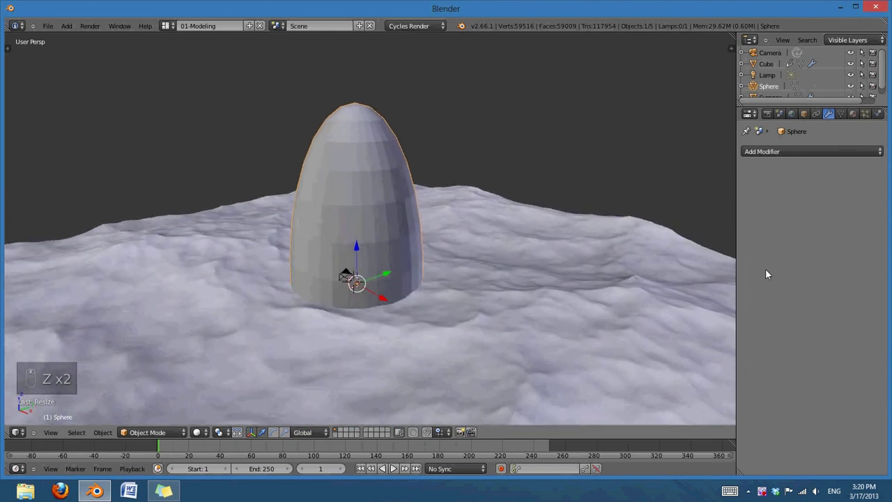
click(878, 115)
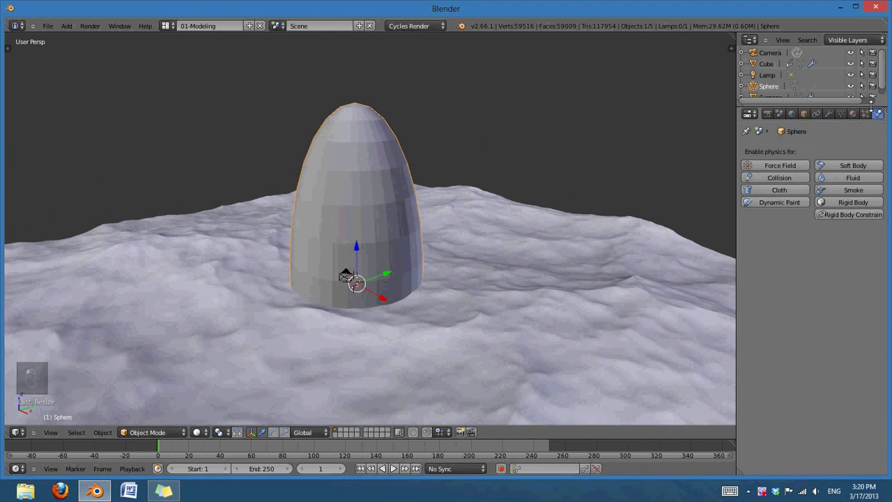
middle_drag(431, 270, 539, 246)
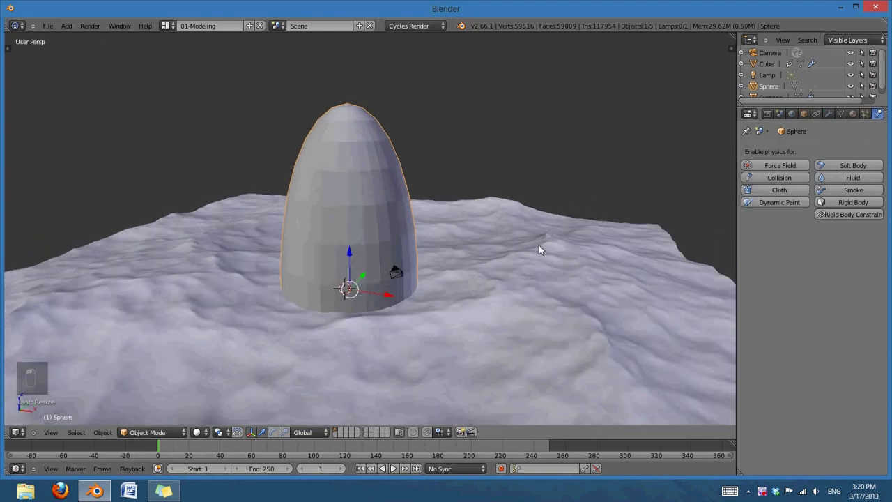
click(774, 202)
click(843, 249)
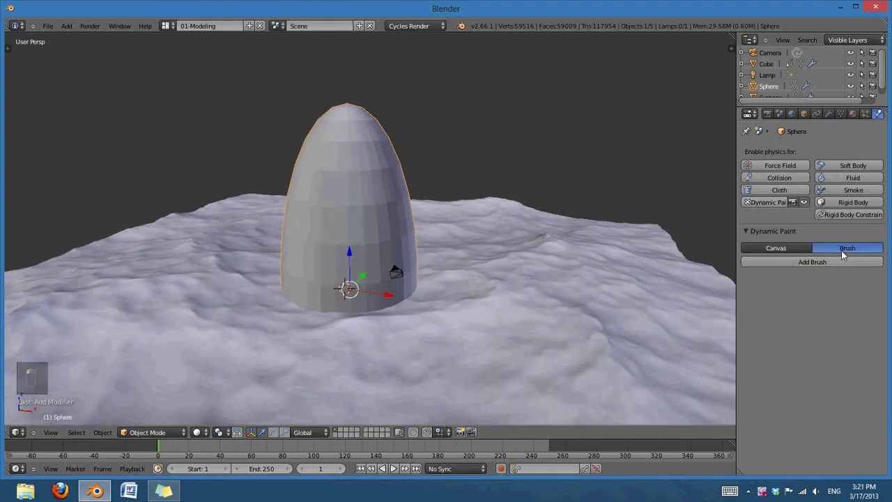
click(840, 262)
Enable Dynamic Paint on the ocean mesh, add it as a canvas, and check the waterline around the ellipsoid
right_click(622, 246)
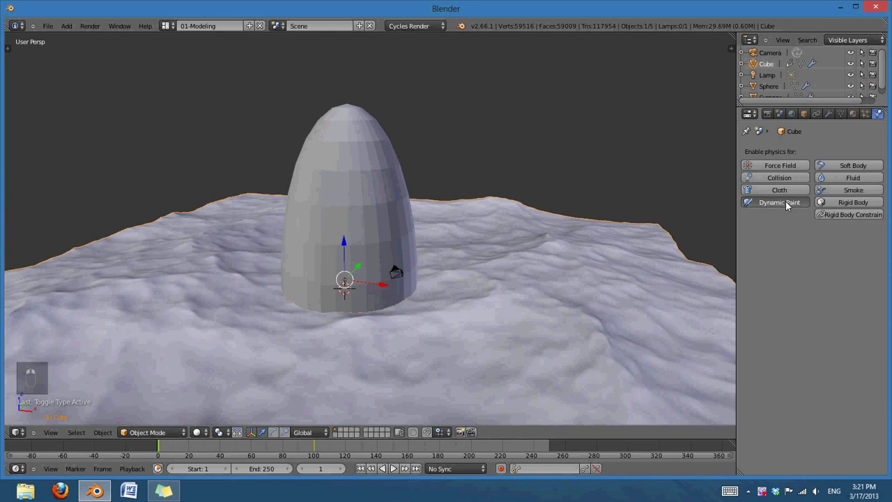
click(786, 203)
click(820, 264)
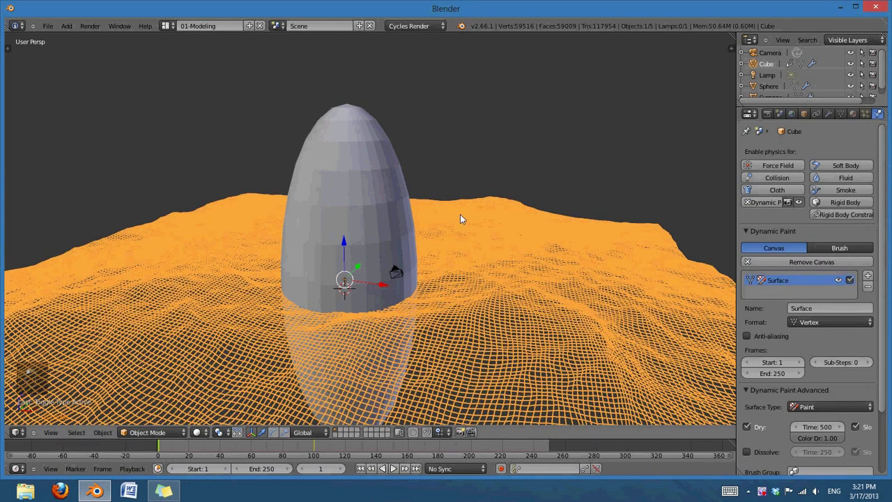
middle_drag(460, 214, 512, 299)
middle_drag(492, 337, 432, 363)
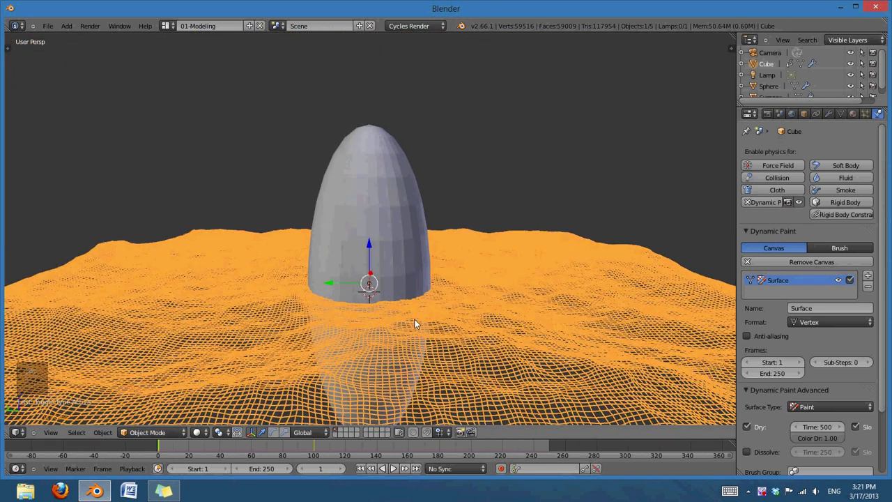
scroll(421, 330, up, 3)
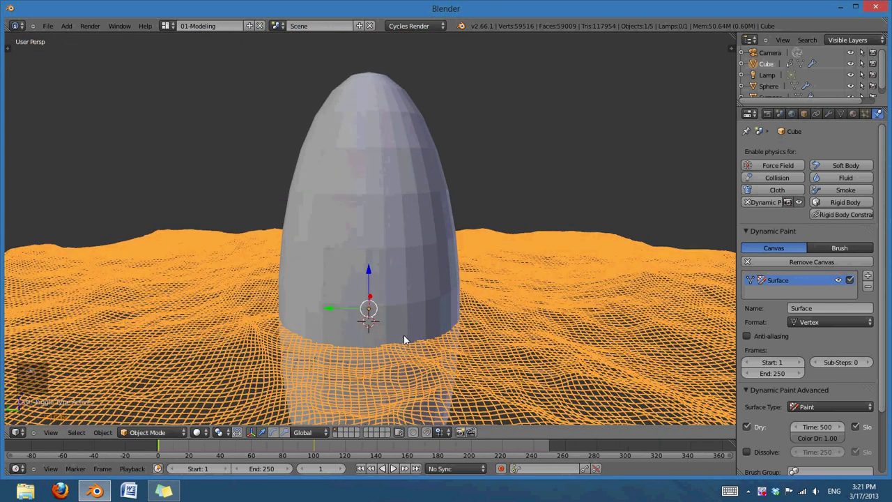
middle_drag(407, 340, 480, 343)
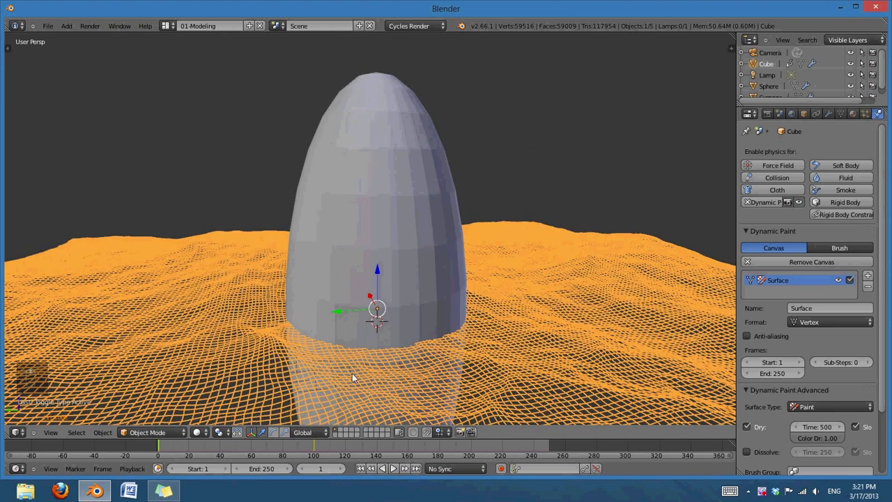
Switch the viewport shading to Texture and frame the ocean around the ellipsoid
click(198, 433)
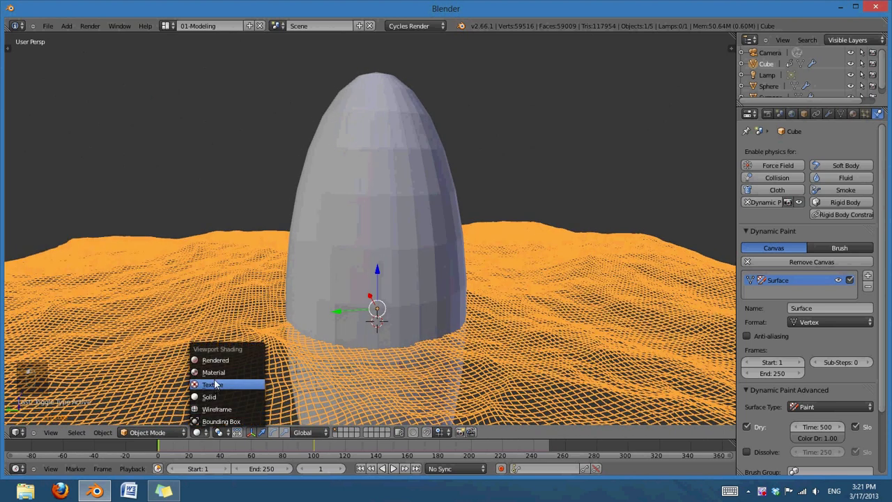
click(214, 384)
scroll(551, 312, down, 5)
middle_drag(526, 330, 541, 270)
scroll(432, 317, up, 2)
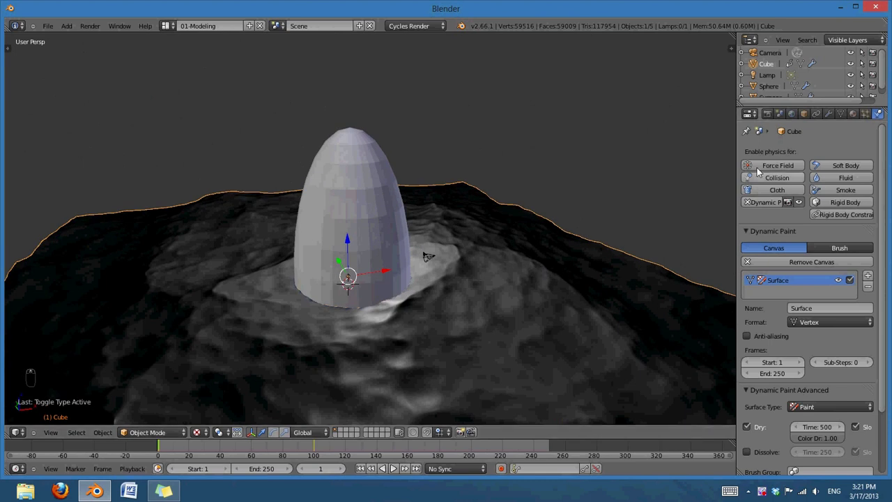
Change the lamp type to Sun, enable nodes for it, and check the lighting on the ocean
click(767, 75)
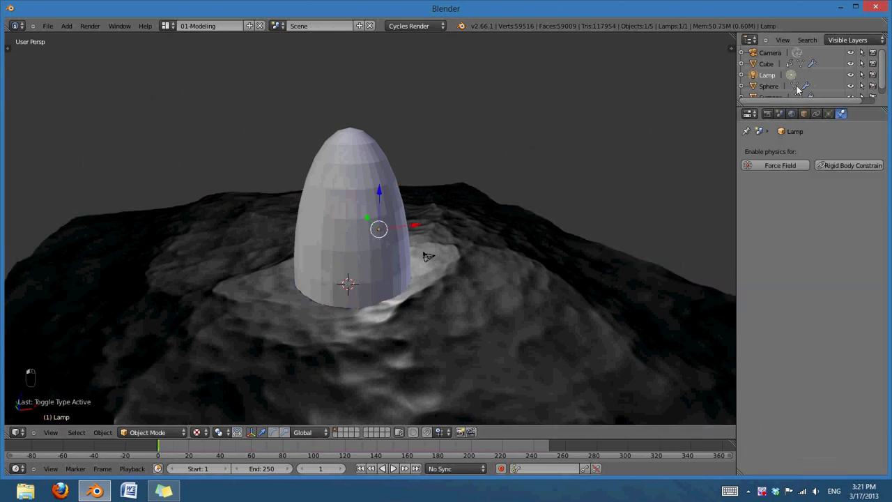
click(829, 113)
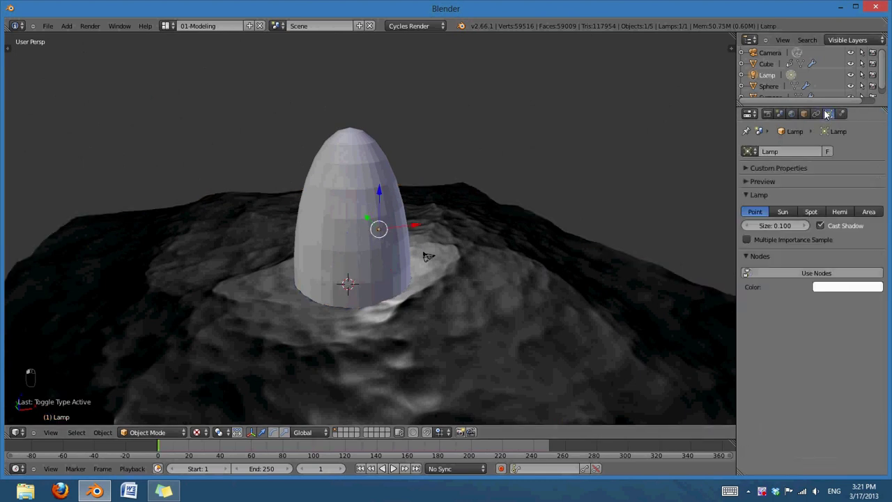
click(783, 211)
scroll(343, 310, down, 5)
middle_drag(343, 310, 633, 263)
scroll(695, 275, up, 3)
click(820, 275)
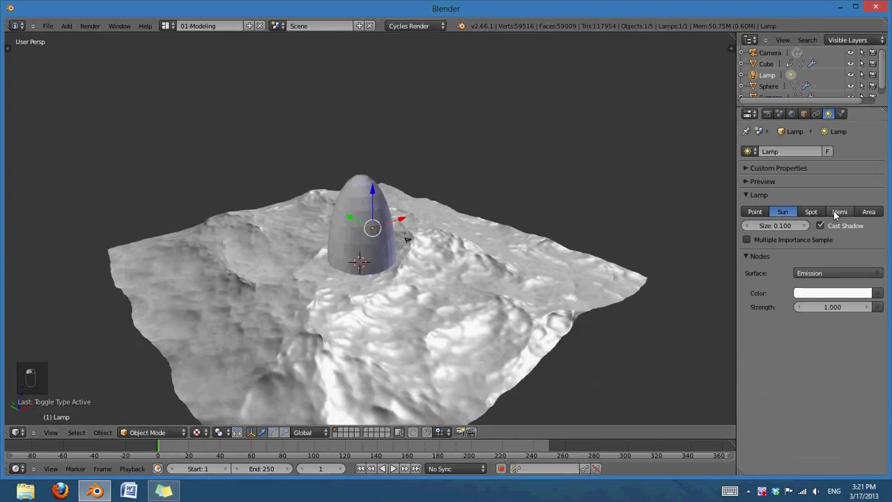
scroll(376, 253, up, 2)
middle_drag(376, 254, 436, 278)
scroll(442, 262, down, 4)
scroll(429, 278, up, 4)
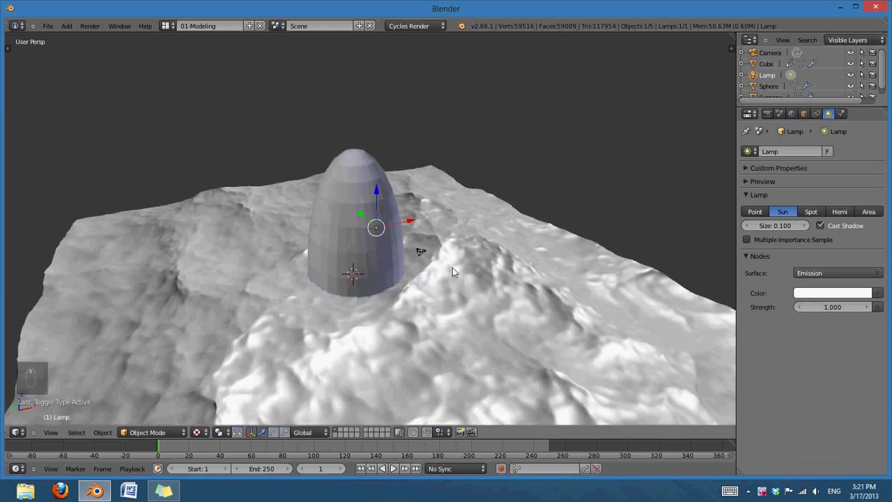
scroll(771, 82, down, 1)
Hide the ellipsoid temporarily to inspect the painted area around the monkey head, and show it again
click(770, 79)
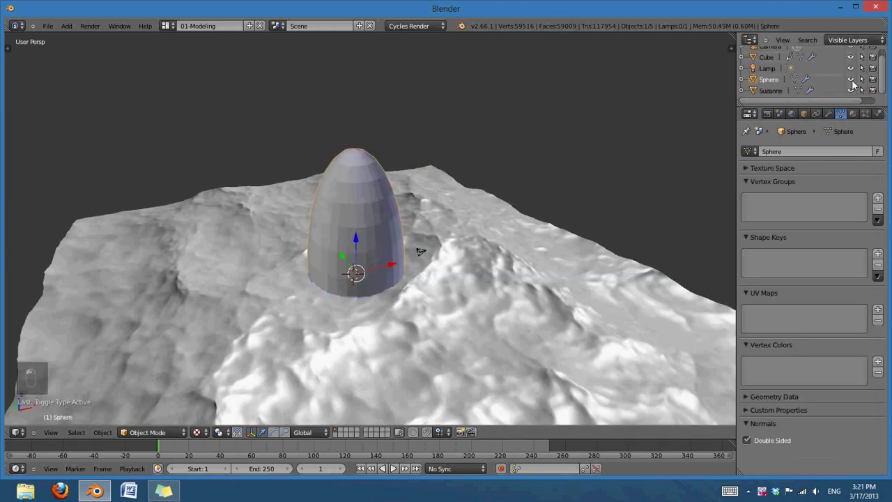
click(851, 79)
middle_drag(398, 272, 319, 290)
middle_drag(455, 268, 406, 294)
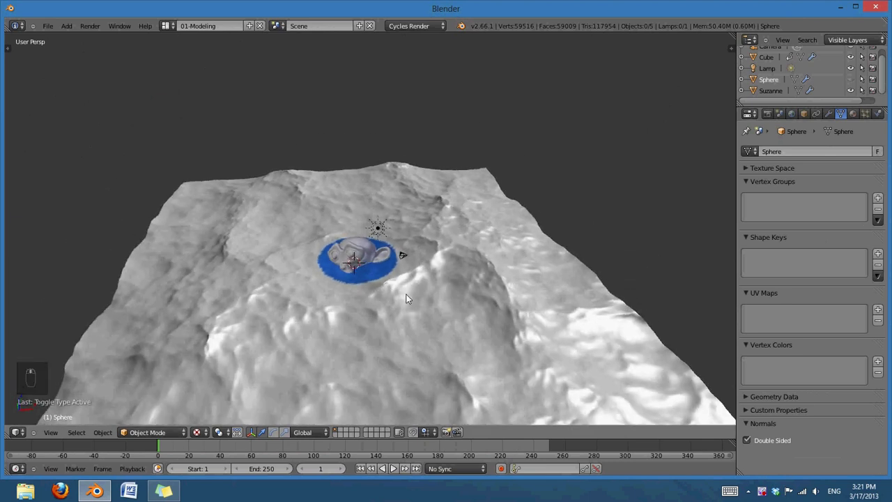
click(850, 80)
In orthographic front view, move the ellipsoid along the positive X axis to near the ocean's edge
right_click(343, 240)
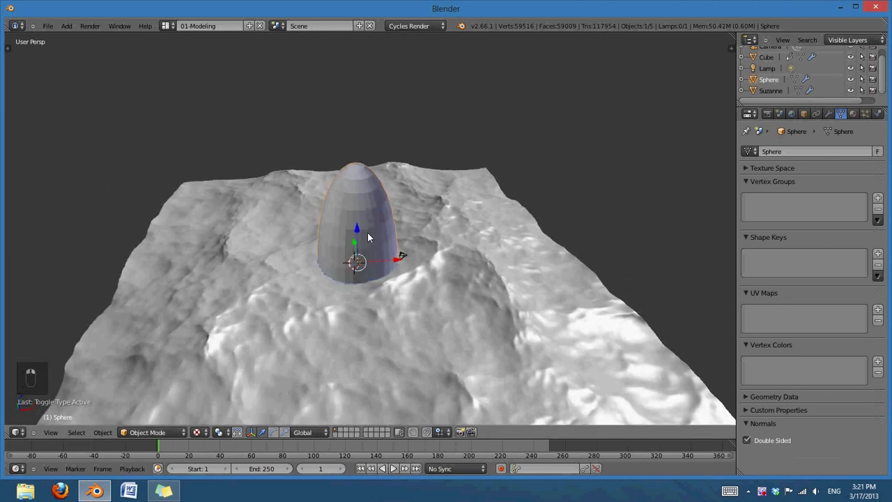
scroll(367, 232, down, 3)
middle_drag(377, 244, 405, 282)
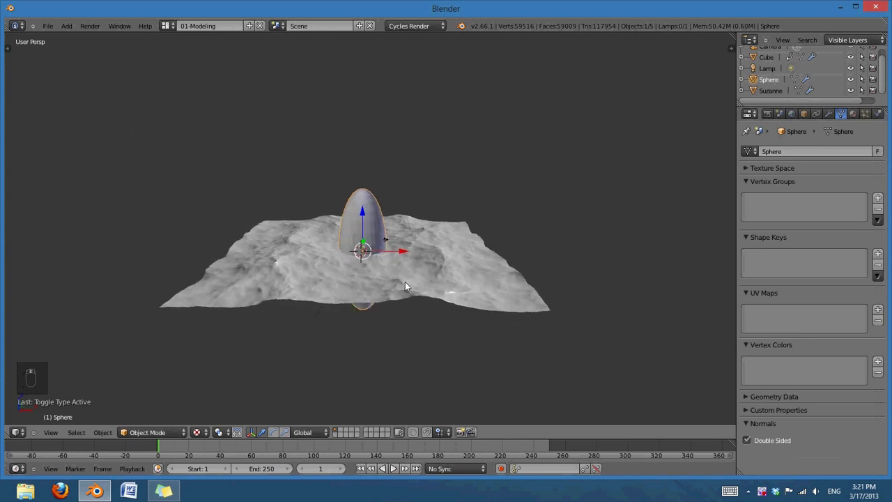
key(KP_1)
key(KP_5)
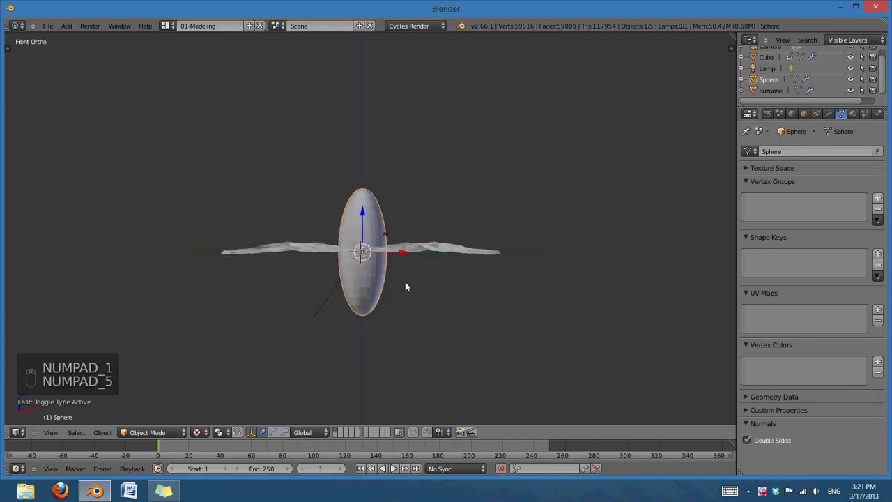
drag(399, 266, 535, 263)
middle_drag(440, 262, 443, 278)
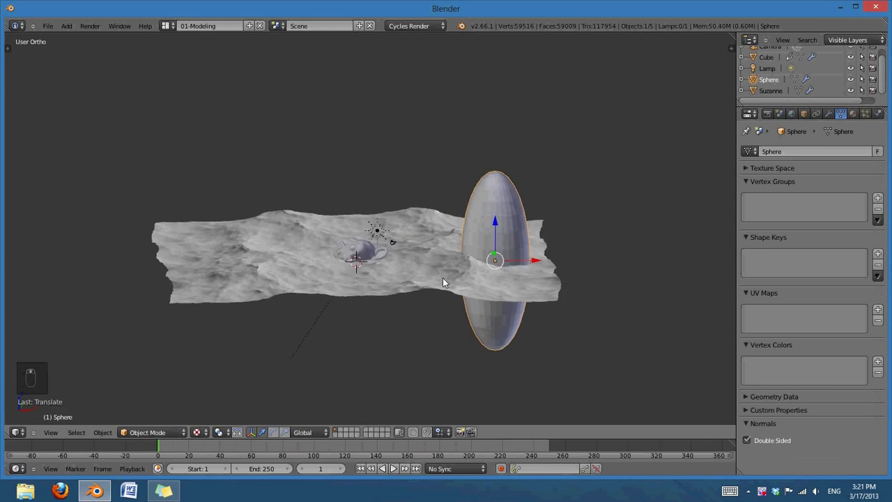
Insert a Location keyframe for the ellipsoid at frame 1
key(KP_1)
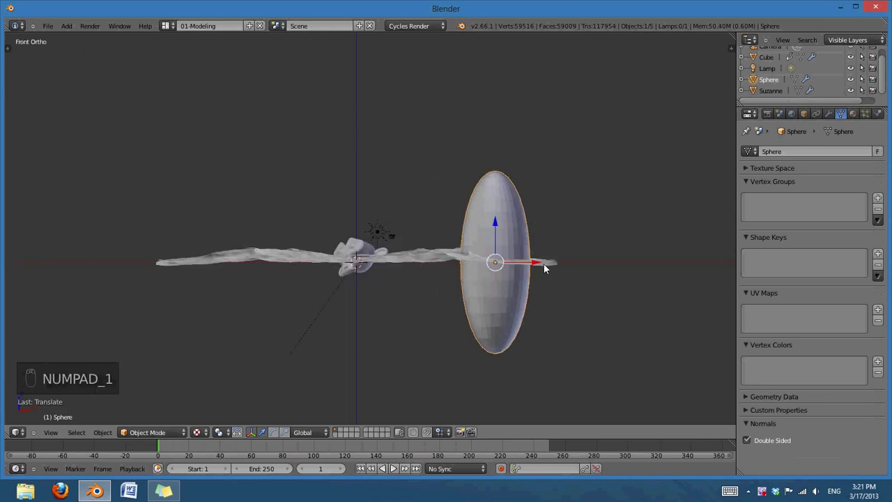
key(i)
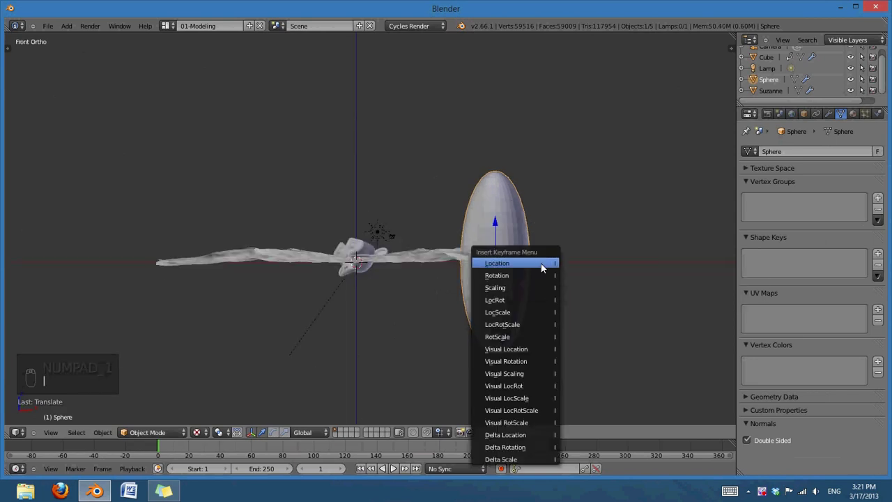
click(541, 263)
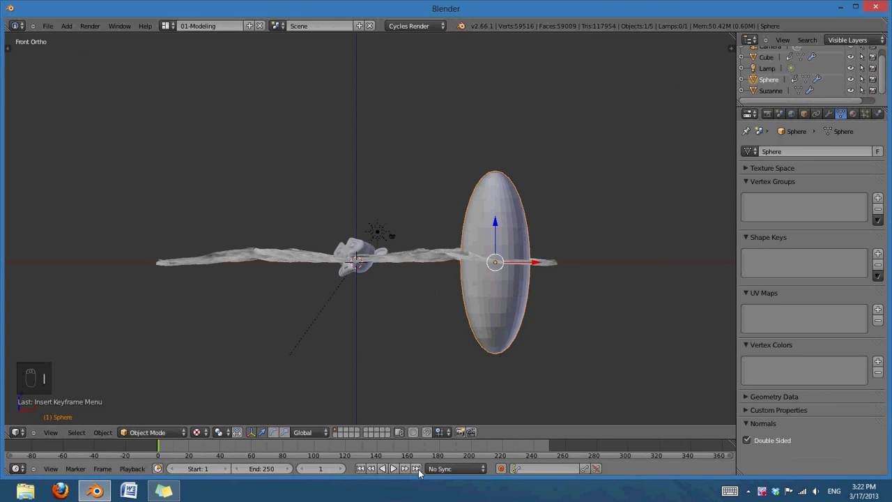
At frame 250, move the ellipsoid along X to the opposite side of the ocean and insert a Location keyframe
click(416, 468)
drag(532, 265, 249, 270)
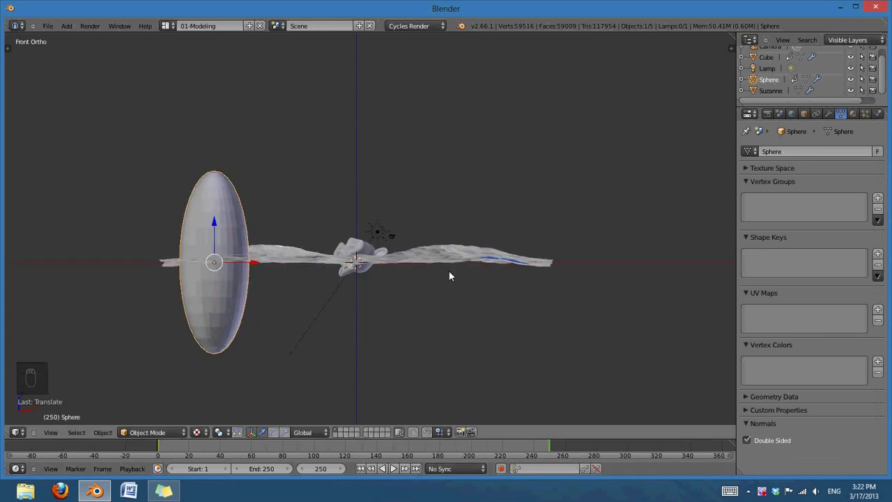
key(i)
click(442, 255)
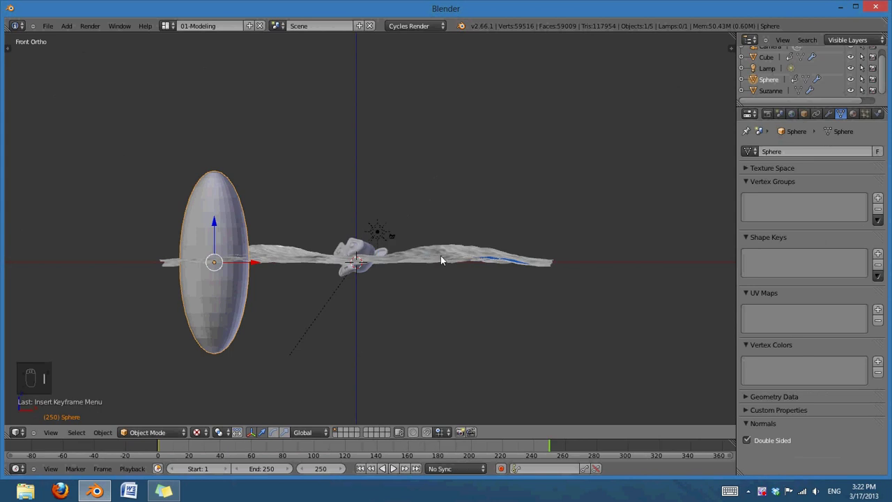
Deselect everything and play the animation to examine the paint the moving ellipsoid leaves on the ocean
middle_drag(441, 256, 428, 304)
key(a)
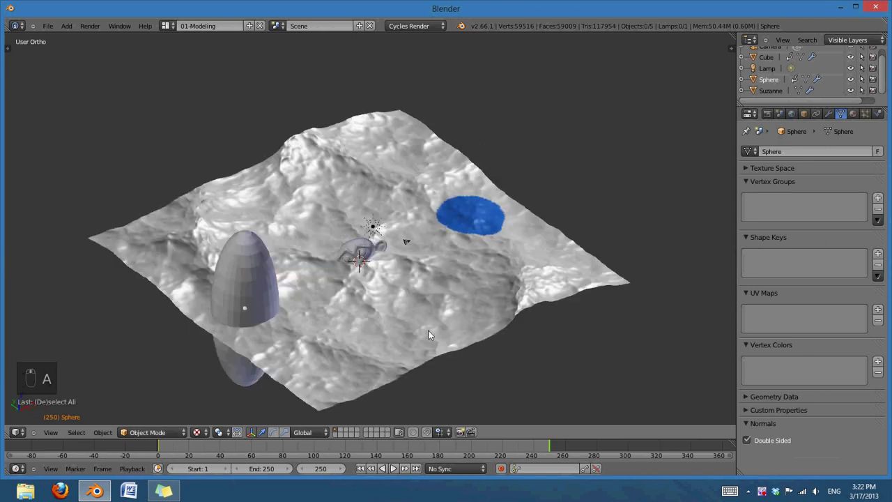
middle_drag(429, 335, 365, 332)
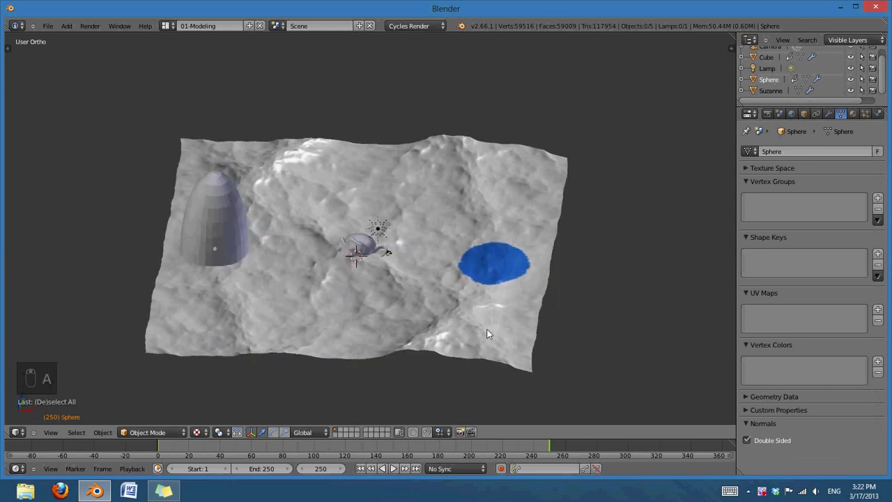
middle_drag(517, 298, 542, 299)
scroll(541, 299, up, 2)
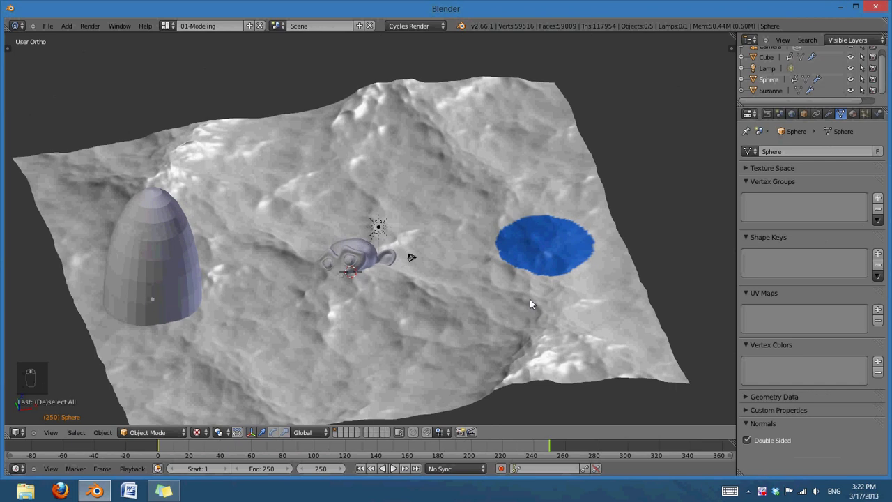
click(371, 468)
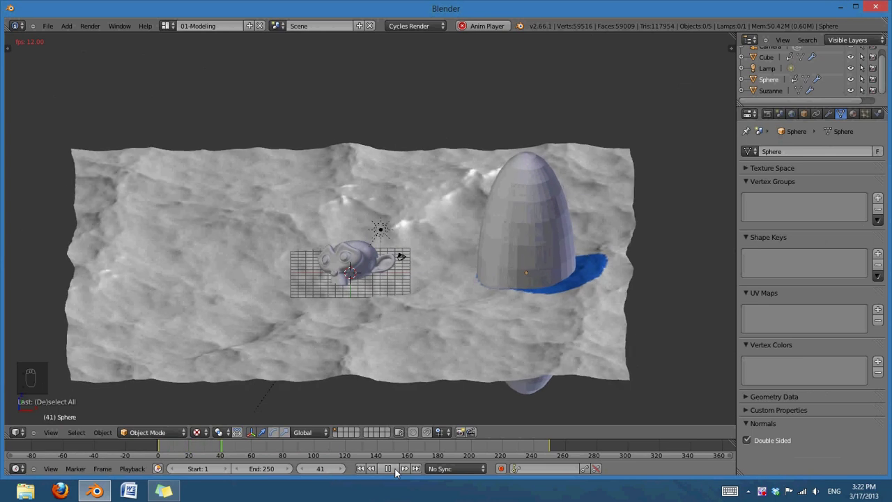
key(alt+a)
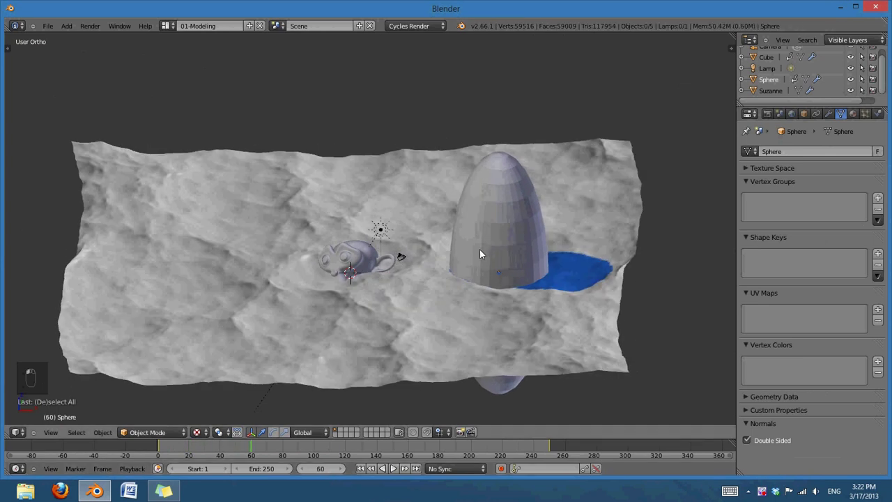
middle_drag(480, 249, 566, 247)
scroll(466, 328, down, 3)
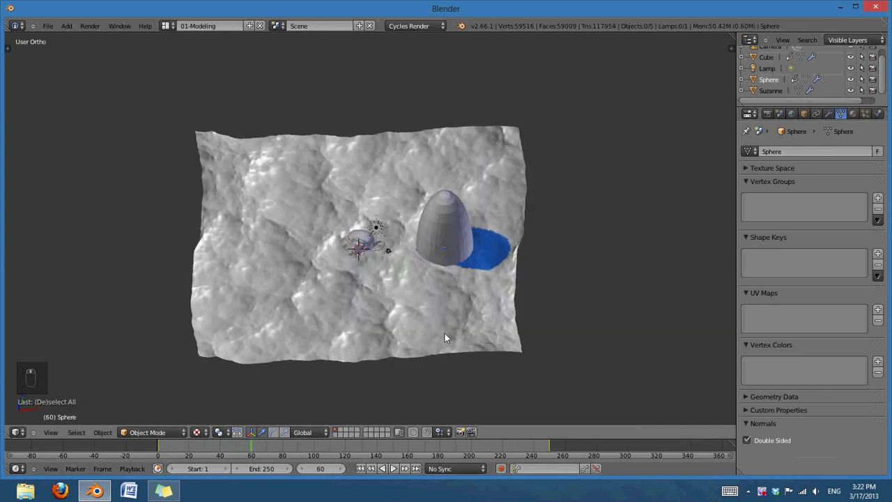
Return to frame 1 and, in wireframe top view, move the Suzanne head along X and centre it inside the ellipsoid
click(361, 469)
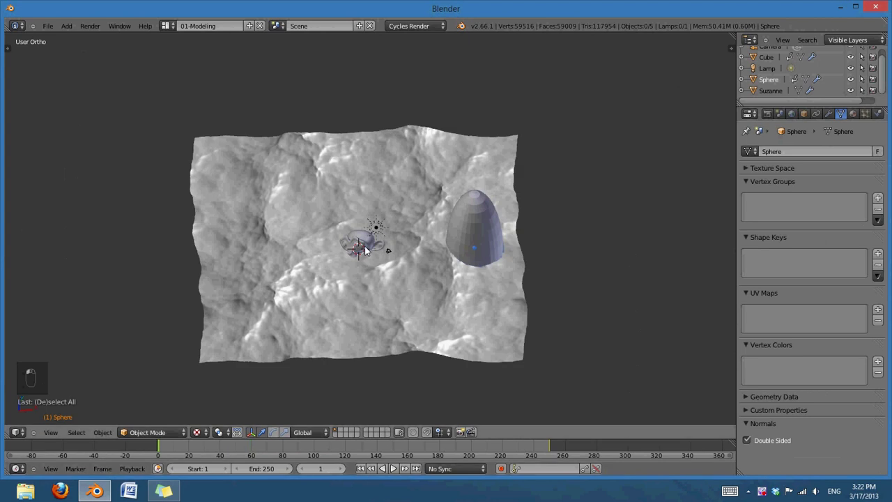
scroll(394, 262, up, 2)
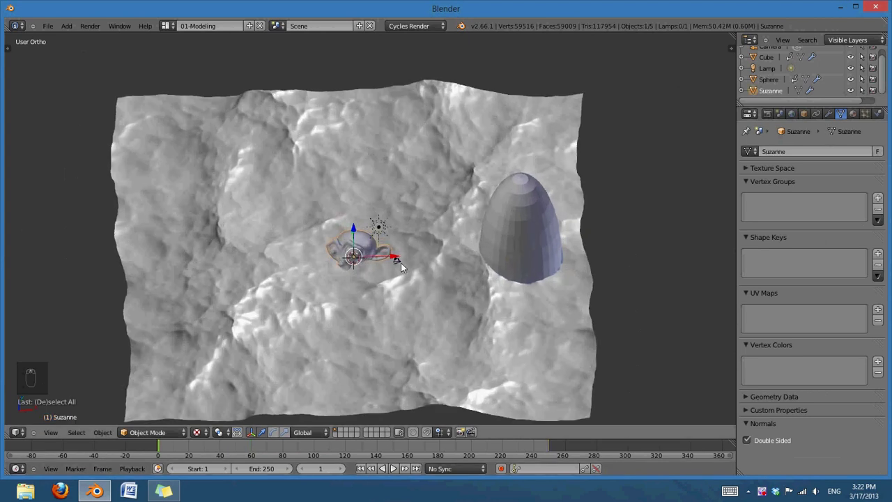
key(z)
key(KP_7)
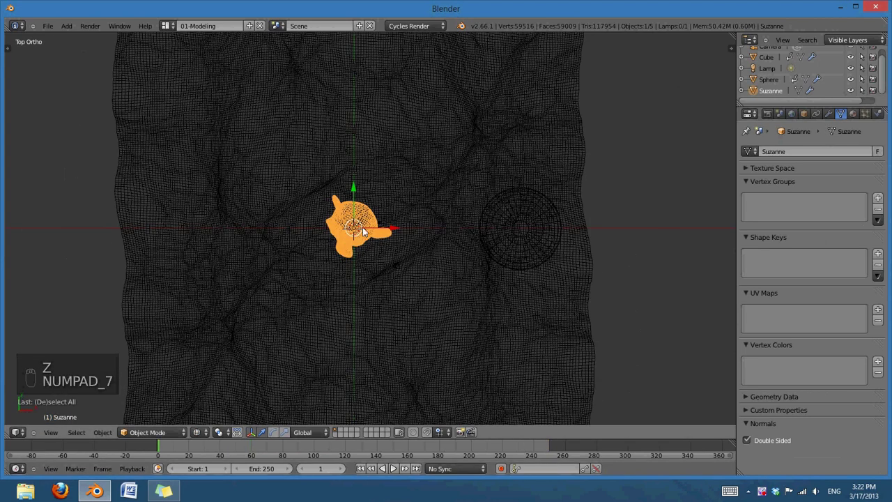
drag(386, 230, 552, 244)
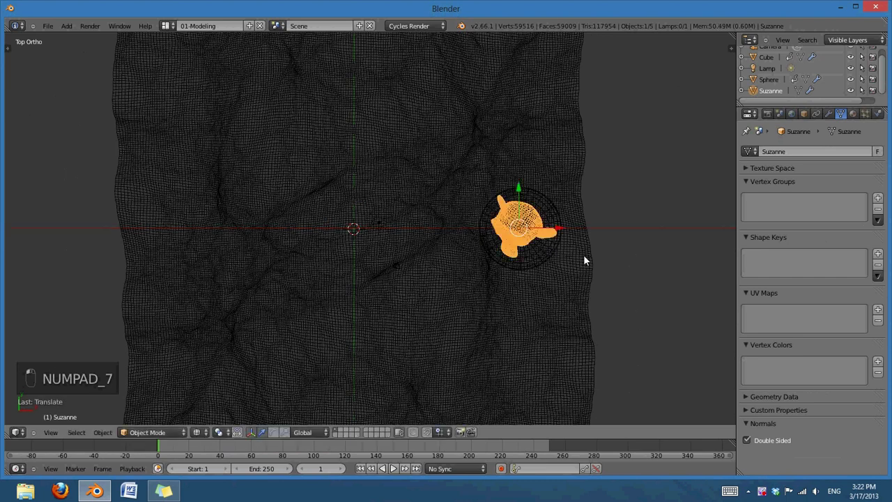
scroll(584, 255, up, 3)
key(g)
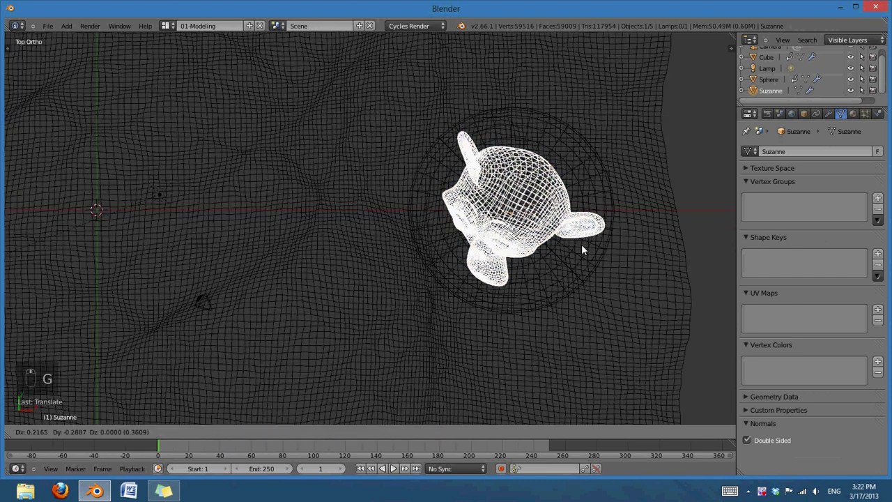
click(581, 245)
Check Suzanne's placement inside the ellipsoid and switch the viewport from wireframe back to shaded display
mouse_move(509, 317)
middle_down()
mouse_move(404, 293)
mouse_move(477, 270)
middle_up()
key(z)
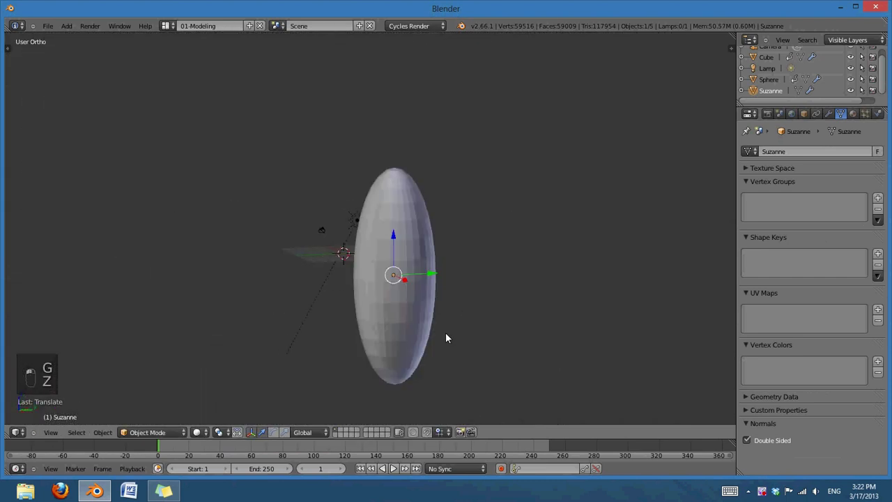
scroll(444, 336, up, 2)
key(z)
middle_drag(417, 355, 460, 352)
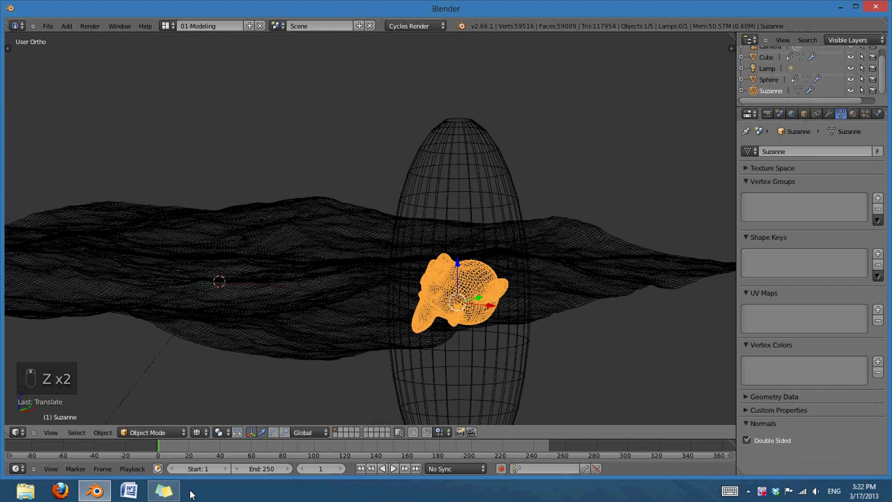
click(198, 432)
click(212, 387)
middle_drag(315, 370, 274, 354)
scroll(274, 354, up, 2)
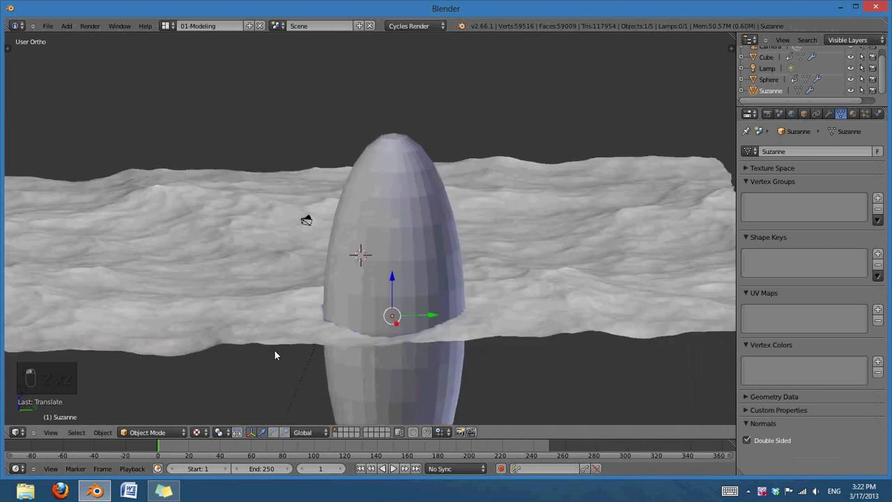
Set the ellipsoid's maximum draw type to Wire
right_click(398, 229)
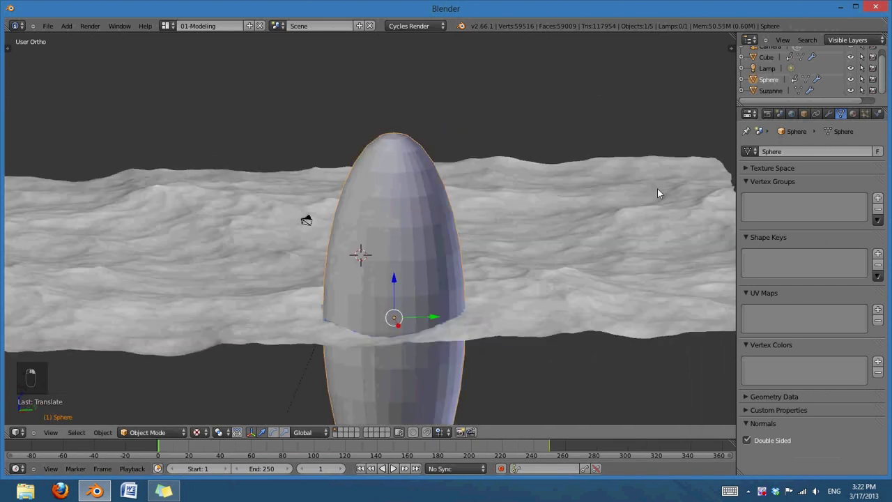
click(805, 114)
click(783, 327)
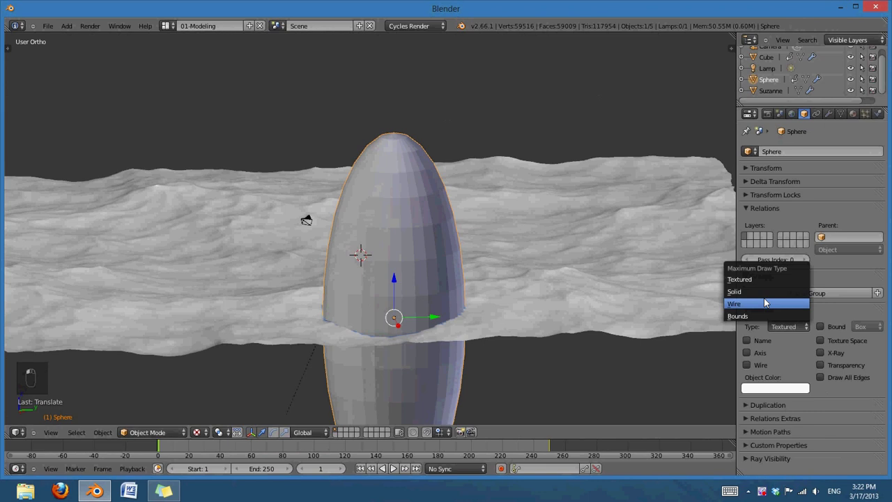
click(765, 304)
mouse_move(423, 258)
middle_down()
mouse_move(479, 243)
mouse_move(385, 295)
mouse_move(325, 355)
mouse_move(349, 341)
middle_up()
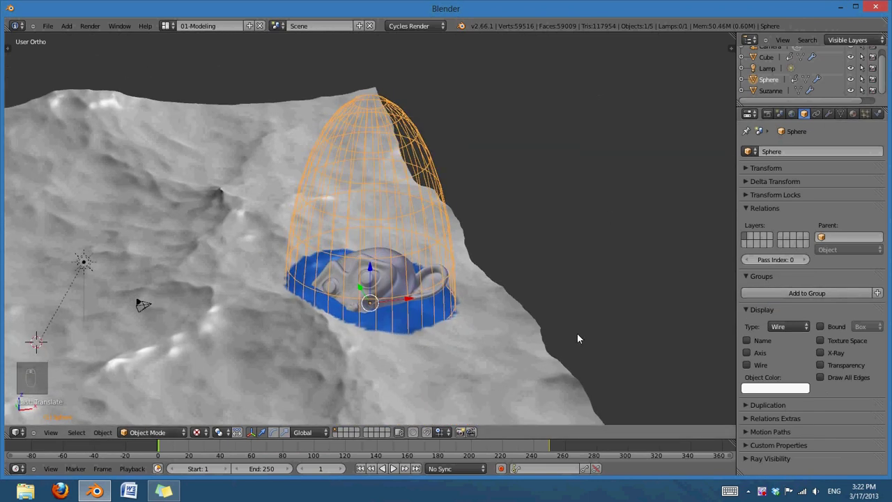
Change the ocean's Dynamic Paint canvas surface type to Weight
right_click(517, 376)
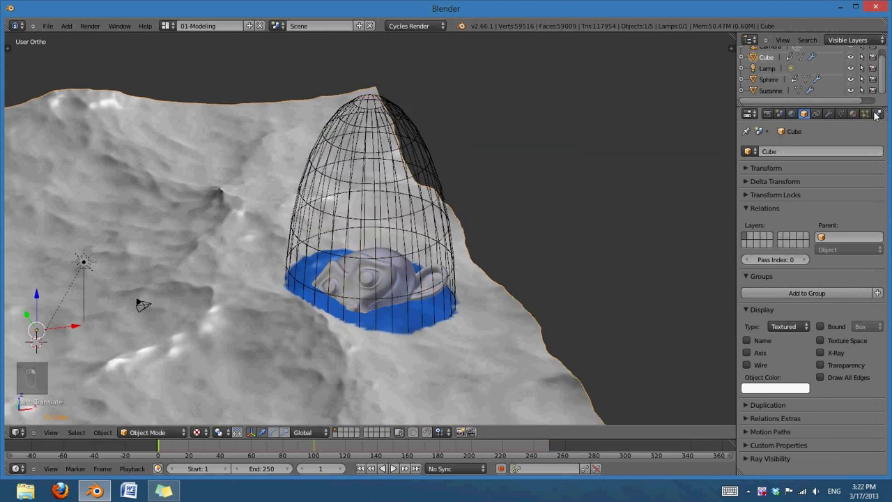
click(877, 114)
scroll(525, 362, down, 3)
middle_drag(525, 362, 525, 302)
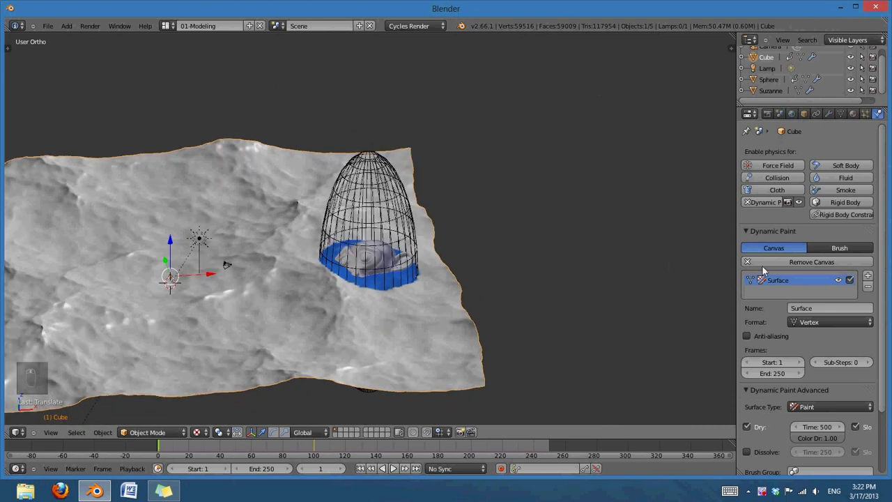
scroll(843, 310, down, 3)
click(806, 340)
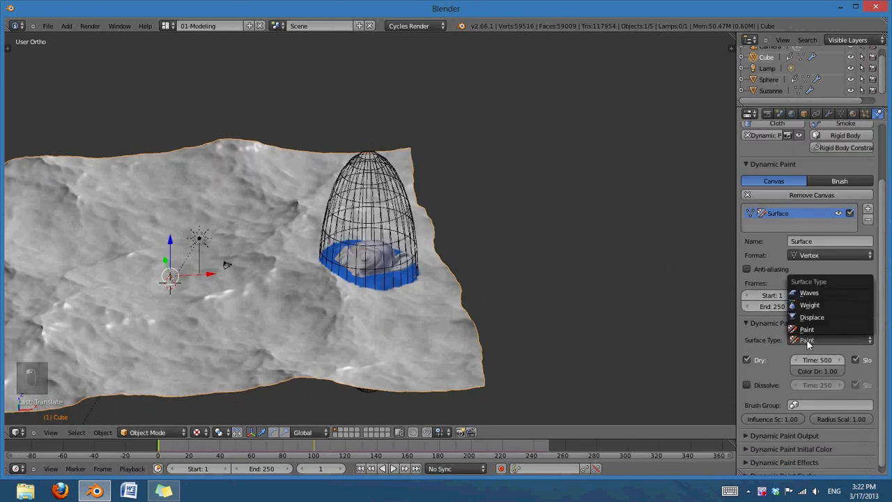
click(818, 307)
middle_drag(530, 267, 516, 253)
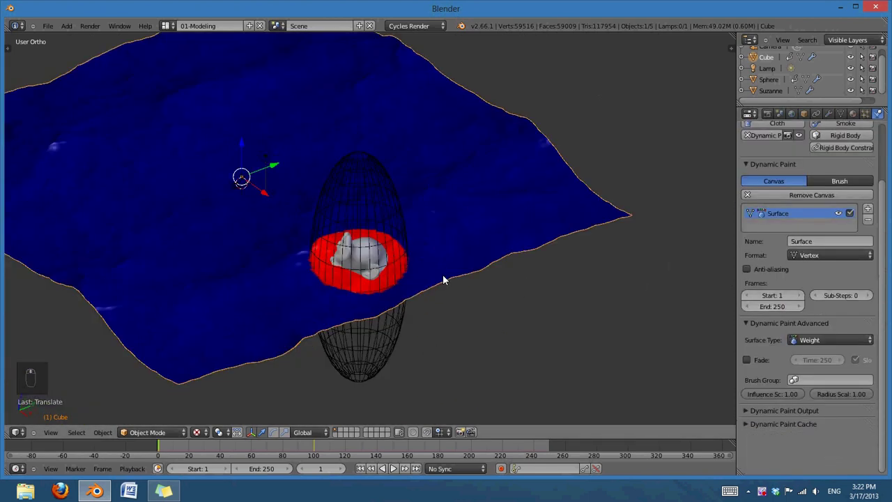
scroll(496, 241, up, 3)
middle_drag(407, 248, 530, 265)
Enable Fade with a time of 1 on the weight surface, play the animation to check it and return to frame 1
click(748, 359)
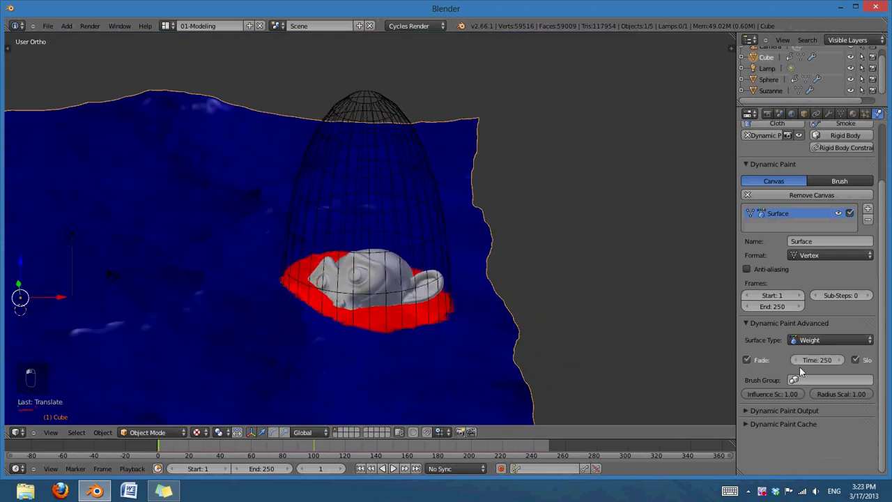
click(801, 362)
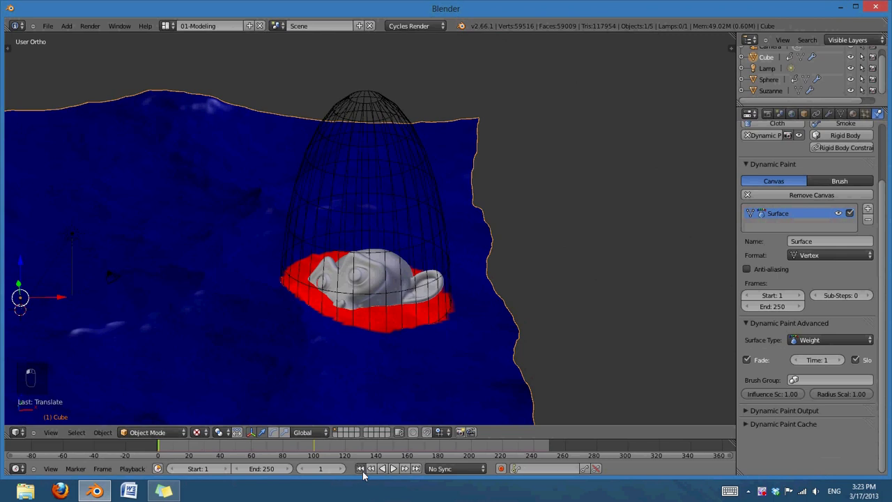
click(393, 469)
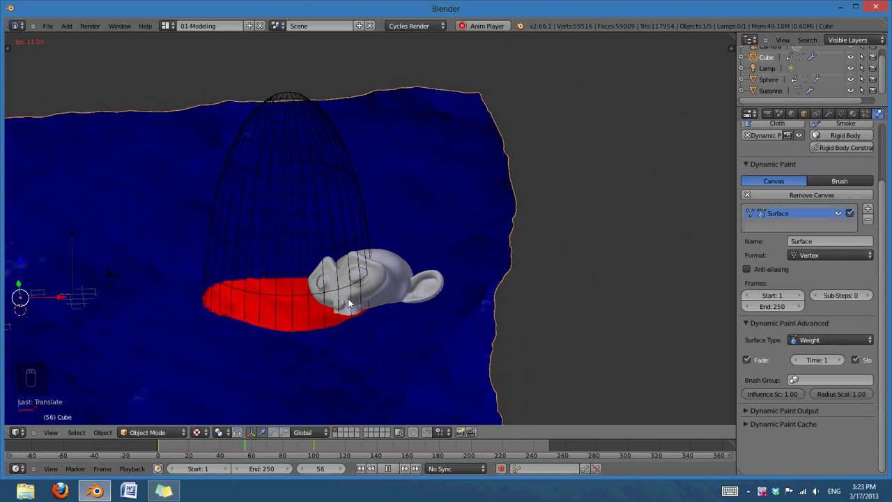
click(389, 469)
click(361, 469)
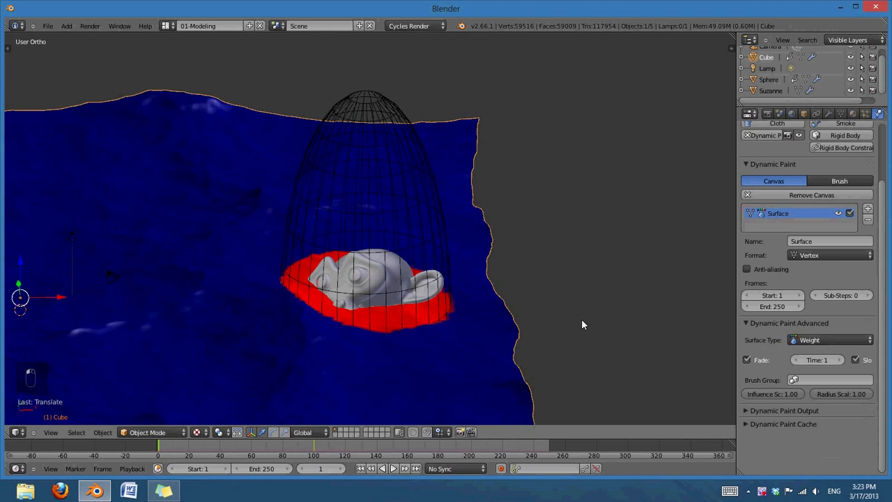
Create the dp_weight output vertex group for the ocean's Dynamic Paint surface and check it in the mesh's vertex groups
middle_drag(521, 325, 592, 315)
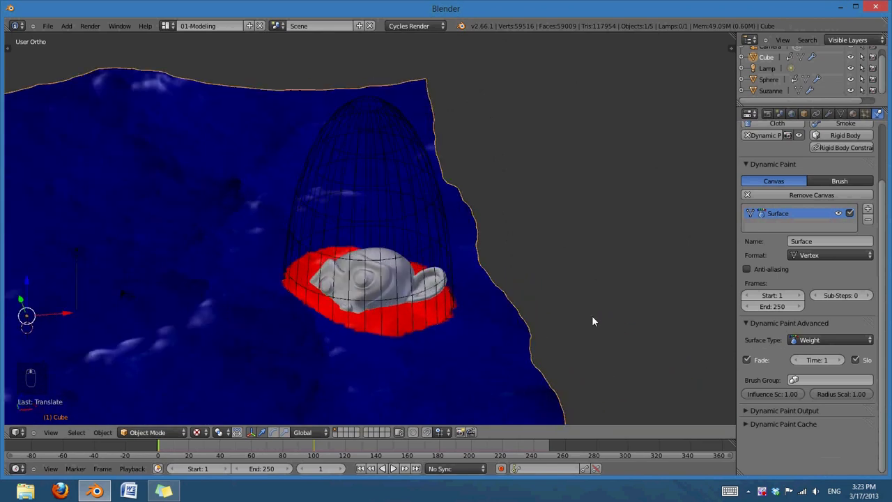
click(743, 409)
click(868, 432)
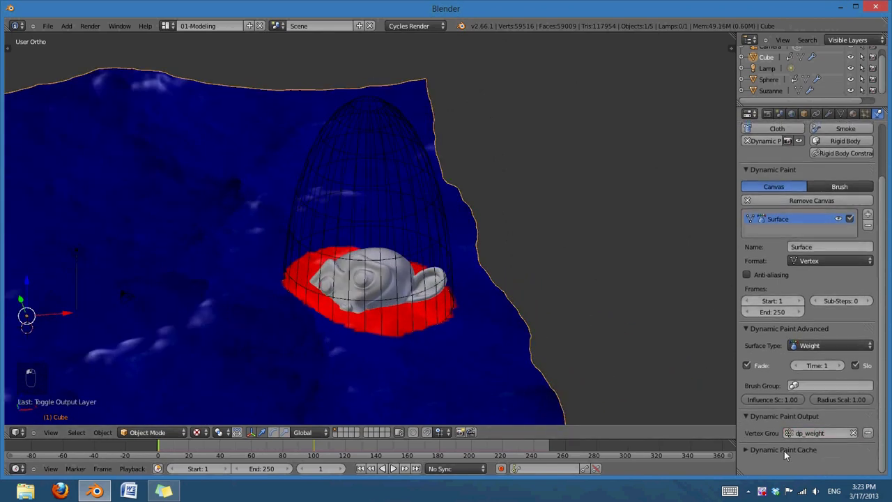
scroll(858, 439, up, 1)
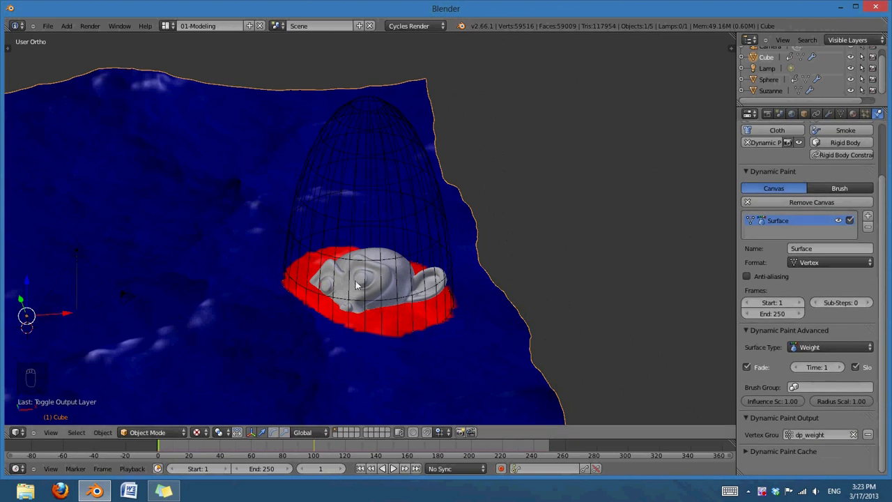
click(840, 113)
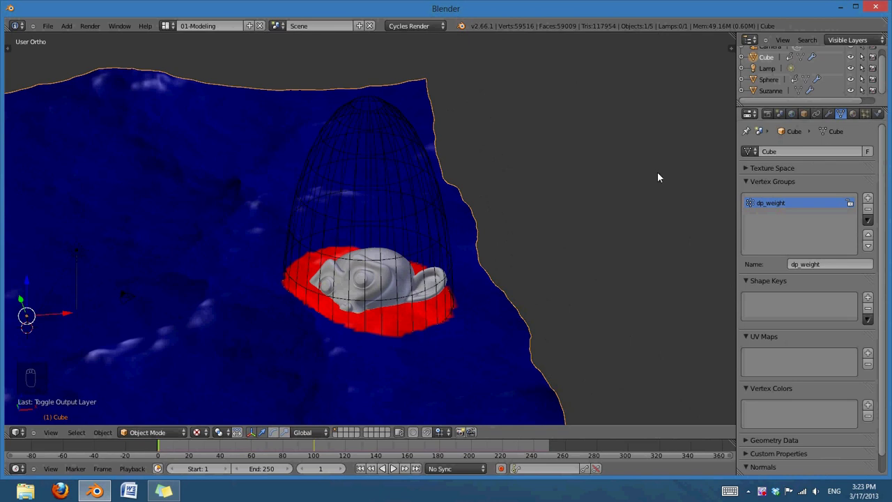
Add Copy Rotation and Copy Location constraints to the Suzanne head
right_click(378, 283)
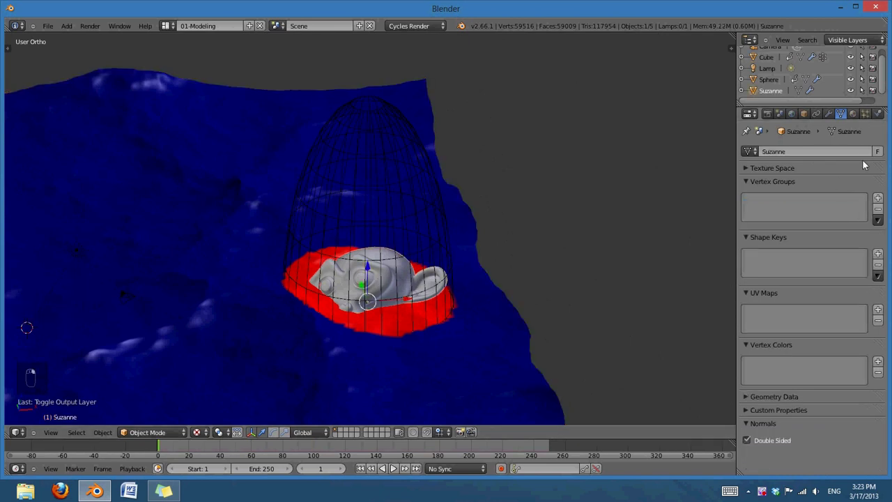
click(817, 114)
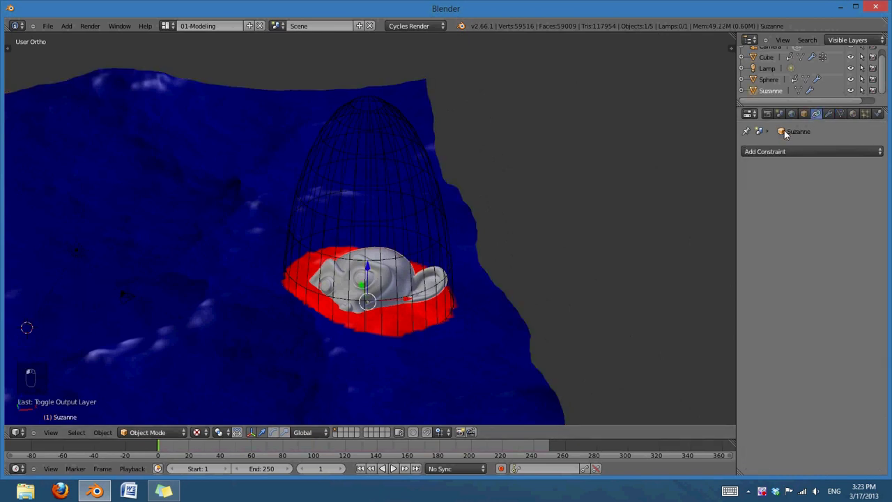
click(772, 152)
click(700, 186)
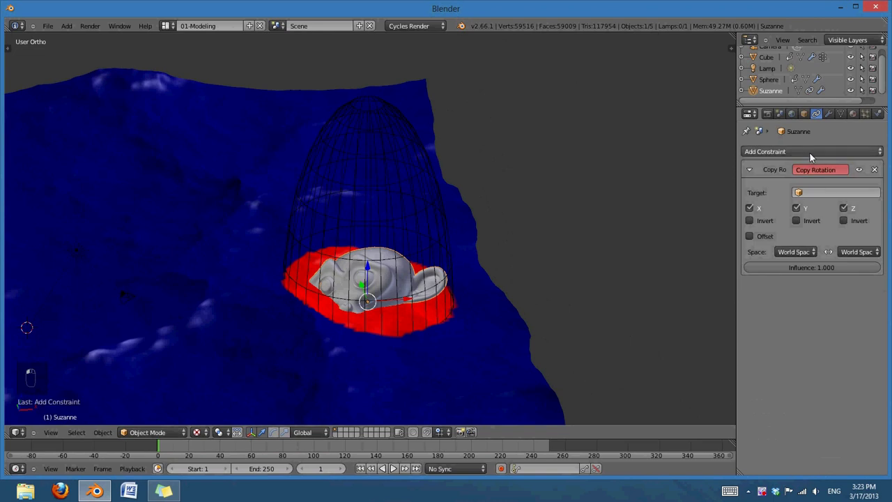
click(810, 152)
click(704, 176)
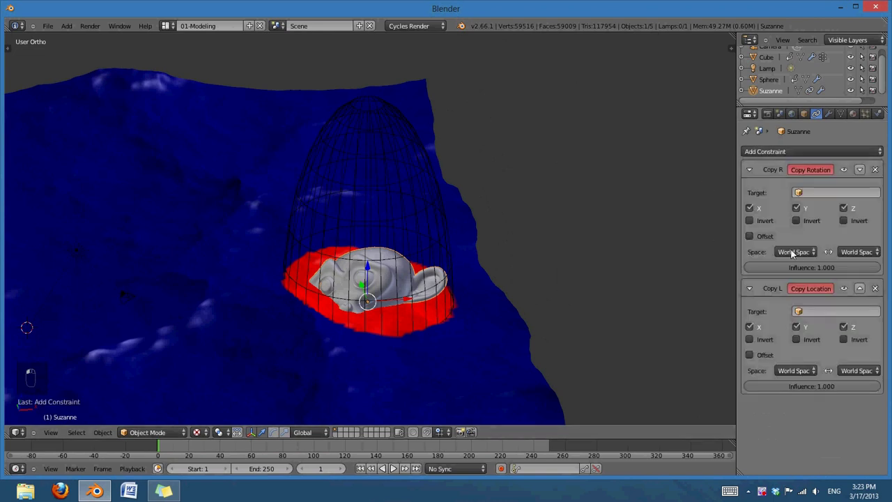
Set the ocean mesh Cube as the Copy Rotation target and rename that object to ocean
click(835, 194)
click(812, 220)
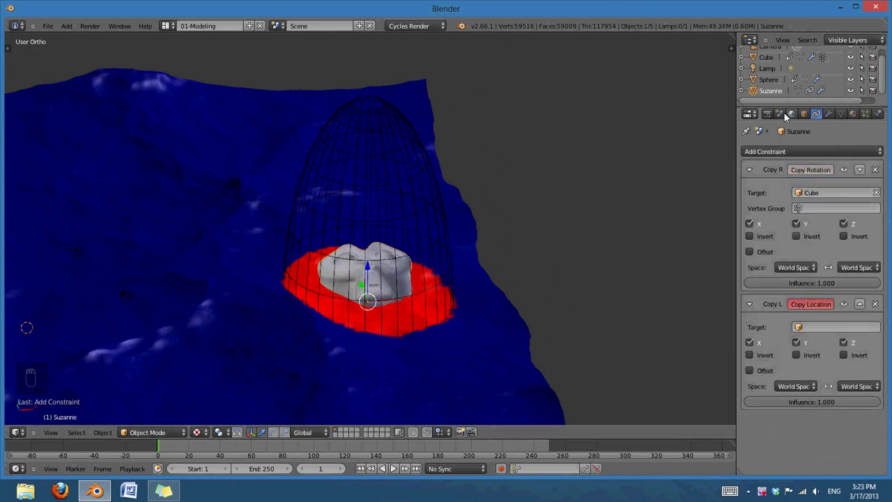
scroll(815, 87, up, 1)
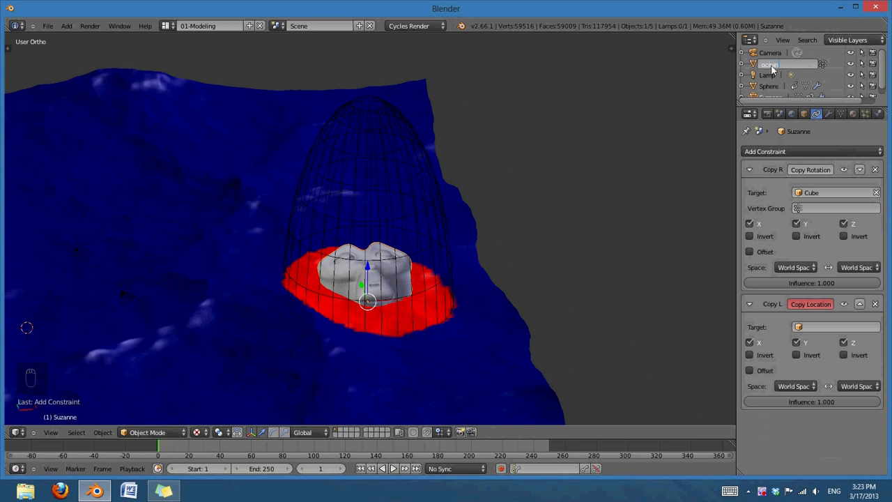
key(Return)
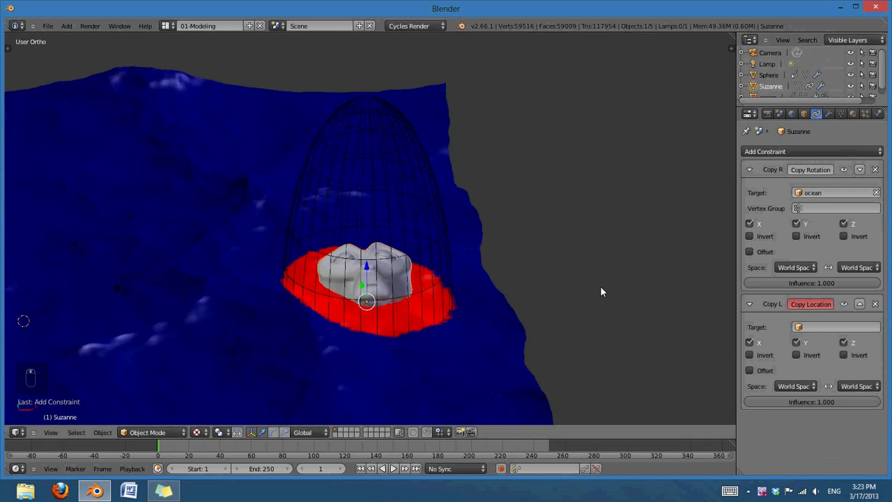
Set Copy Rotation's vertex group to dp_weight, and give Copy Location the target ocean with the same vertex group
click(825, 208)
click(813, 226)
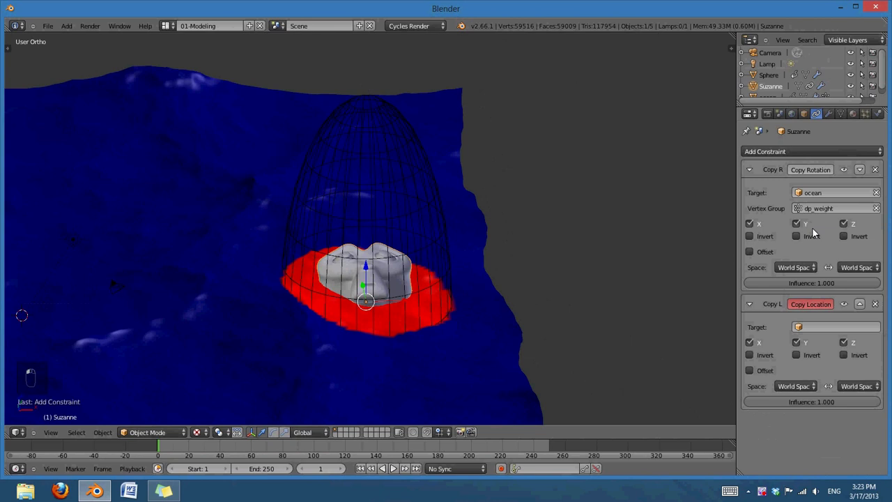
middle_drag(686, 282, 600, 249)
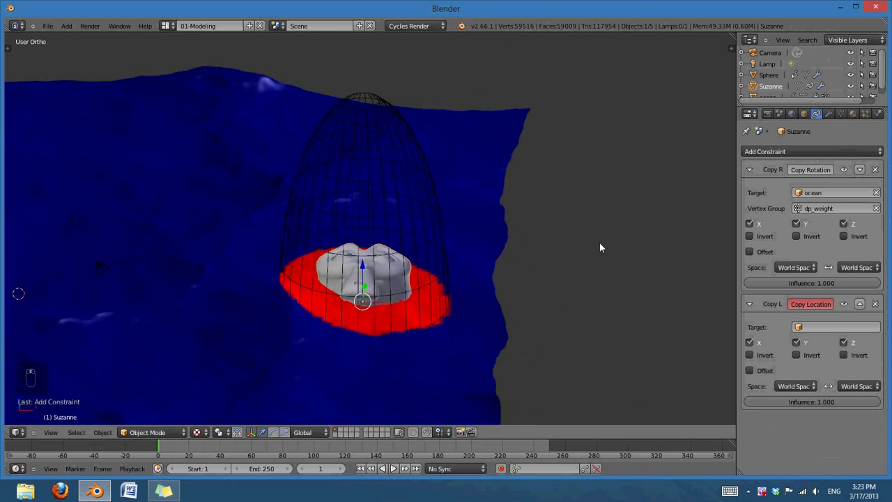
click(817, 327)
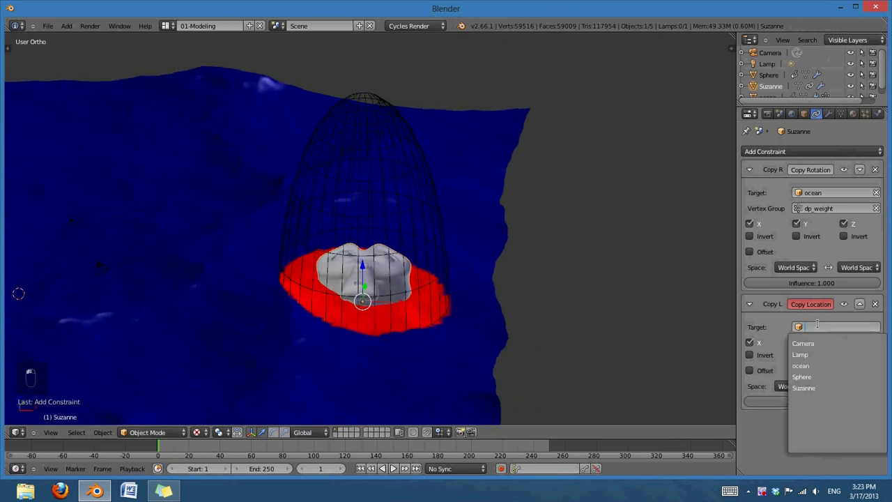
click(803, 366)
click(815, 343)
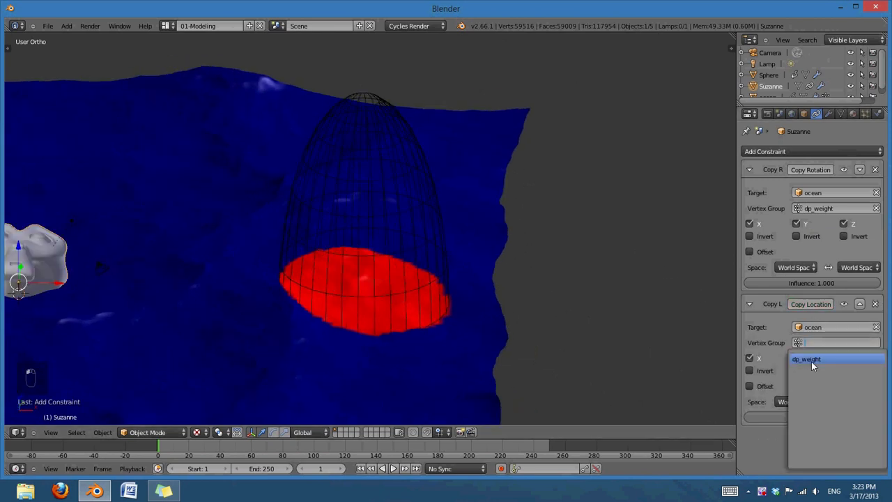
click(812, 365)
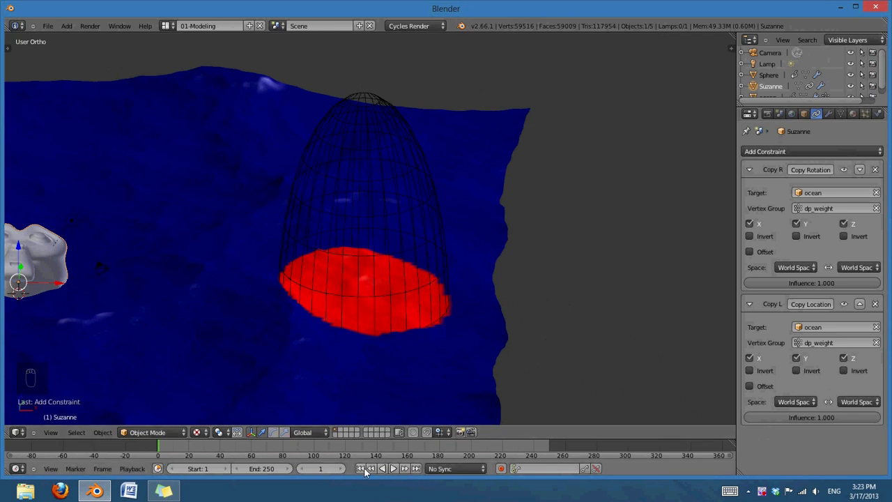
Play the animation from the first frame, check from several angles how Suzanne follows the ocean surface, and return to the start
click(361, 469)
middle_drag(488, 293, 397, 355)
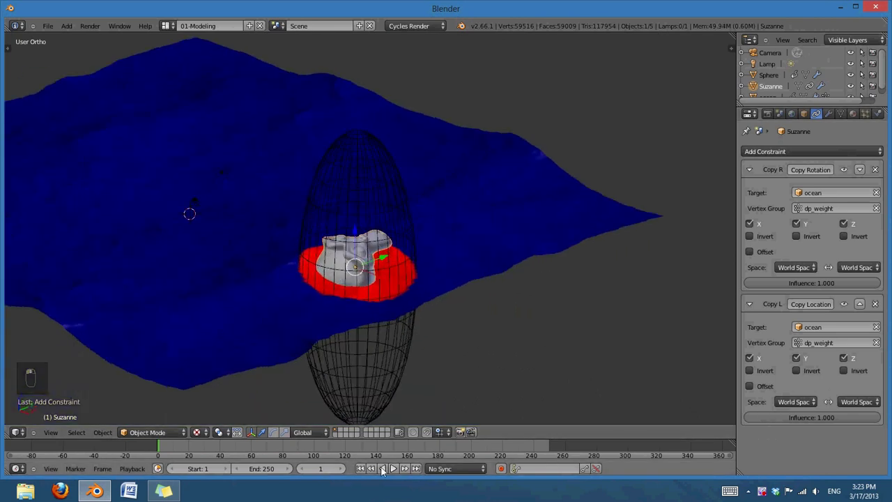
click(392, 468)
middle_drag(375, 389, 375, 434)
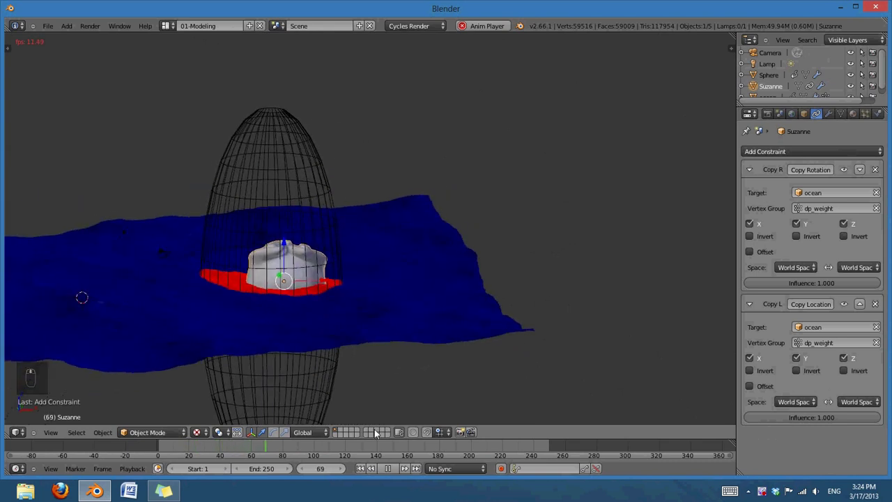
click(388, 468)
middle_drag(205, 330, 425, 347)
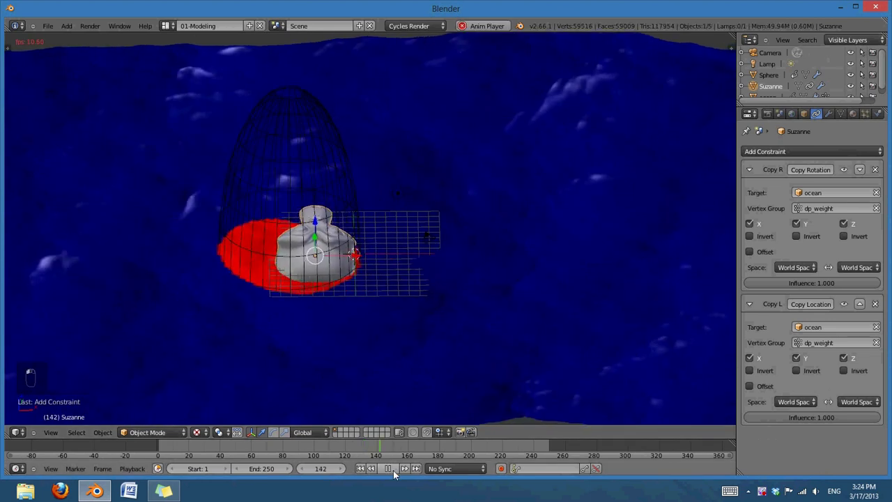
click(389, 469)
click(360, 468)
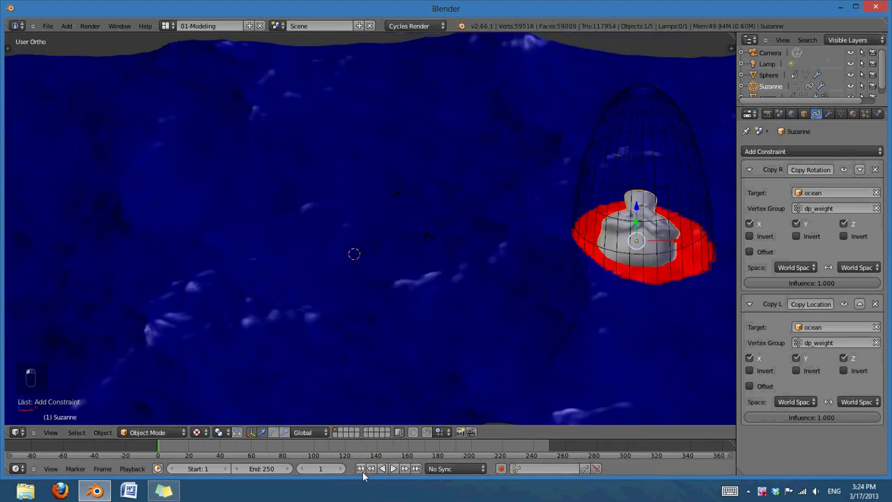
In Edit Mode, rotate Suzanne's whole mesh in the top view, and by about -59° in the right view
mouse_move(463, 317)
shift+middle_down()
mouse_move(534, 344)
mouse_move(470, 330)
shift+middle_up()
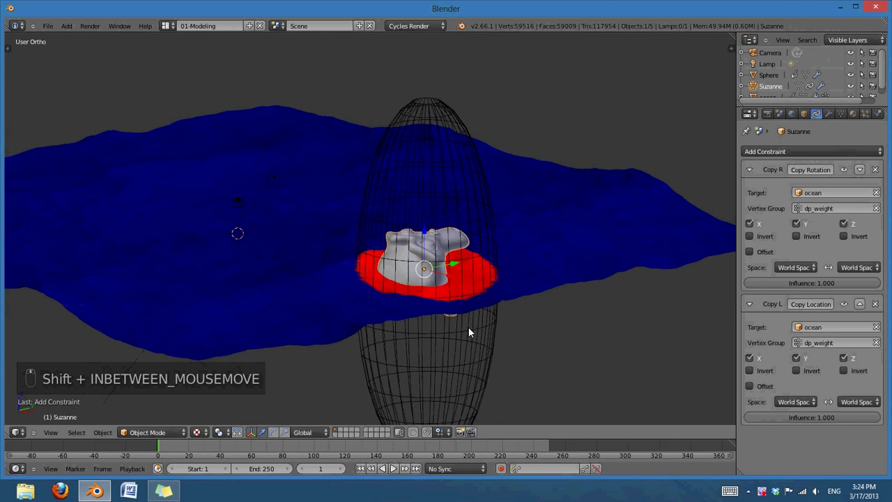
mouse_move(463, 278)
middle_down()
mouse_move(430, 267)
mouse_move(398, 289)
mouse_move(466, 273)
mouse_move(444, 272)
mouse_move(479, 283)
middle_up()
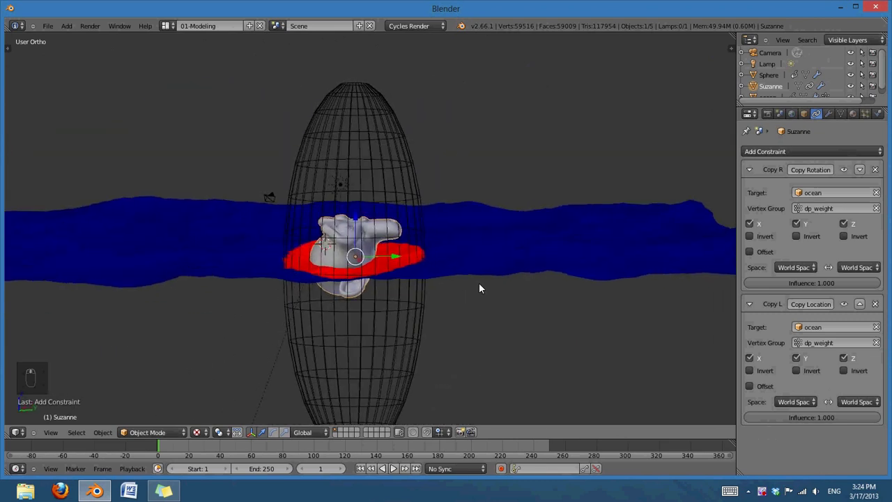
scroll(479, 282, up, 2)
key(Tab)
key(KP_1)
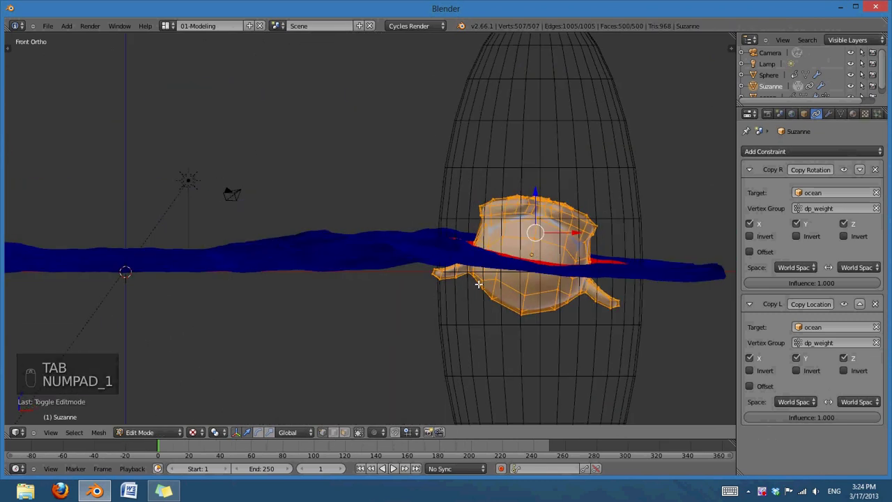
key(KP_7)
scroll(479, 284, down, 3)
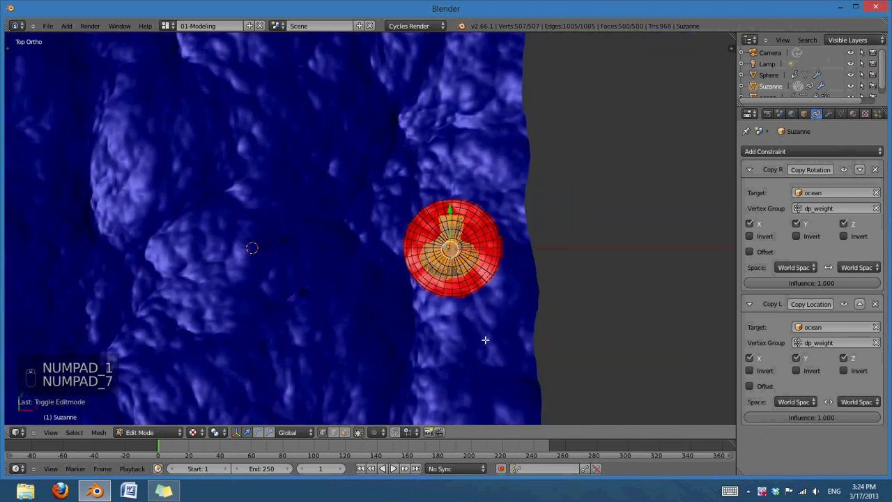
key(r)
click(421, 173)
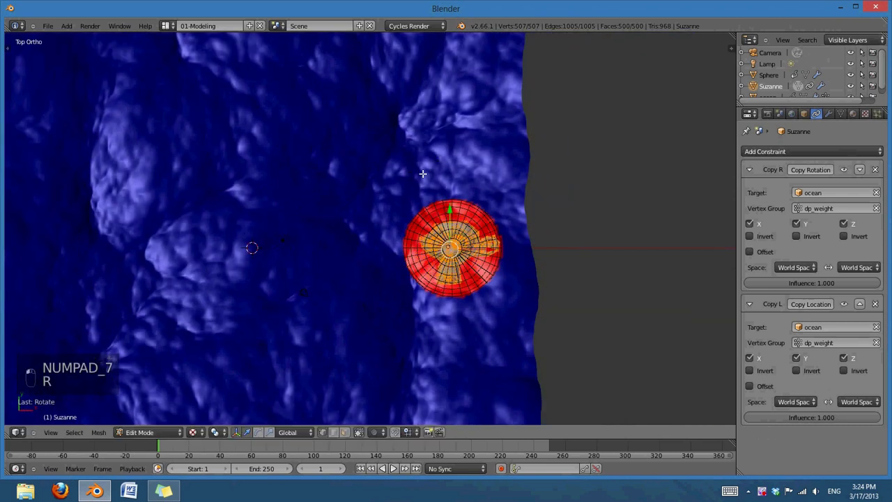
key(KP_3)
key(r)
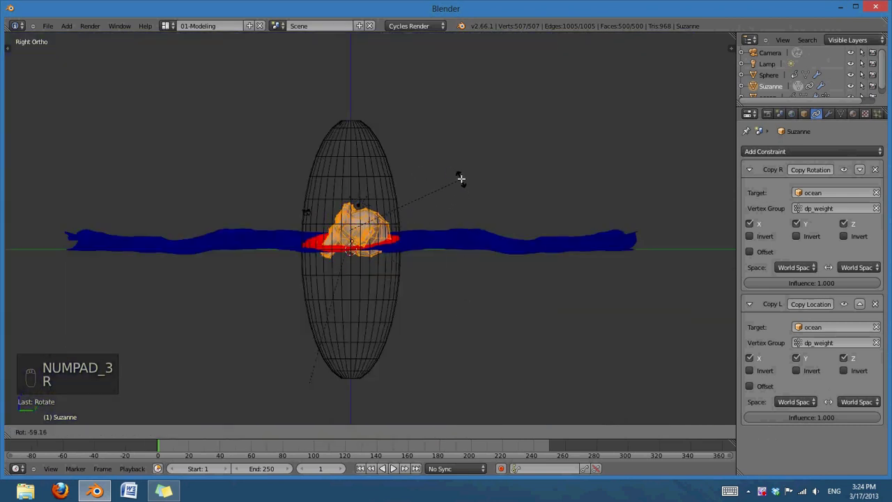
click(455, 172)
From the front view, lower Suzanne's mesh about 1.1 units along Z and return to Object Mode
key(KP_1)
key(r)
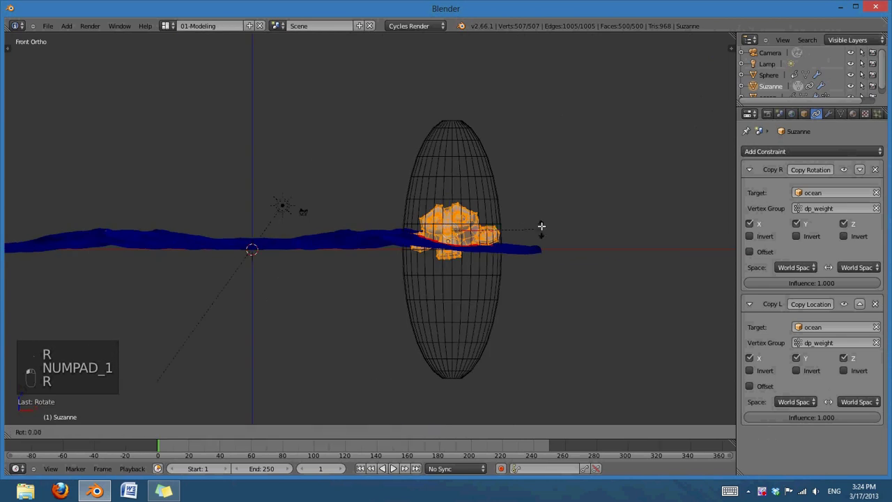
key(g)
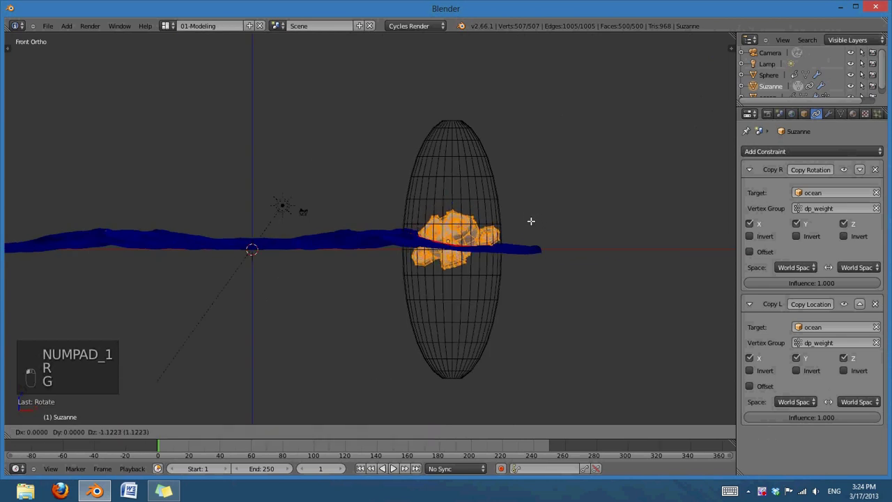
click(531, 221)
key(Tab)
Play the animation to check how the reoriented Suzanne head floats on the waves, and stop it
middle_drag(519, 264, 372, 455)
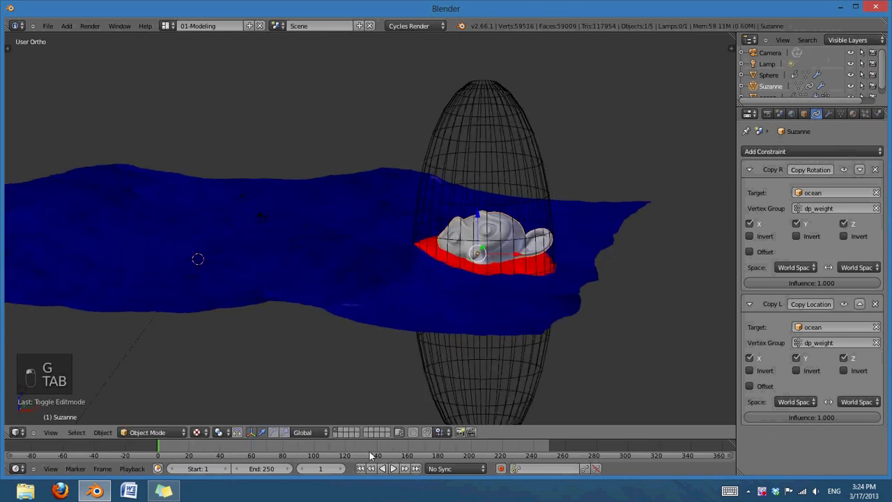
click(394, 469)
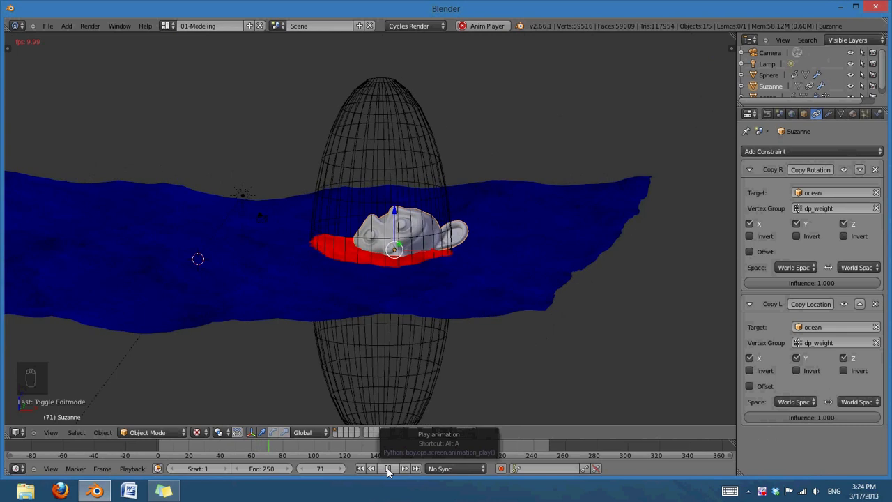
click(388, 469)
middle_drag(422, 238, 427, 213)
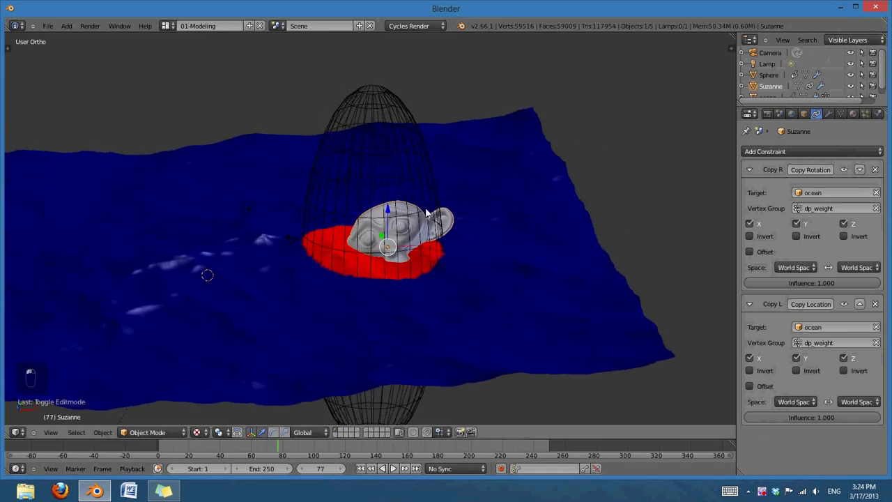
Hide the wireframe Sphere around the Suzanne head in the viewport
right_click(378, 103)
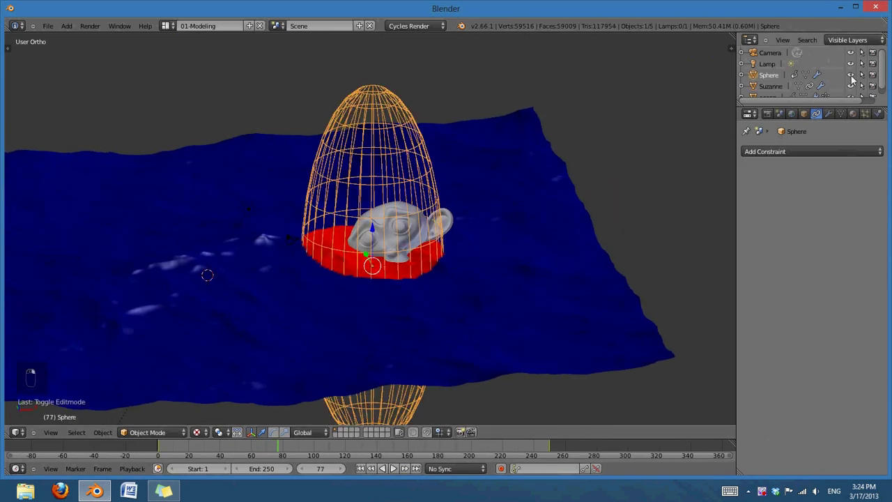
click(850, 74)
scroll(499, 258, down, 3)
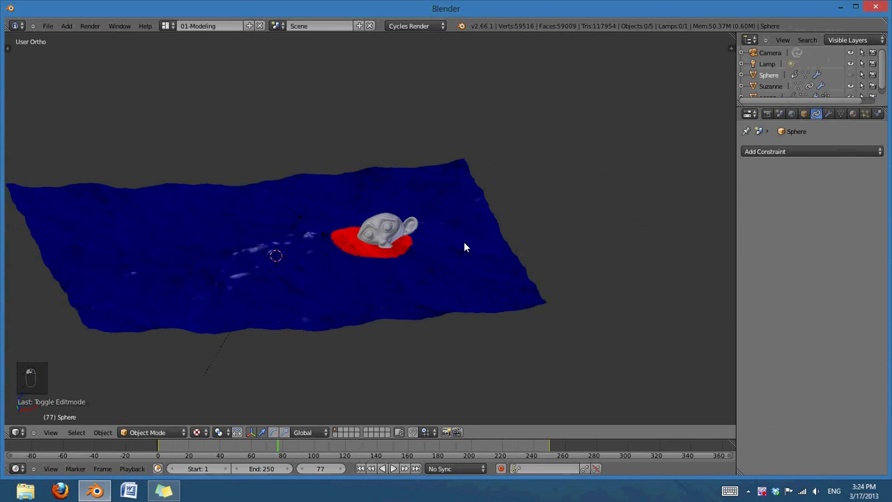
Select the ocean, switch to perspective view, and add a second surface to its Dynamic Paint canvas
middle_drag(465, 247, 568, 251)
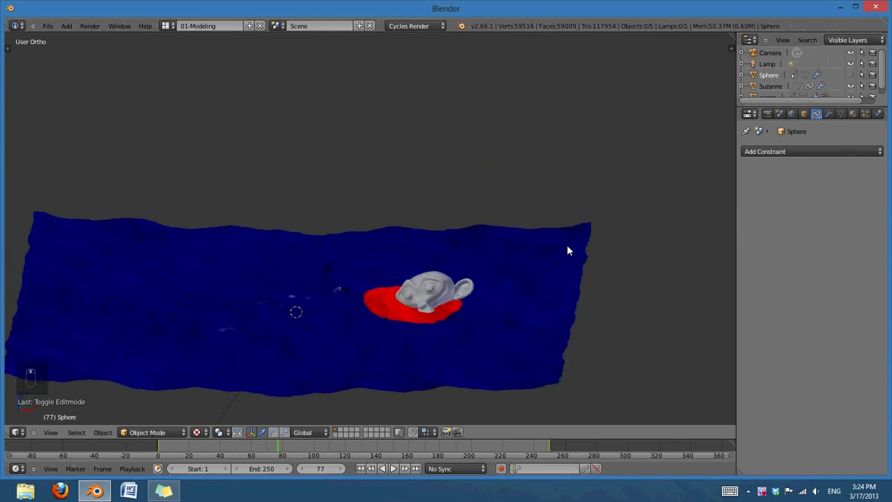
right_click(568, 251)
key(KP_5)
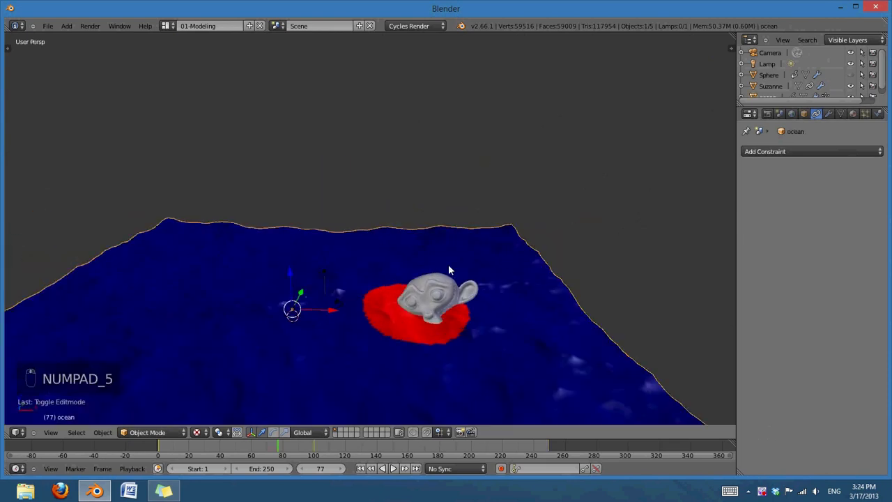
scroll(452, 269, up, 1)
click(880, 114)
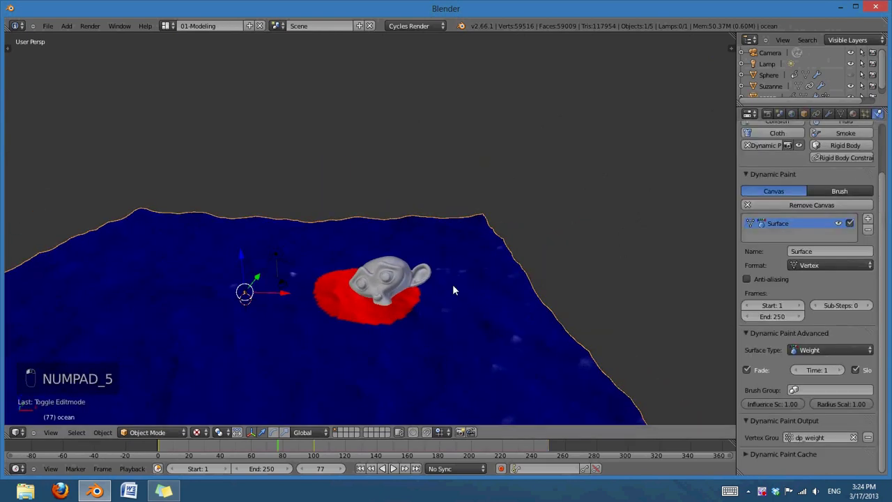
click(868, 221)
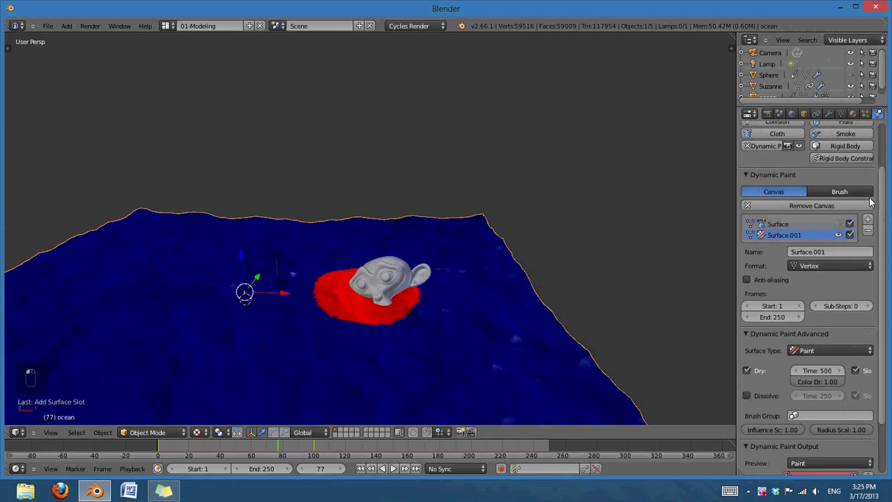
Compare the viewport previews of the two Dynamic Paint surfaces and leave the Surface.001 paint preview displayed
click(839, 236)
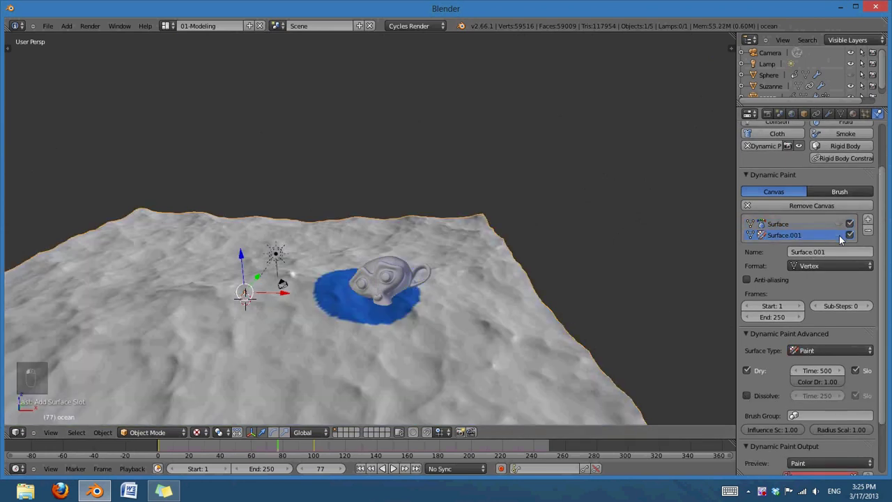
click(840, 236)
click(839, 235)
middle_drag(428, 346, 462, 350)
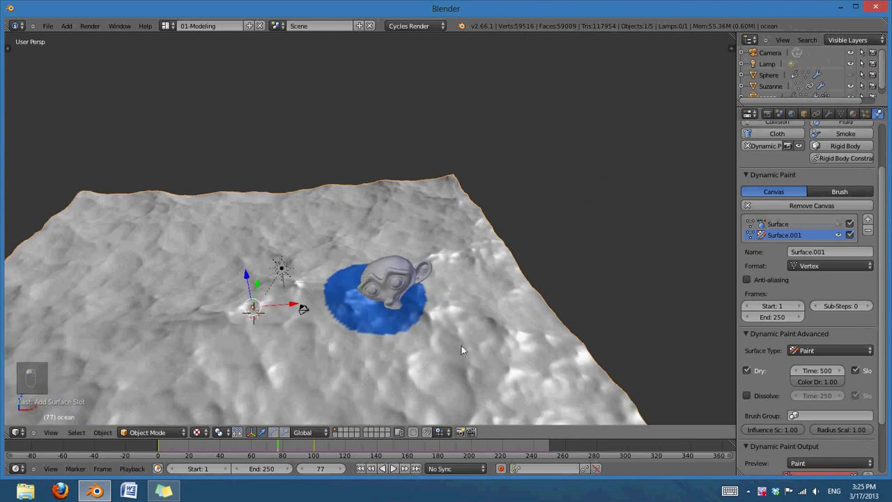
middle_drag(550, 339, 488, 324)
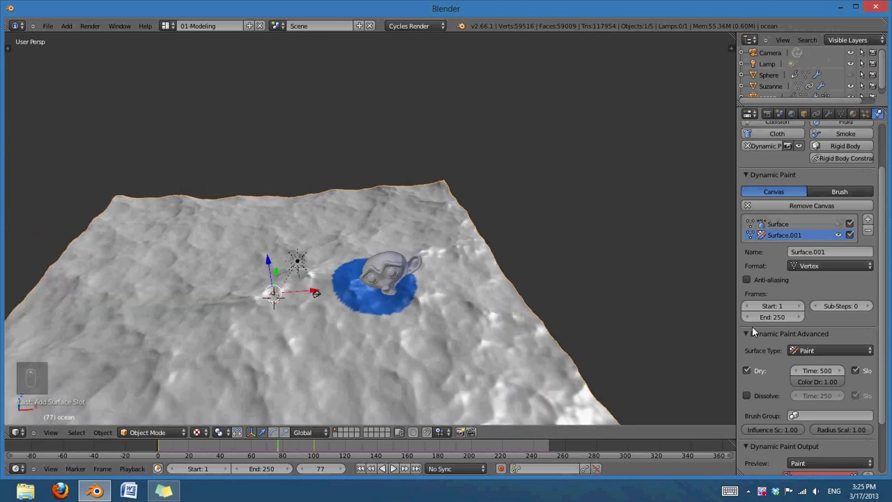
click(838, 224)
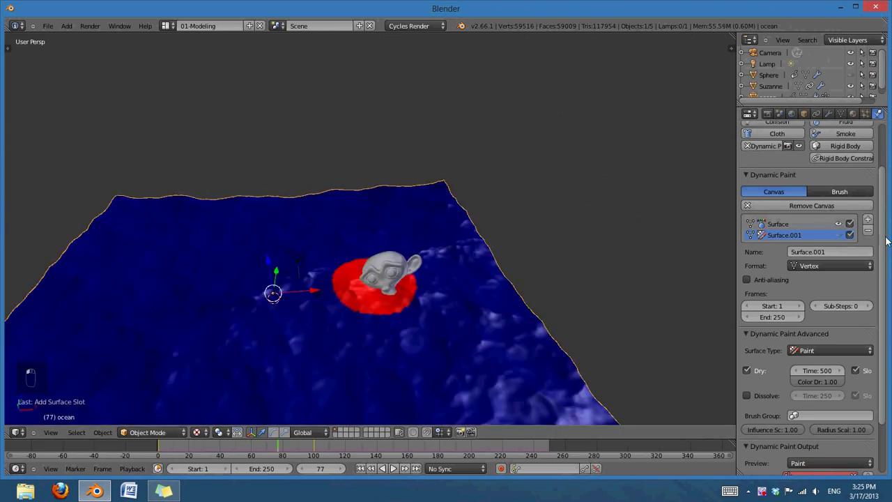
click(839, 235)
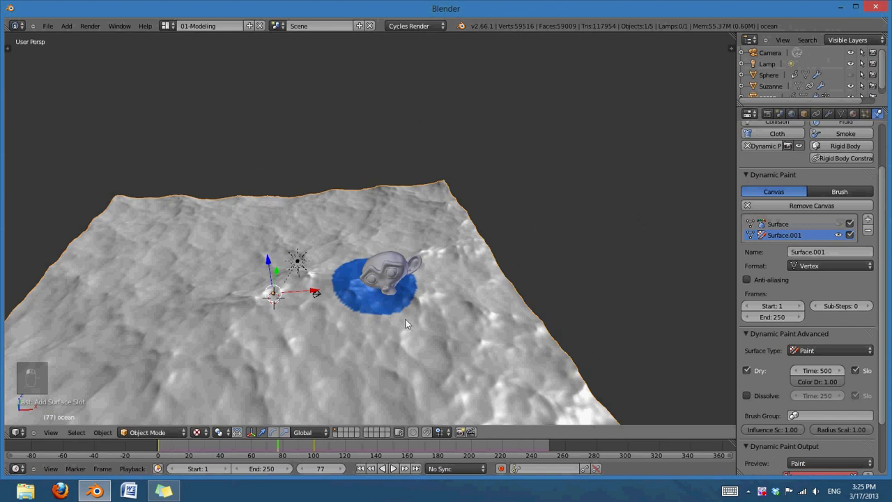
middle_drag(439, 343, 436, 324)
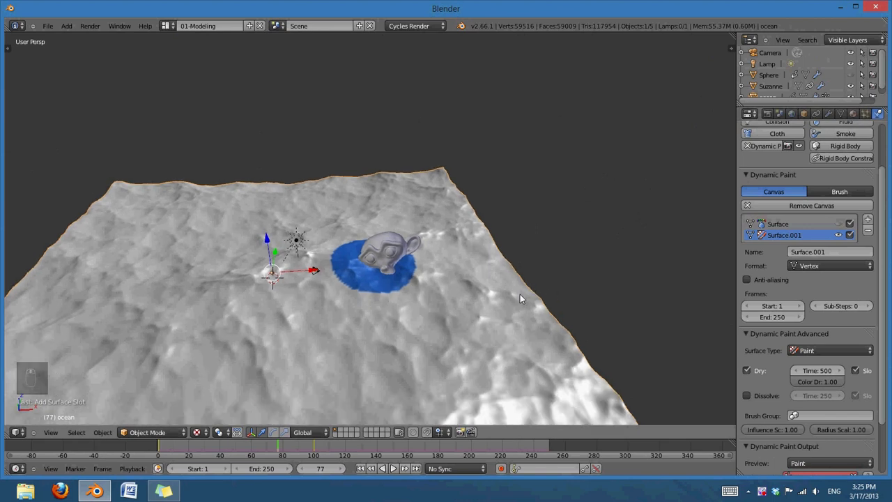
Enable Dynamic Paint physics on Suzanne and add it as a brush
scroll(488, 288, up, 2)
right_click(385, 269)
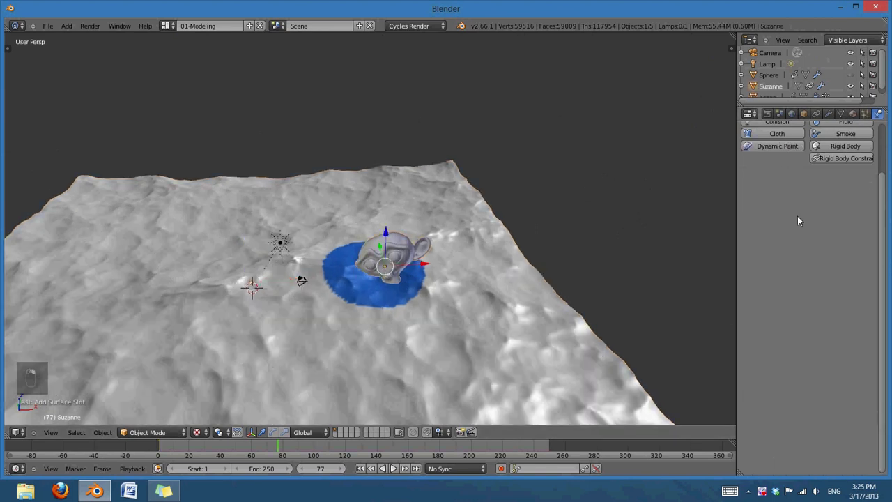
scroll(799, 221, up, 2)
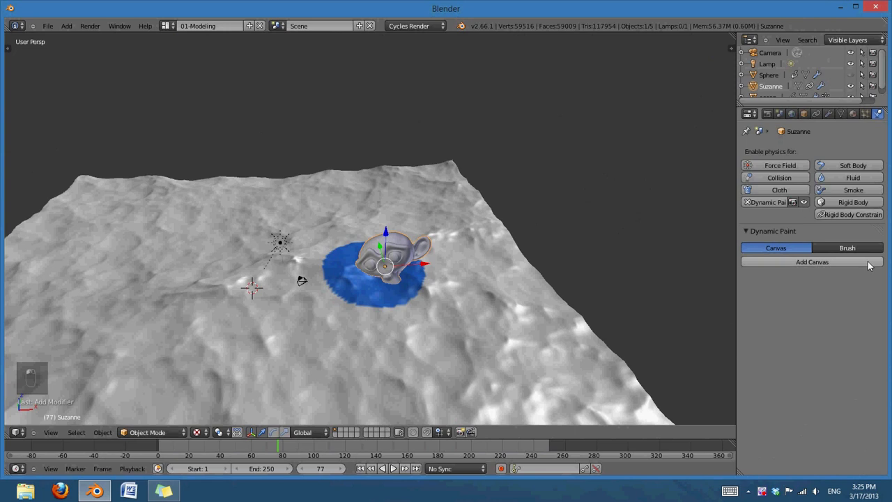
click(845, 248)
click(829, 265)
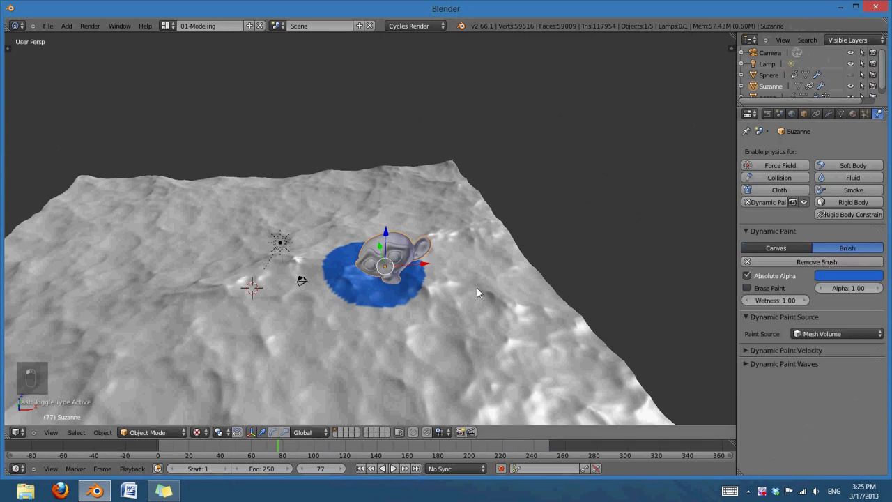
Put Suzanne in a new object group named Paint
mouse_move(478, 293)
middle_down()
mouse_move(454, 288)
mouse_move(530, 311)
mouse_move(488, 308)
middle_up()
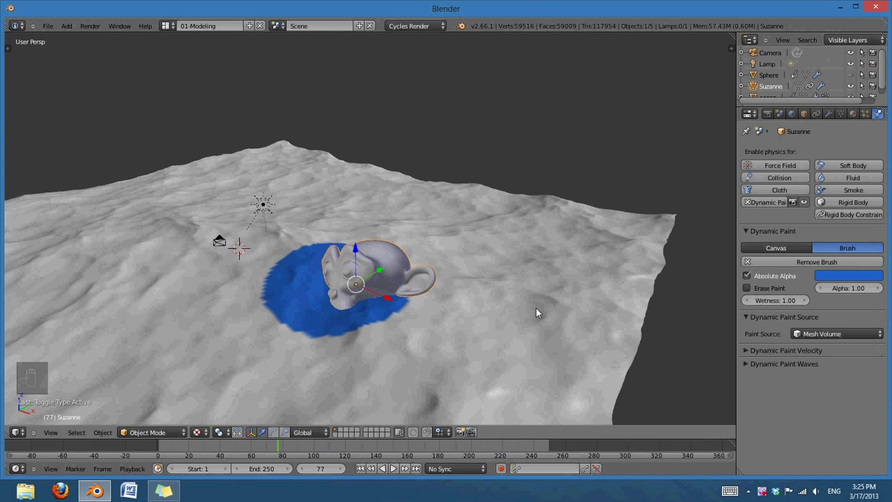
click(805, 115)
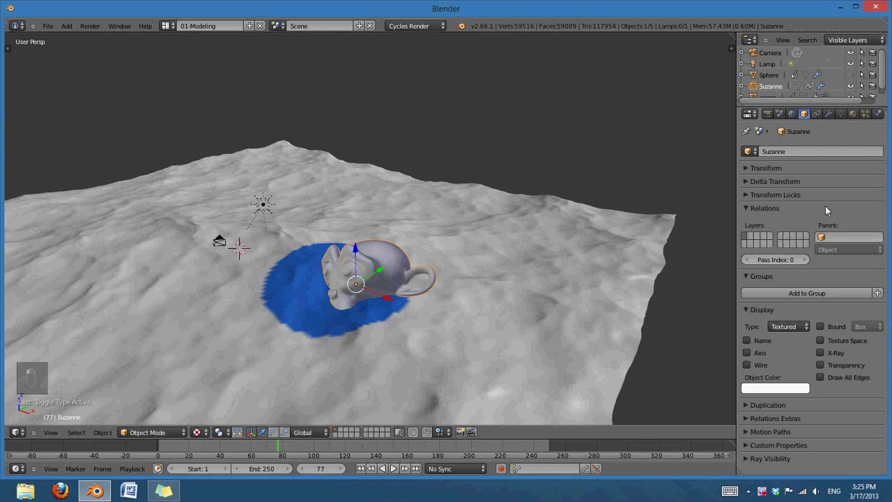
middle_drag(491, 295, 537, 293)
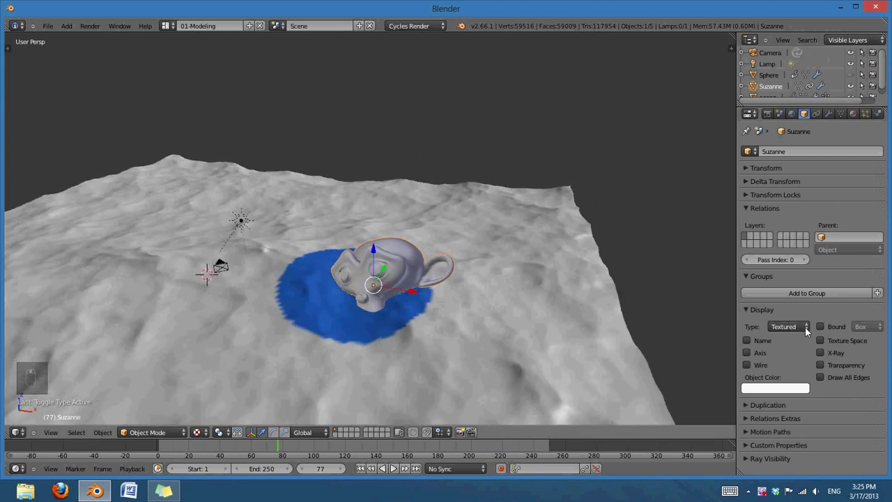
click(880, 295)
click(802, 312)
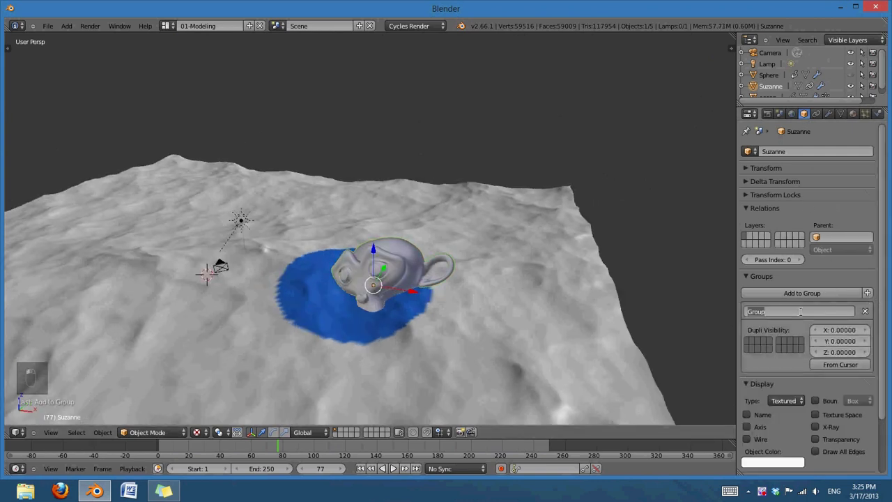
text(Paint)
key(Return)
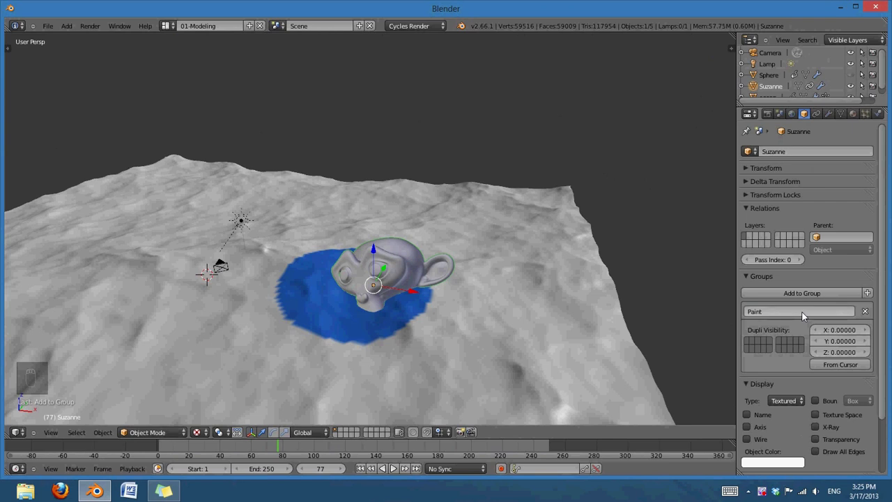
Put the Sphere in a new object group named Weight
click(781, 75)
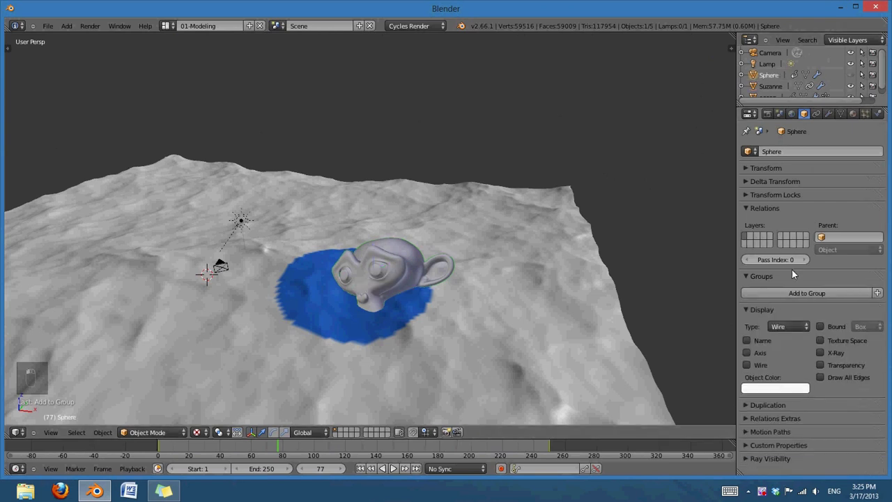
click(868, 293)
click(809, 312)
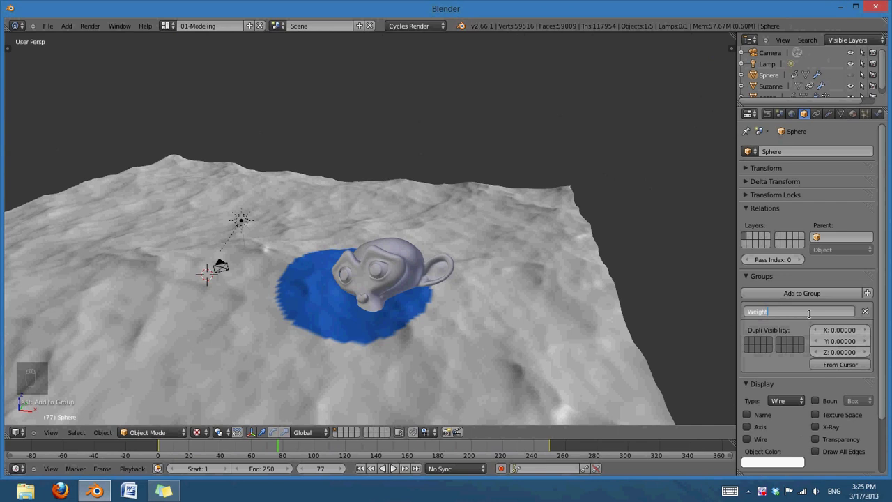
text(Weight)
key(Return)
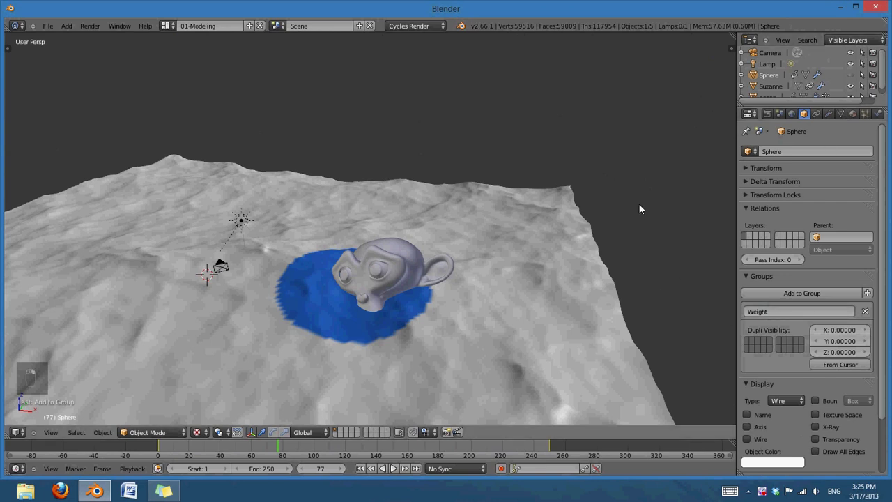
Select the ocean, preview the weight surface of its Dynamic Paint canvas, and assign Weight as that surface's brush group
right_click(465, 255)
click(879, 114)
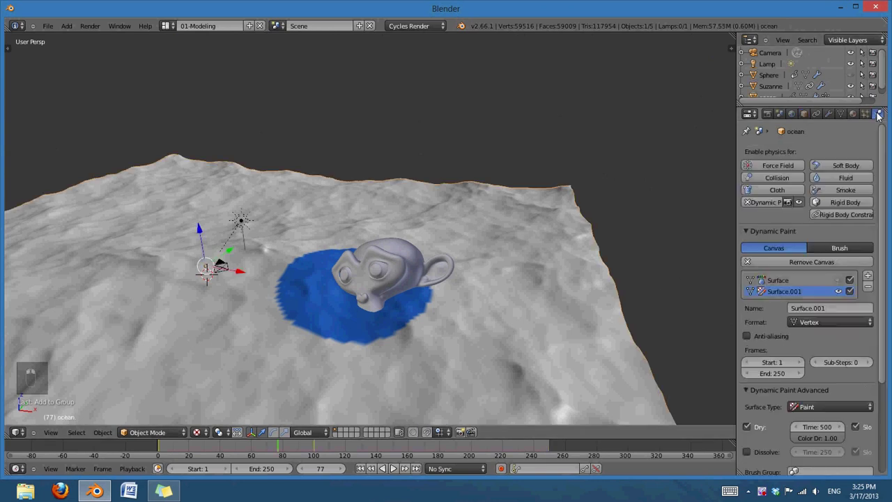
click(776, 281)
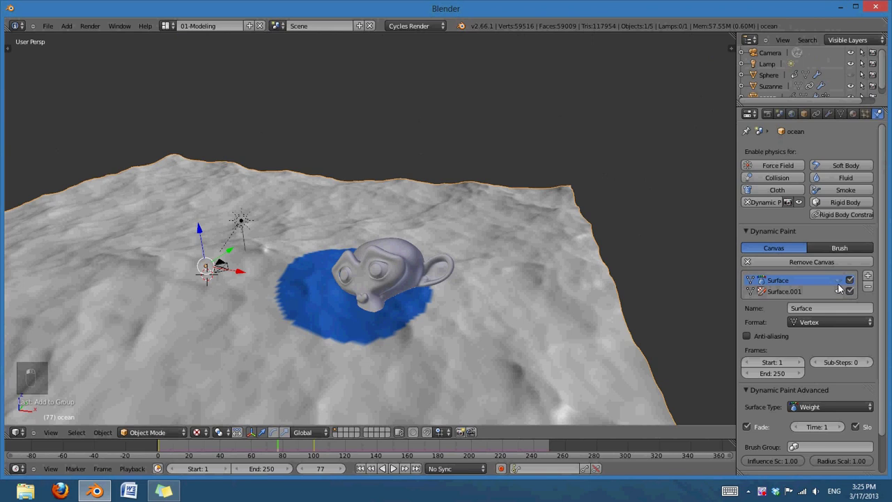
scroll(761, 345, down, 2)
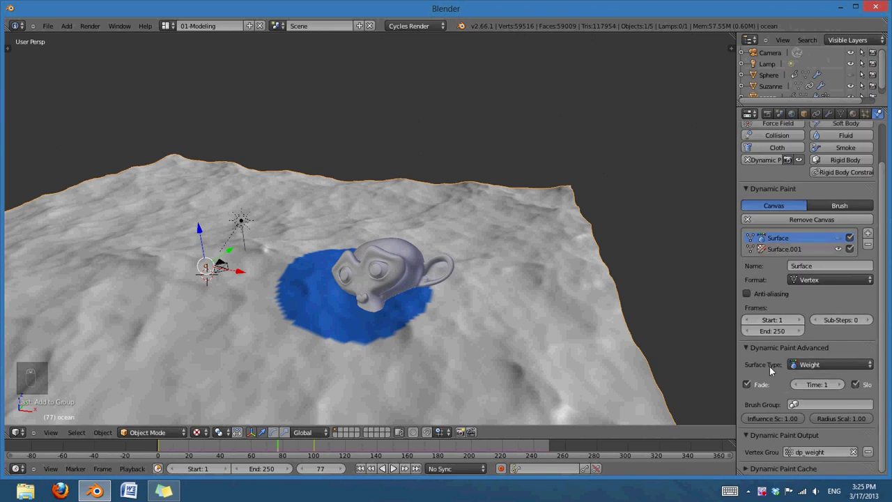
click(838, 238)
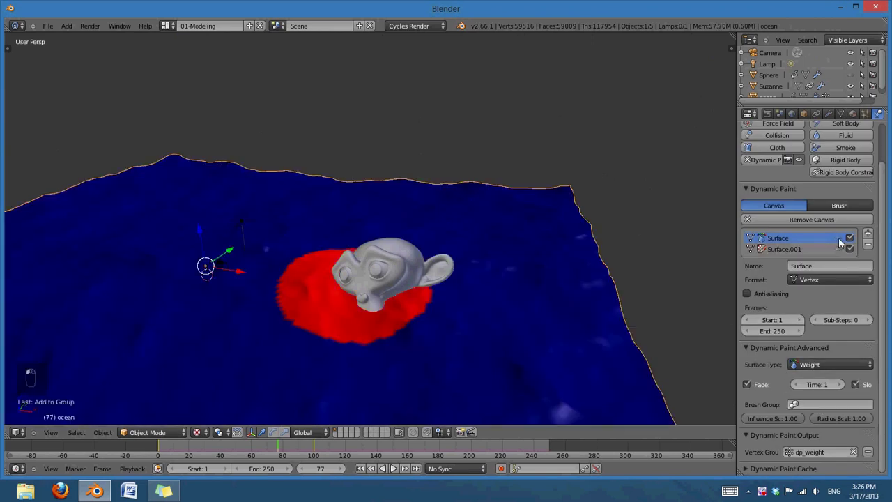
click(823, 404)
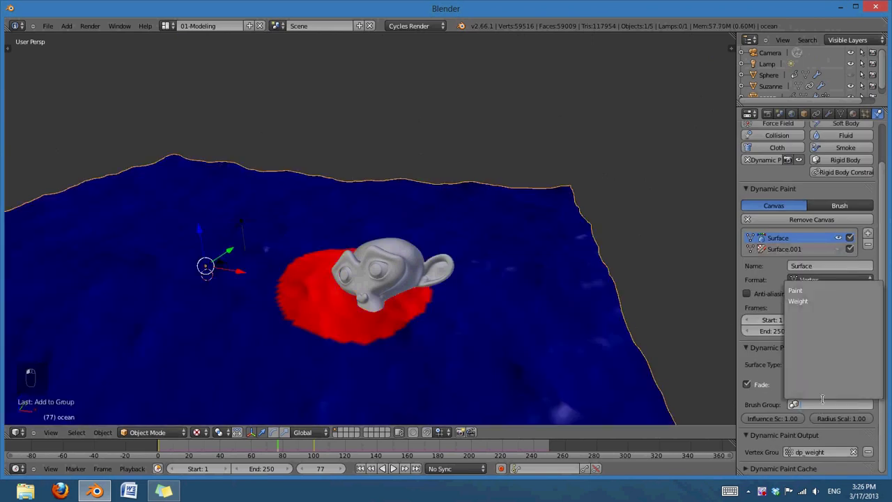
click(809, 301)
middle_drag(372, 325, 384, 360)
middle_drag(511, 331, 584, 328)
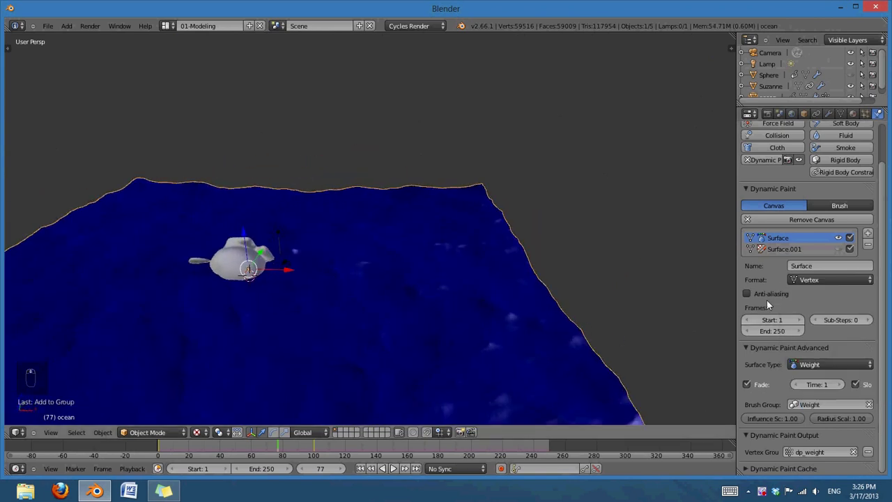
Assign Paint as the brush group of Surface.001
click(789, 251)
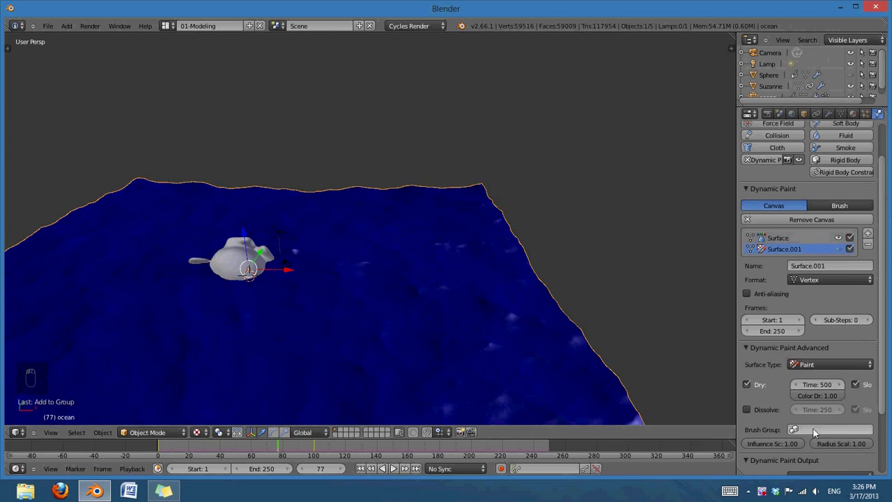
click(814, 432)
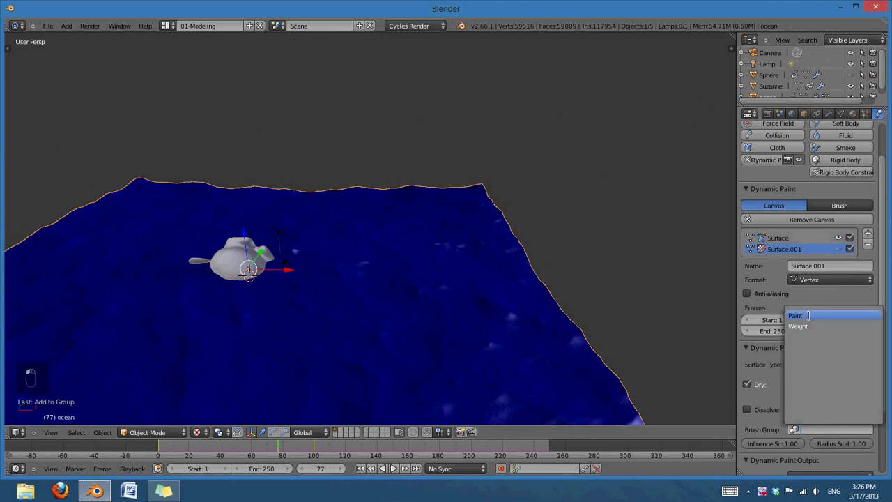
click(816, 315)
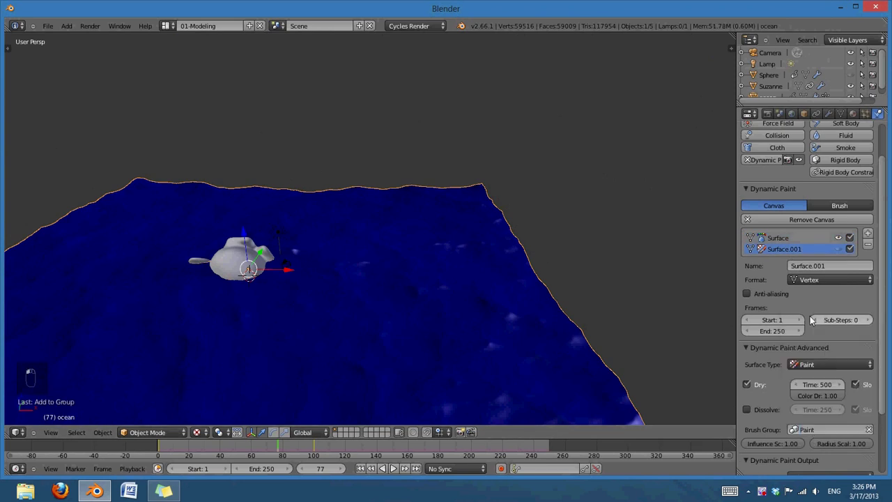
click(824, 239)
click(802, 249)
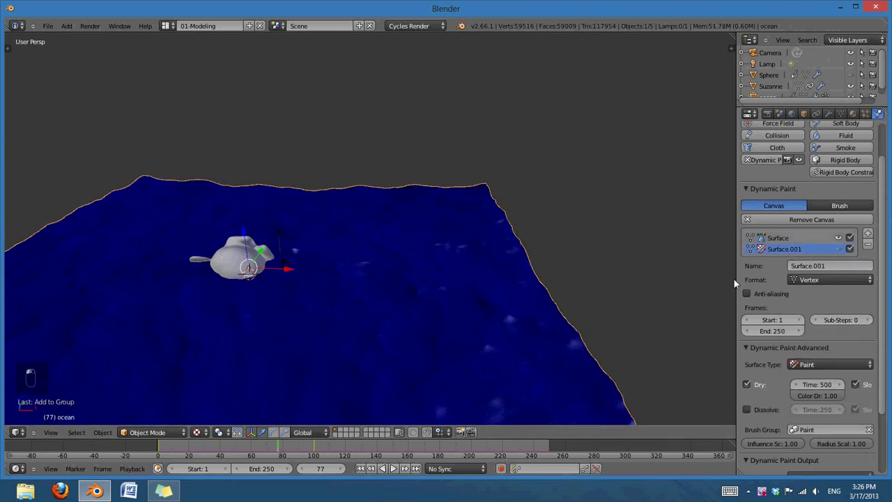
Return to the first frame and display the Surface.001 paint preview in the viewport
click(362, 468)
scroll(764, 224, down, 3)
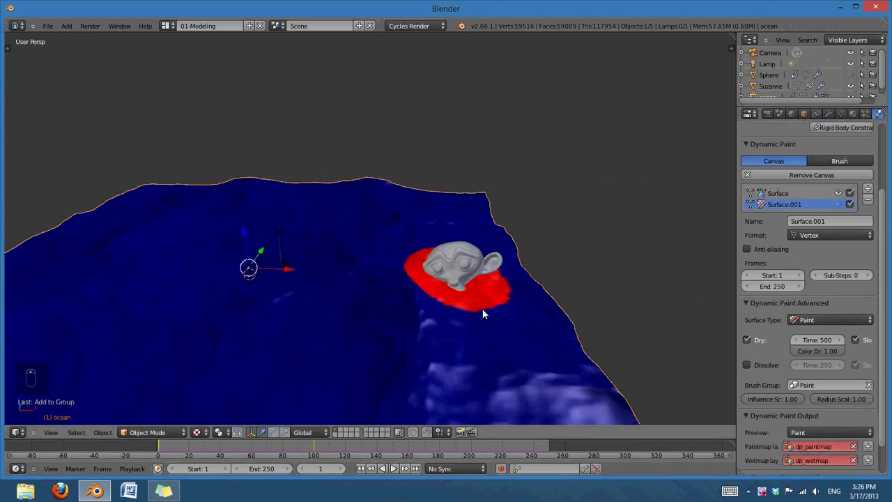
middle_drag(484, 314, 830, 221)
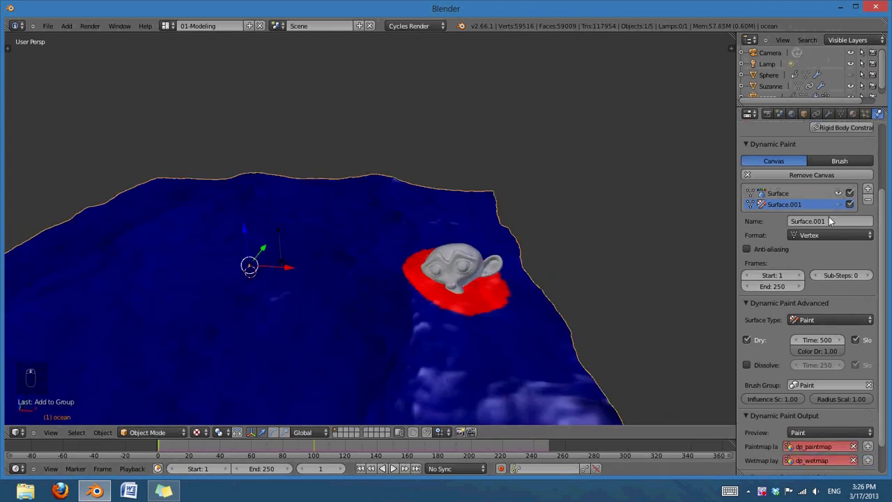
click(838, 204)
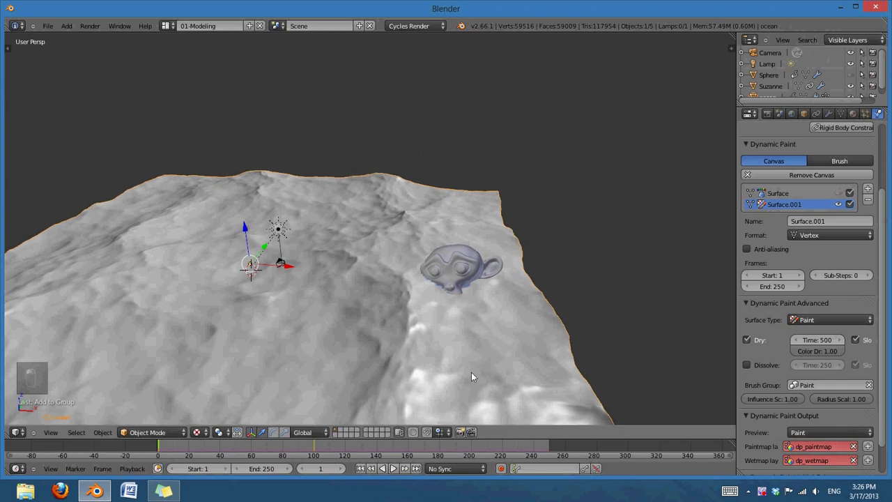
Play the animation to examine the paint trail behind Suzanne, and return to the first frame
click(394, 469)
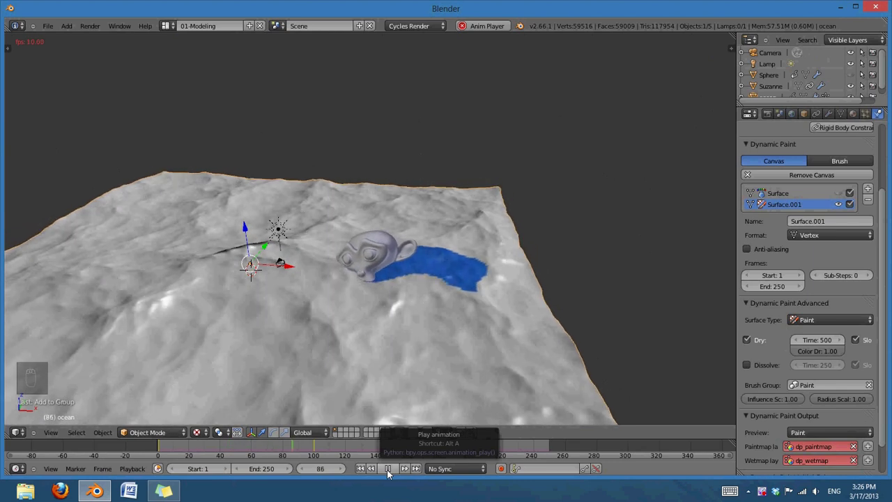
key(alt+a)
mouse_move(397, 387)
middle_down()
mouse_move(453, 359)
mouse_move(467, 405)
mouse_move(362, 344)
mouse_move(369, 327)
mouse_move(520, 317)
middle_up()
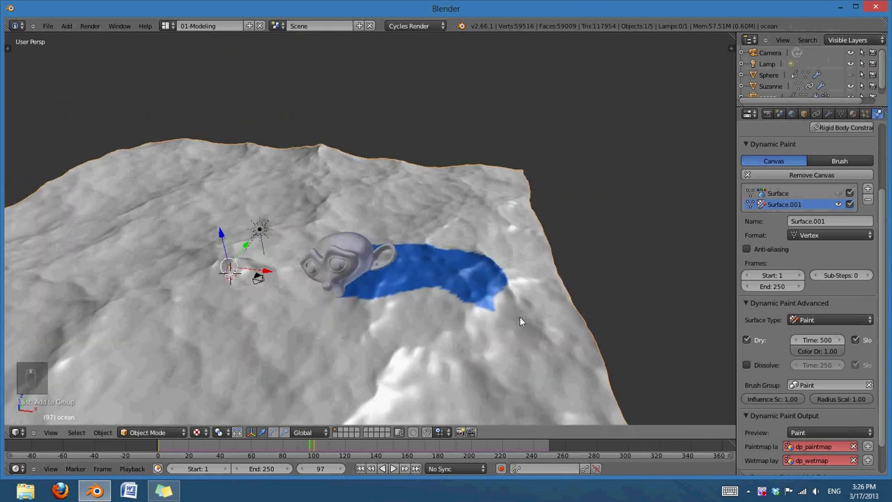
click(362, 469)
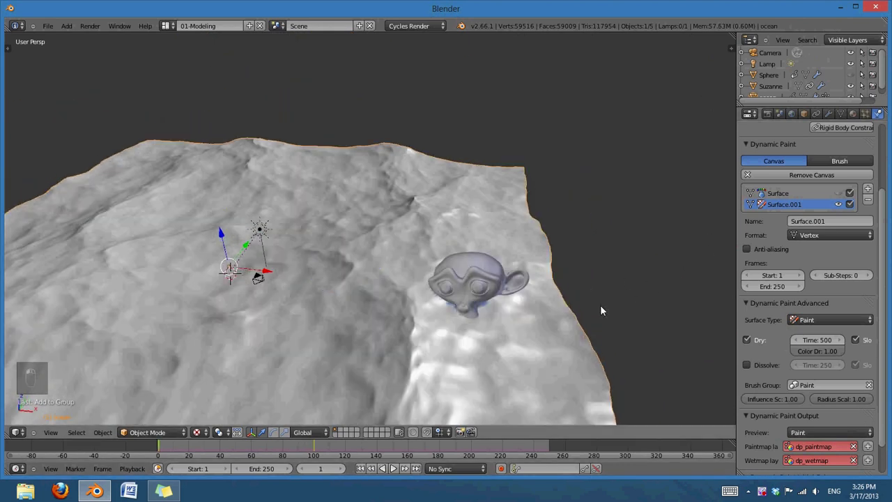
Enable anti-aliasing for Surface.001
middle_drag(600, 304, 566, 302)
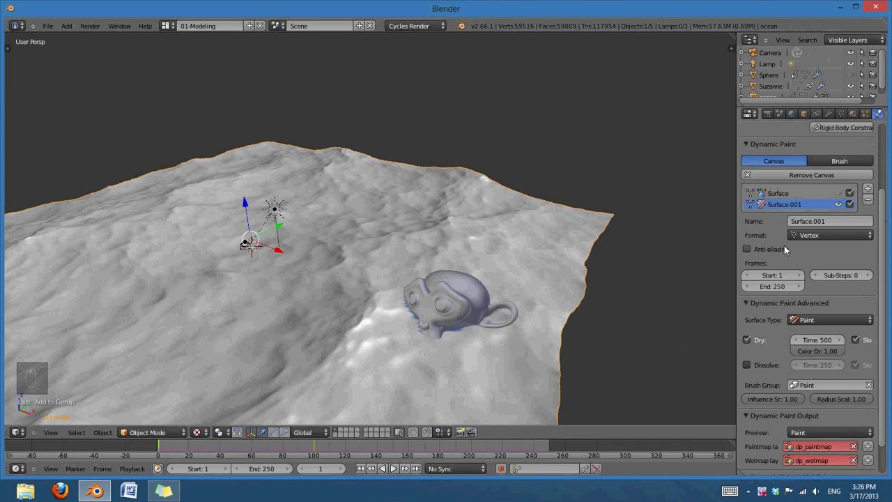
click(748, 249)
middle_drag(516, 378, 470, 350)
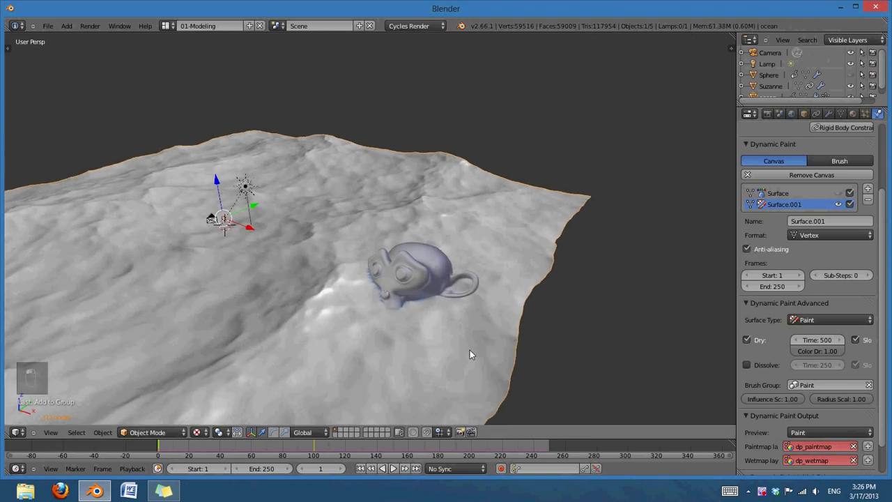
scroll(475, 356, up, 3)
Examine the ocean mesh in wireframe display and restore the shaded view
key(z)
key(z)
key(z)
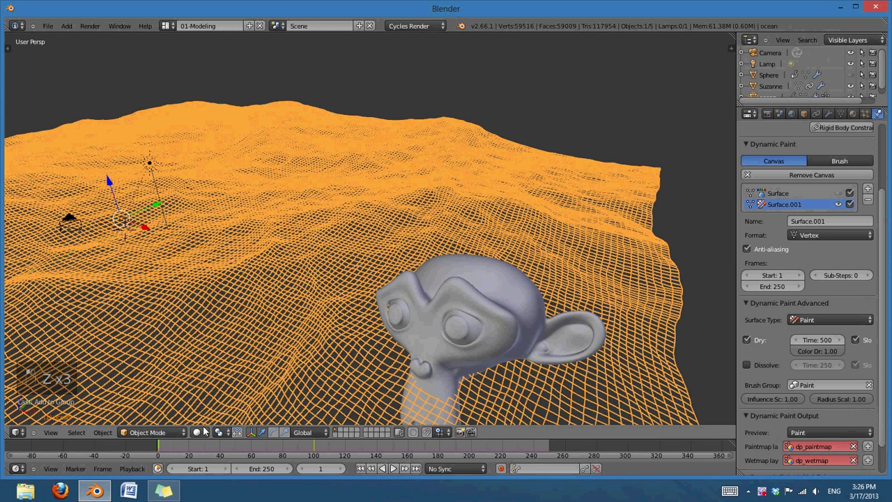
click(198, 433)
click(211, 387)
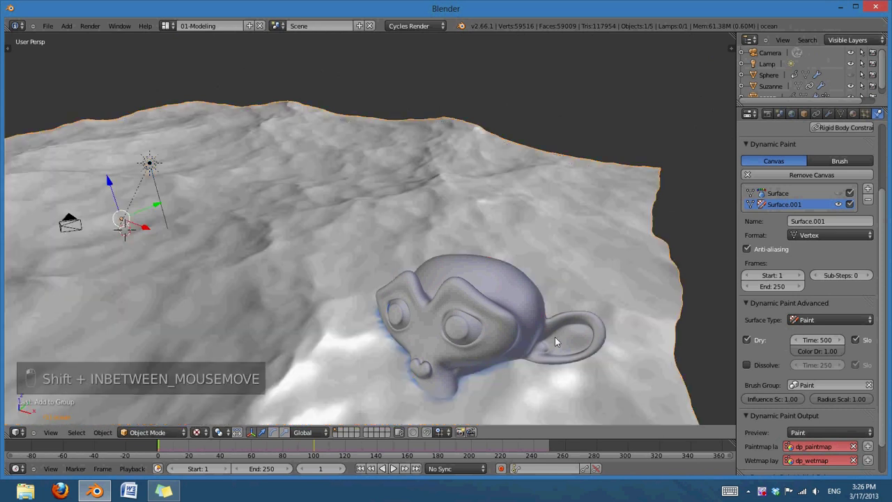
Create the dp_paintmap and dp_wetmap output layers for Surface.001
shift+middle_drag(555, 342, 535, 313)
scroll(848, 291, down, 2)
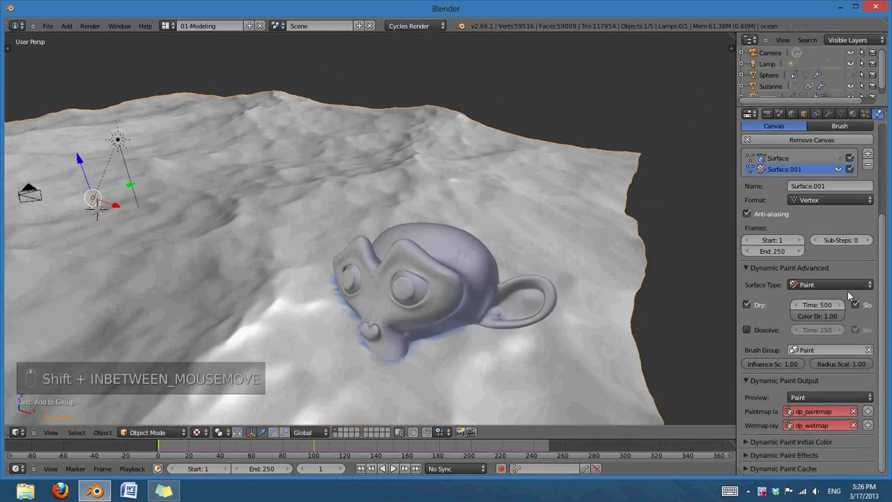
click(868, 412)
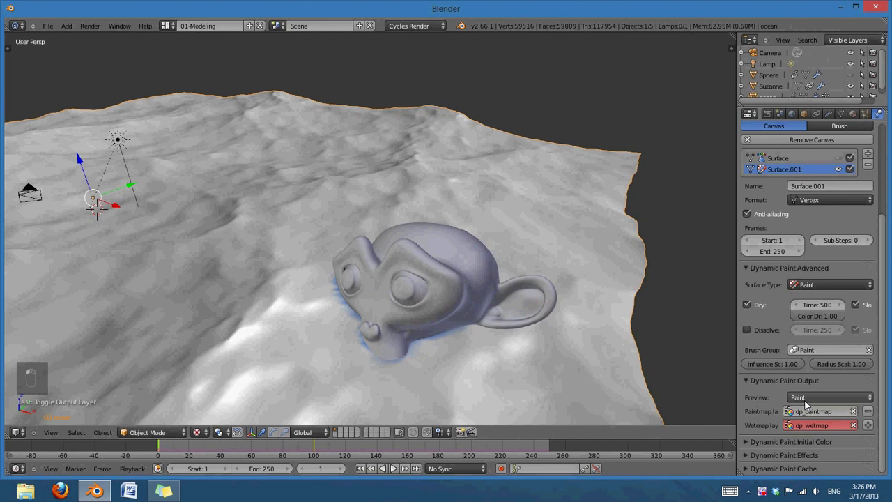
click(868, 425)
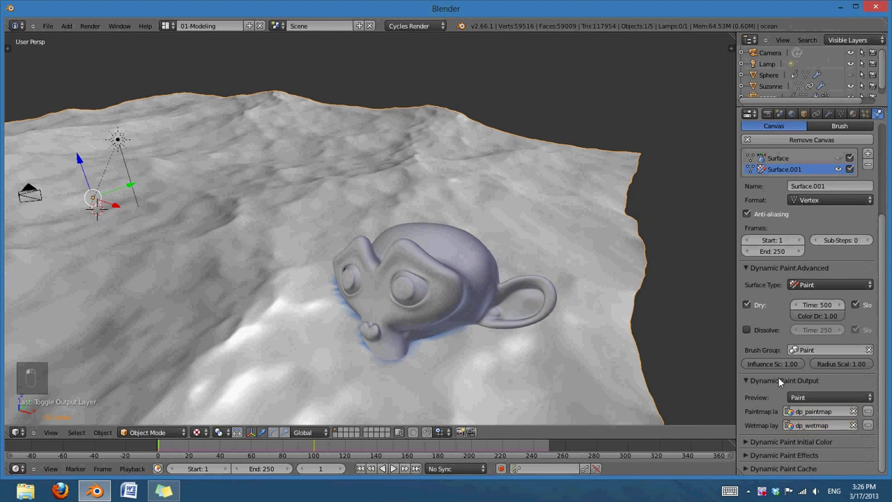
click(751, 381)
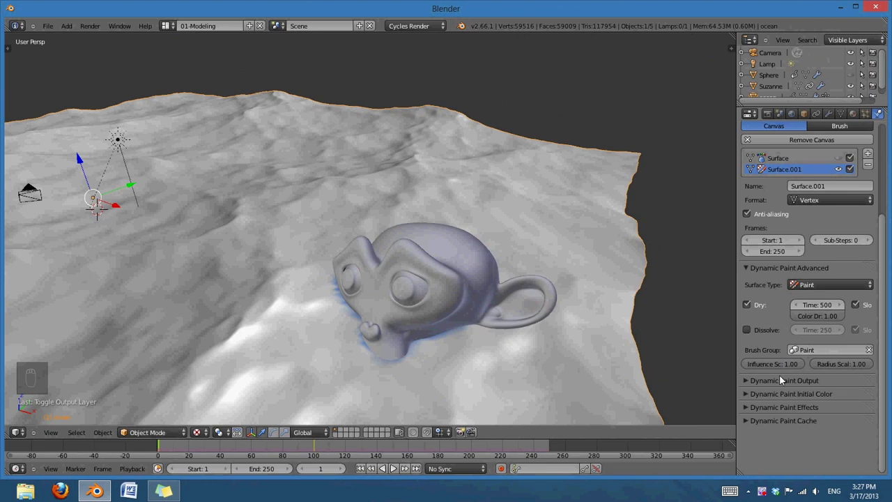
click(755, 381)
Switch the Surface.001 preview to Wetmap and set its dry time to 150
click(822, 398)
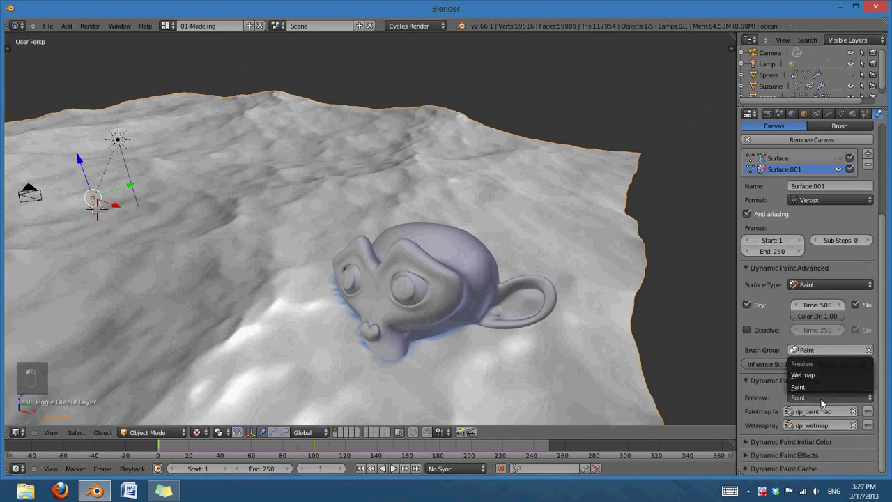
click(821, 372)
scroll(431, 317, down, 2)
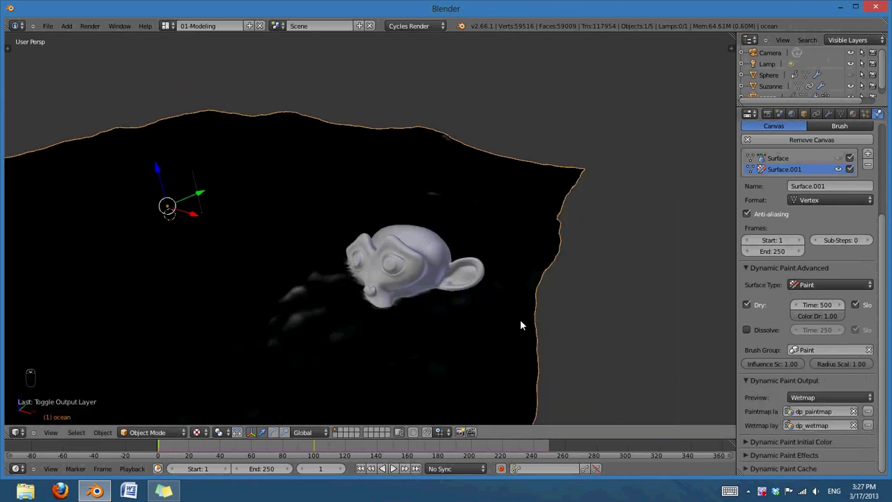
middle_drag(519, 338, 621, 350)
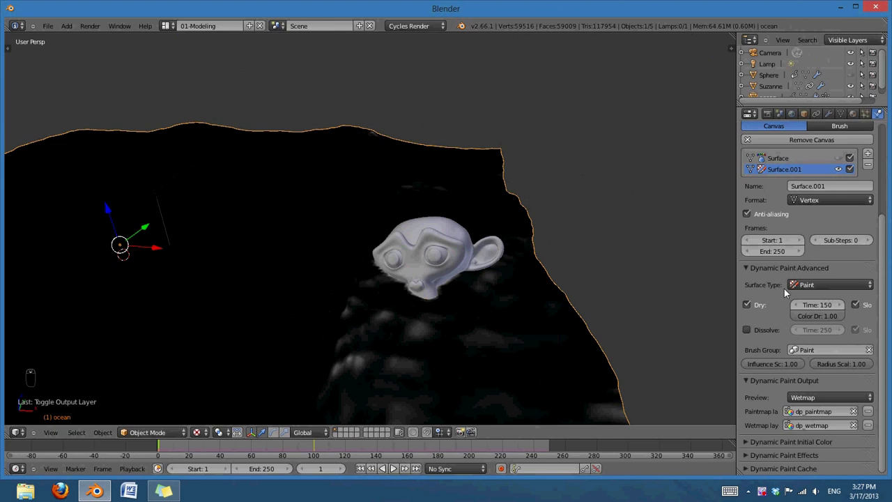
Enable the Spread effect for Surface.001
click(754, 455)
scroll(767, 446, down, 2)
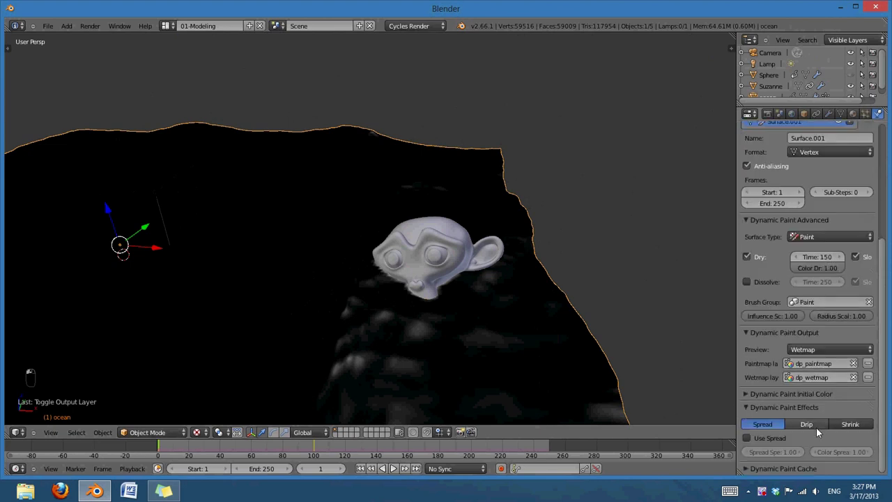
click(751, 438)
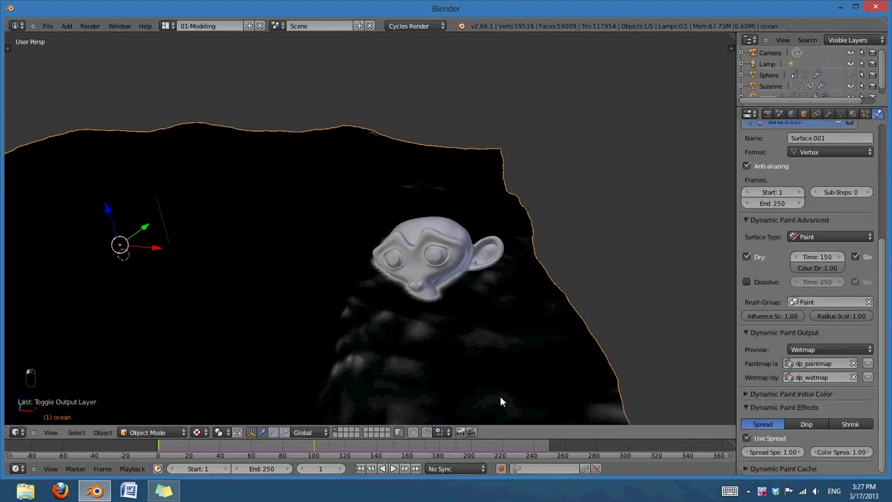
Play the animation to examine how the wetmap trail spreads and dries behind Suzanne, and stop playback
click(394, 468)
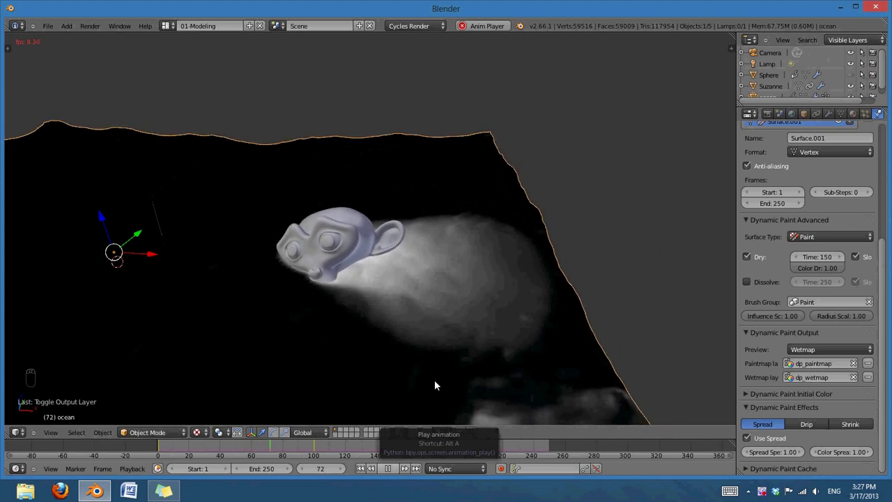
mouse_move(472, 365)
middle_down()
mouse_move(406, 389)
mouse_move(442, 355)
mouse_move(422, 341)
mouse_move(389, 414)
mouse_move(392, 367)
mouse_move(370, 326)
mouse_move(335, 342)
mouse_move(381, 353)
mouse_move(375, 387)
mouse_move(391, 485)
middle_up()
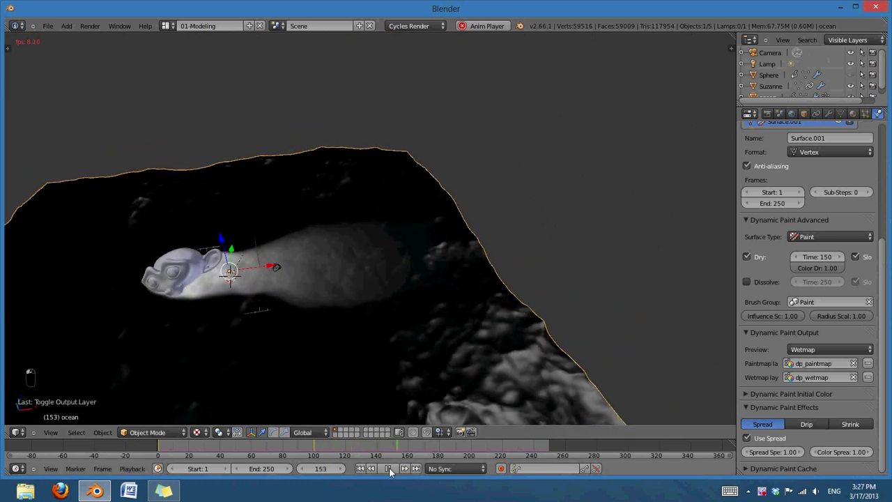
click(394, 471)
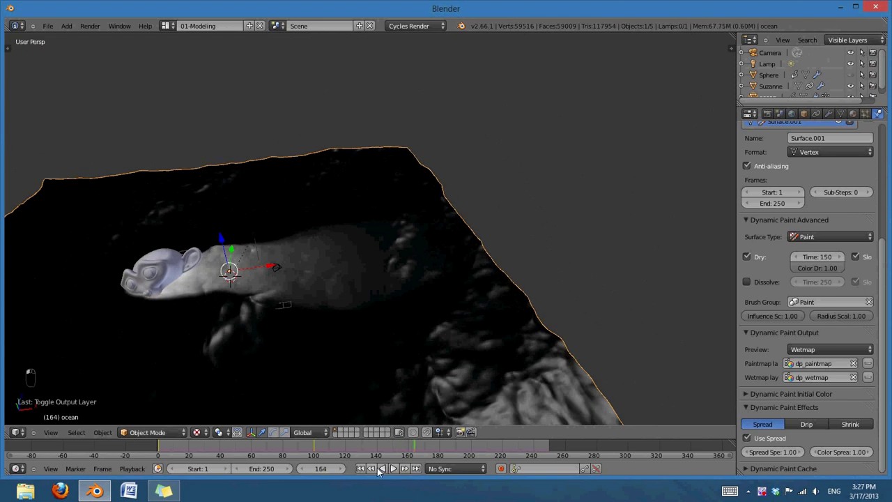
Set Surface.001's dry time to 75 and play the animation from frame 1 to check the wetmap trail behind Suzanne
click(360, 469)
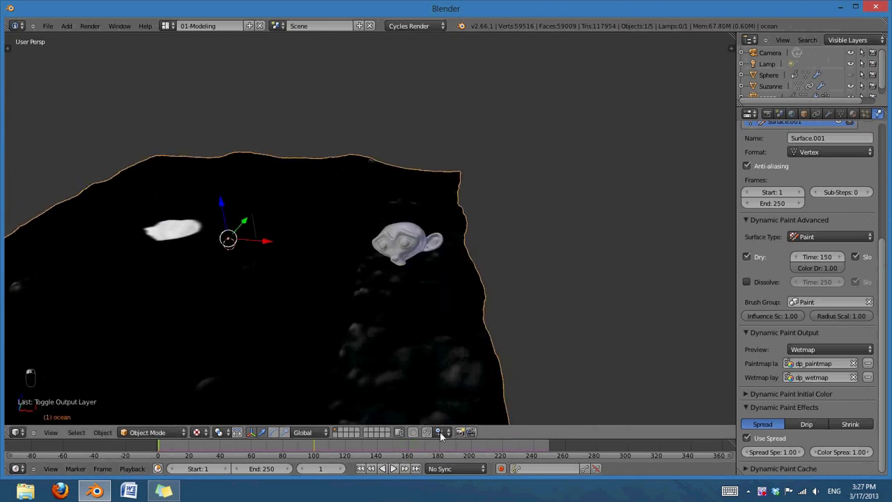
click(826, 259)
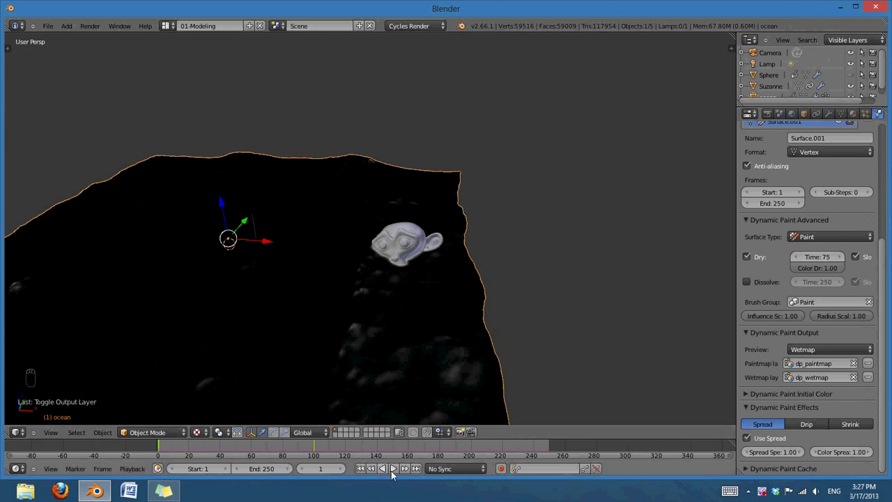
click(394, 470)
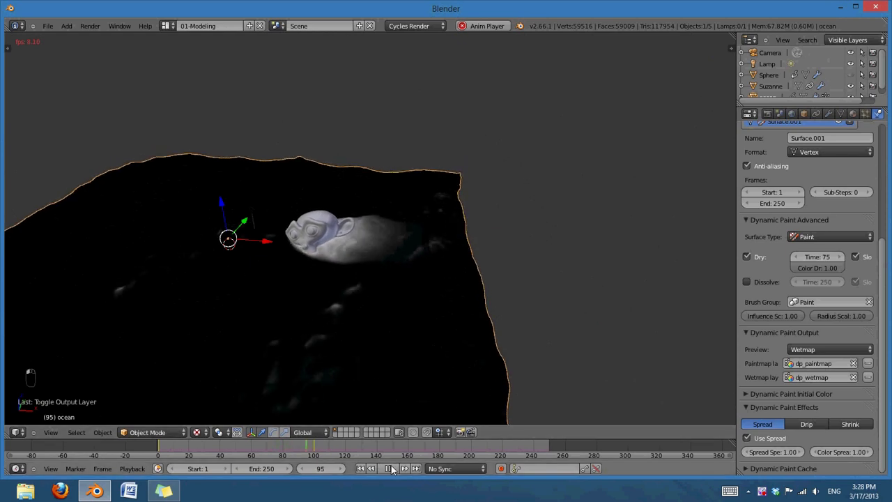
click(389, 468)
middle_drag(287, 268, 342, 316)
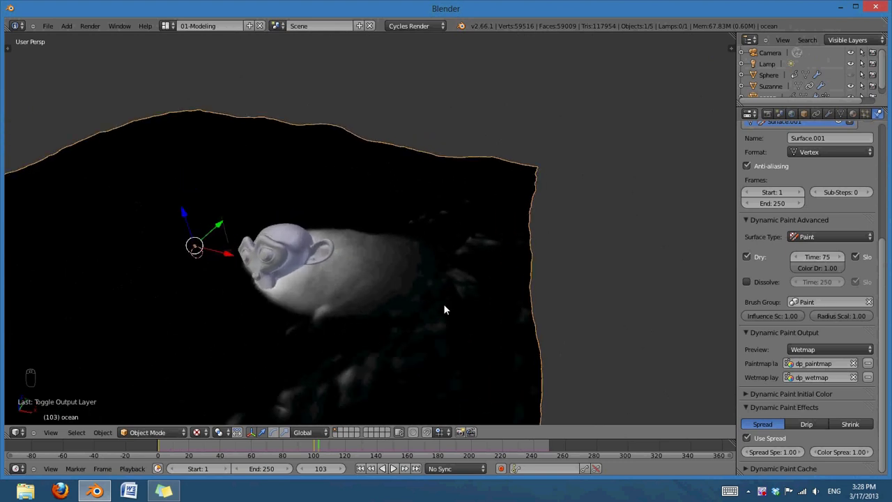
click(761, 409)
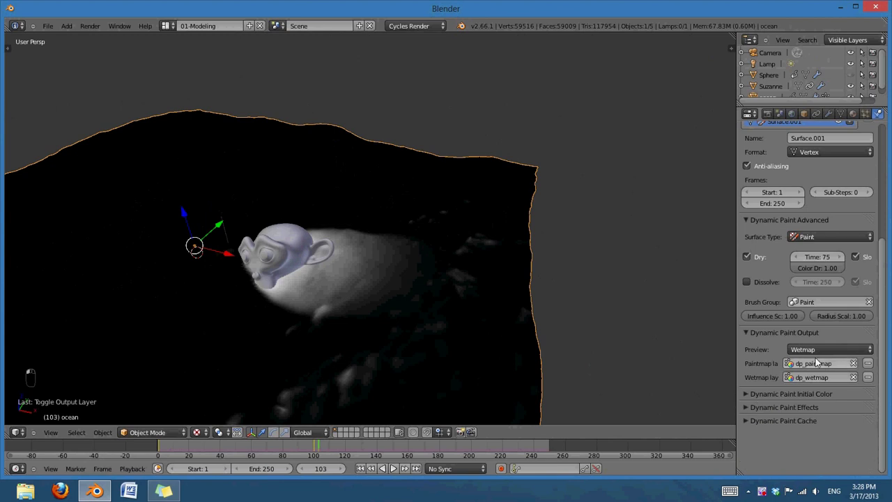
Return to frame 1 and set the paint source of Suzanne's Dynamic Paint brush to Mesh Volume + Proximity
right_click(301, 254)
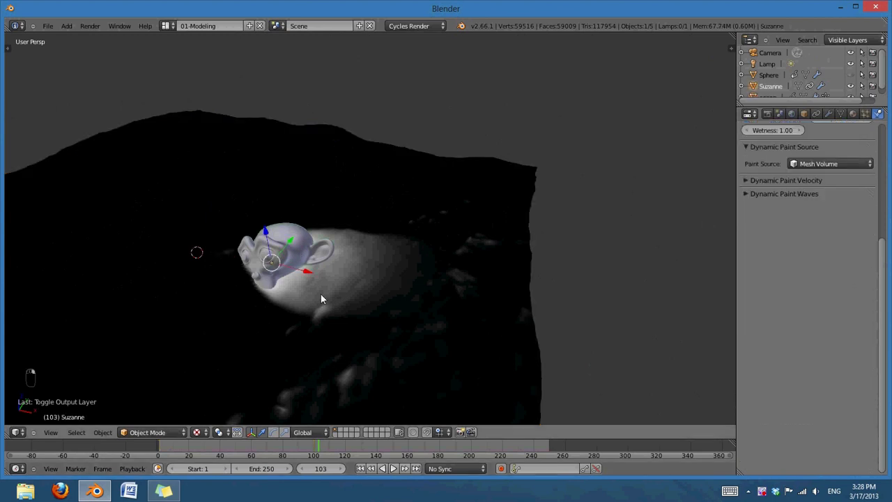
middle_drag(319, 297, 408, 297)
scroll(785, 261, up, 5)
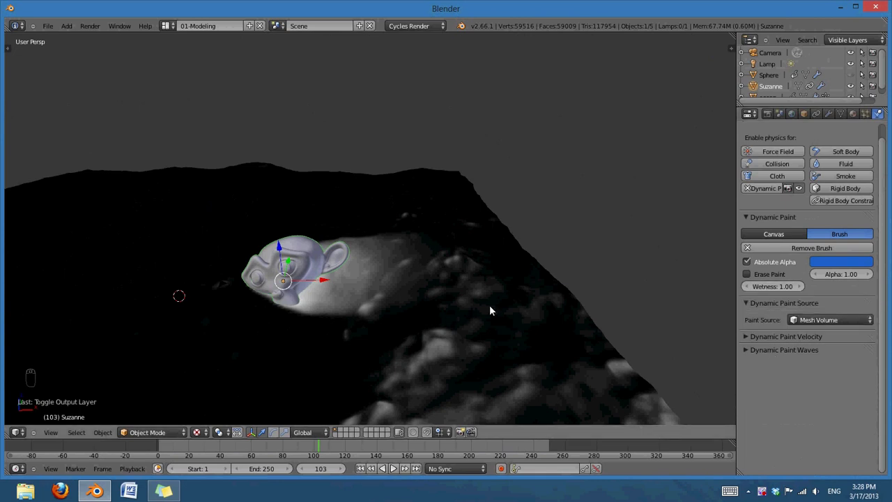
middle_drag(490, 311, 428, 329)
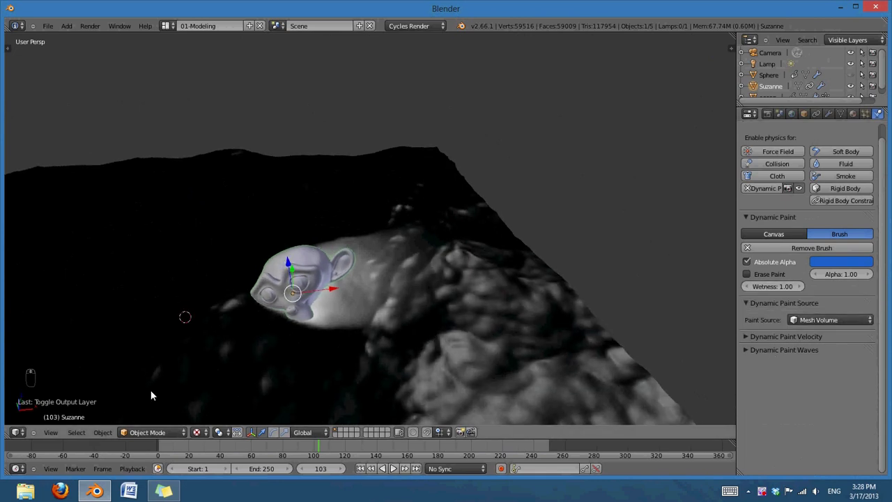
click(361, 468)
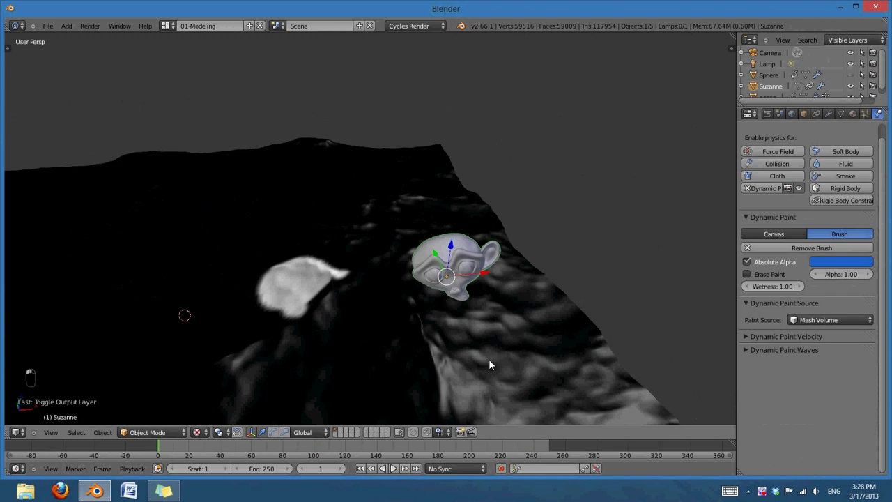
middle_drag(490, 365, 476, 378)
mouse_move(529, 361)
middle_down()
mouse_move(472, 391)
mouse_move(345, 231)
mouse_move(442, 315)
mouse_move(488, 335)
middle_up()
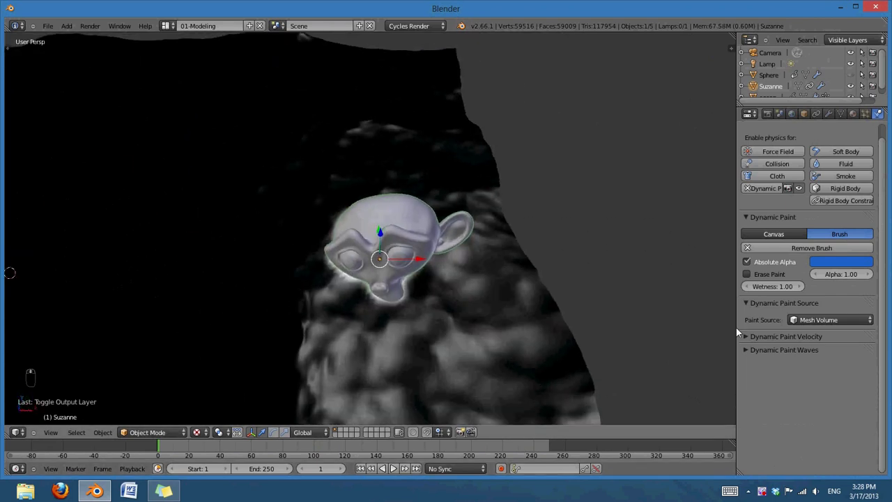
click(819, 320)
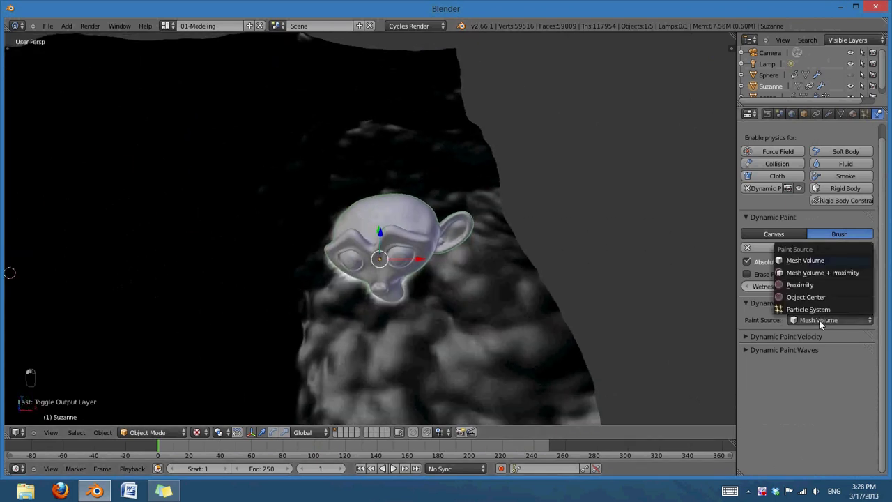
click(818, 273)
middle_drag(475, 272, 438, 262)
middle_drag(437, 310, 410, 243)
middle_drag(540, 347, 761, 321)
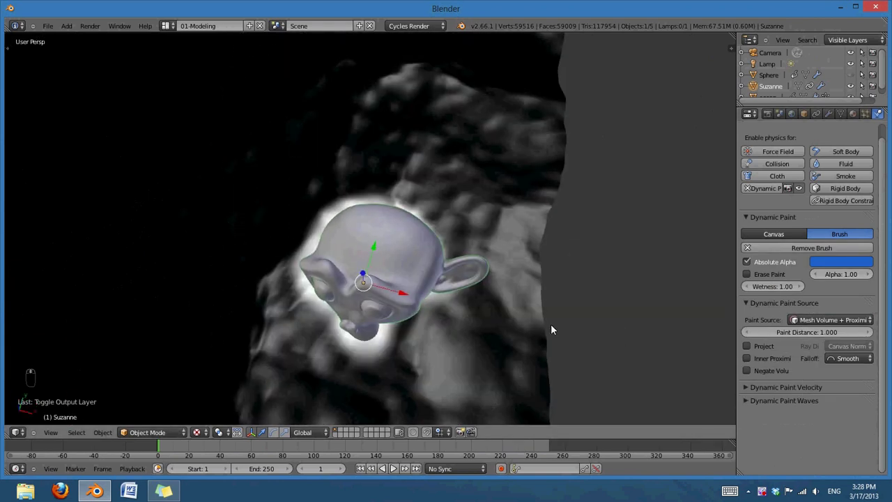
middle_drag(552, 329, 775, 333)
Try a paint distance of 3.000 on Suzanne's brush, and restore it to 1.000
click(803, 339)
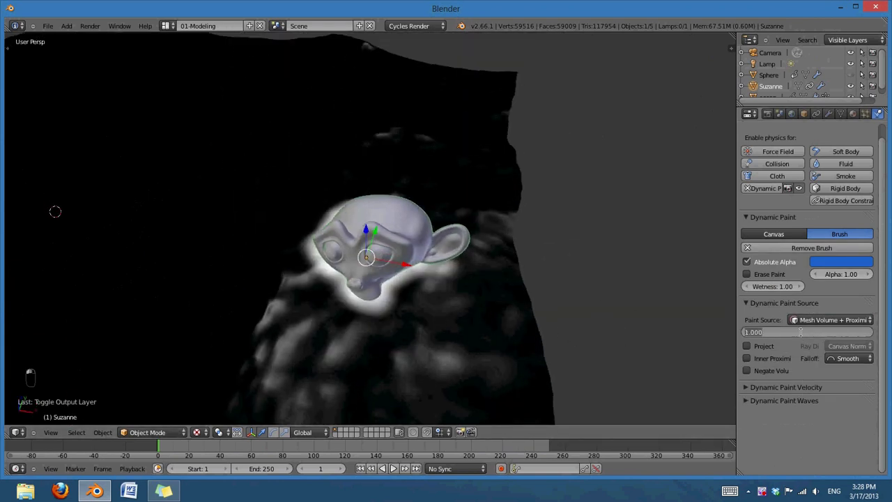
key(Return)
mouse_move(463, 337)
middle_down()
mouse_move(435, 324)
mouse_move(763, 333)
middle_up()
click(803, 332)
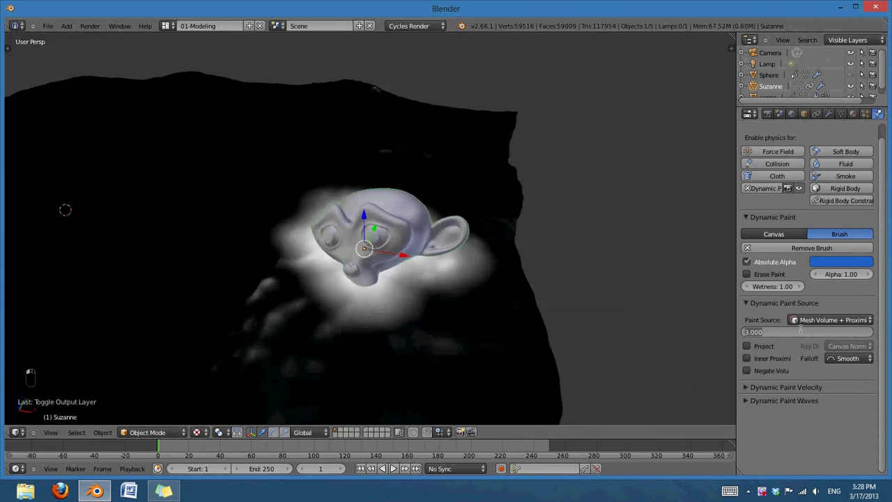
key(Return)
mouse_move(481, 300)
middle_down()
mouse_move(494, 283)
mouse_move(517, 284)
mouse_move(527, 305)
mouse_move(402, 314)
middle_up()
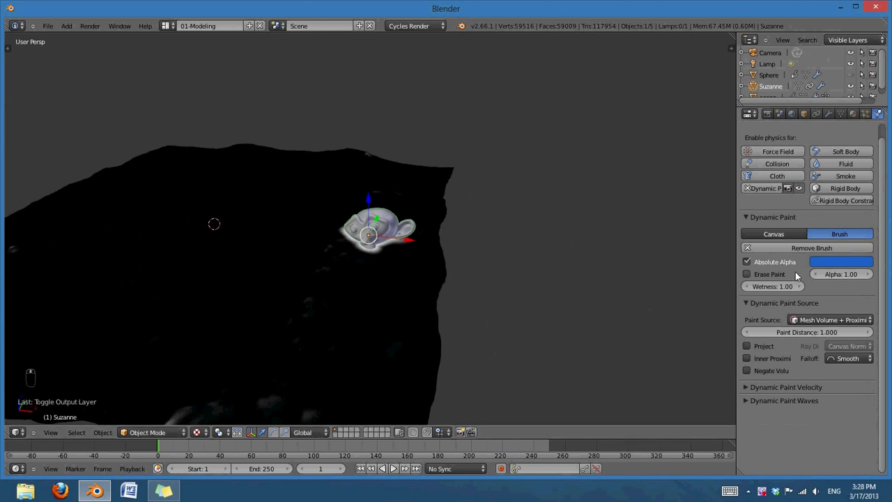
Turn off the viewport previews of both Surface.001 and Surface on the ocean's Dynamic Paint canvas
right_click(338, 316)
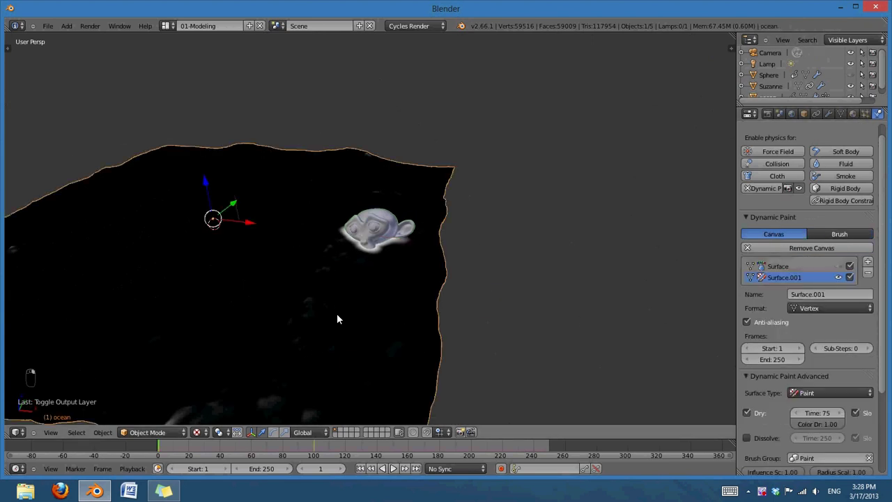
click(840, 277)
middle_drag(391, 307, 409, 302)
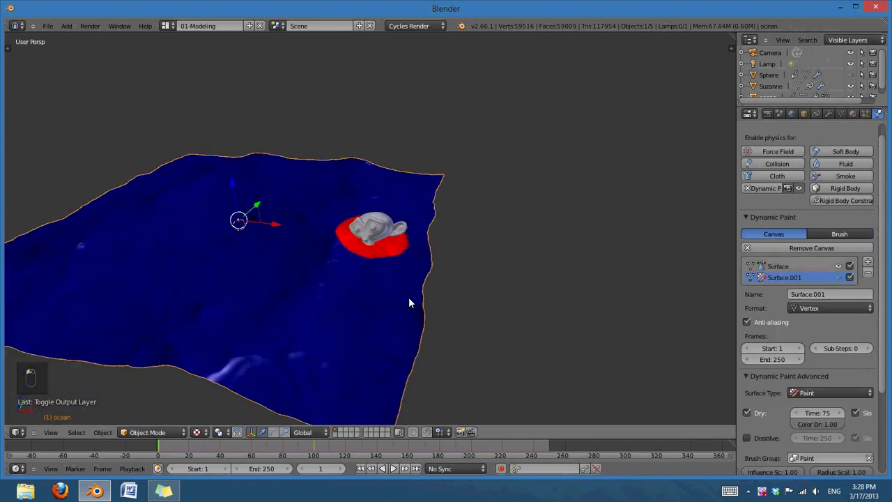
click(839, 267)
scroll(209, 334, down, 3)
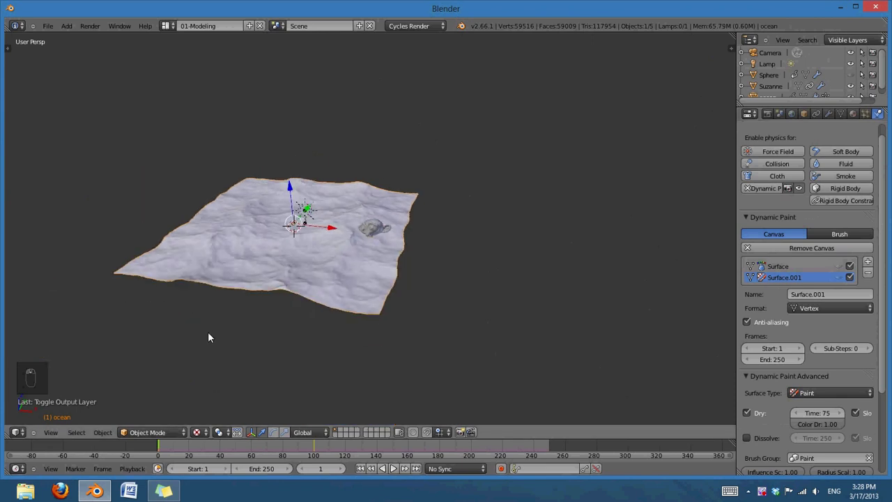
middle_drag(211, 337, 235, 342)
scroll(292, 314, up, 3)
middle_drag(361, 276, 454, 287)
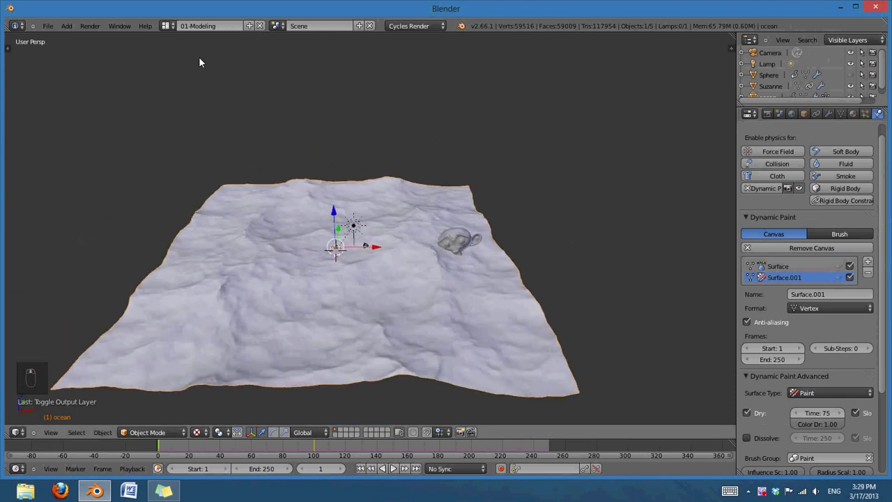
Switch the screen layout to 03-Materials and frame the ocean and Suzanne in the solid-shaded view
click(172, 25)
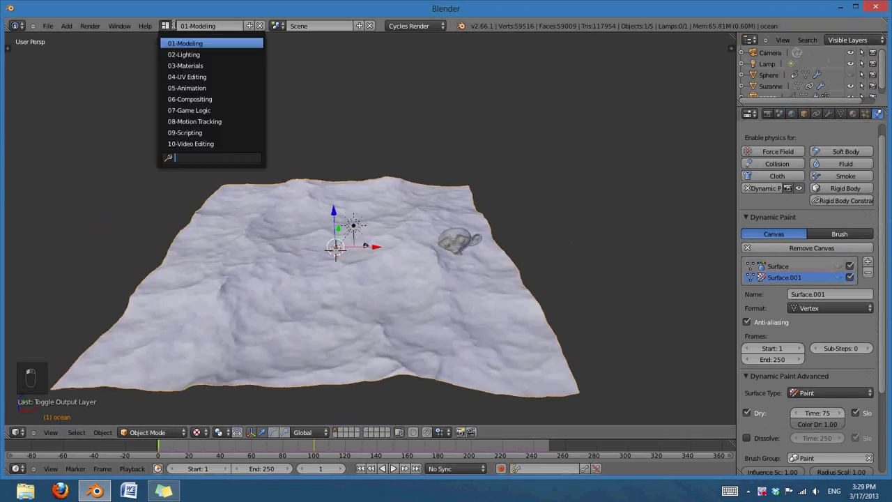
click(210, 66)
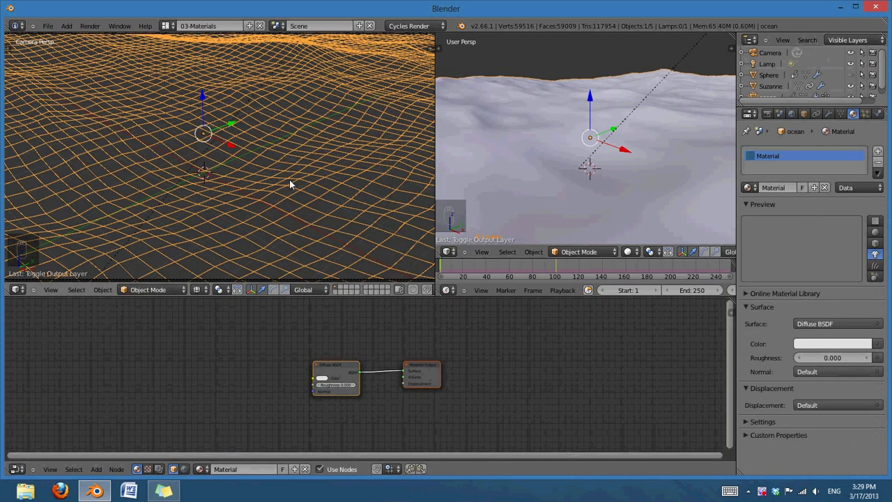
key(Home)
click(166, 26)
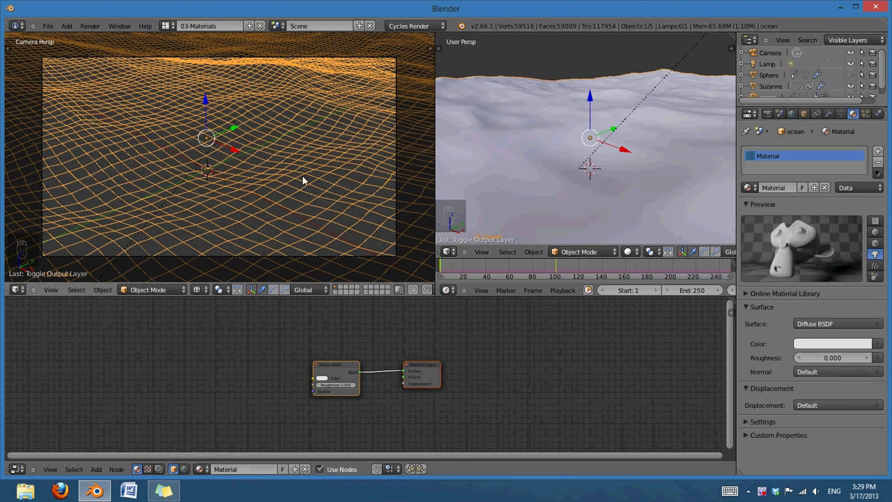
scroll(303, 181, up, 1)
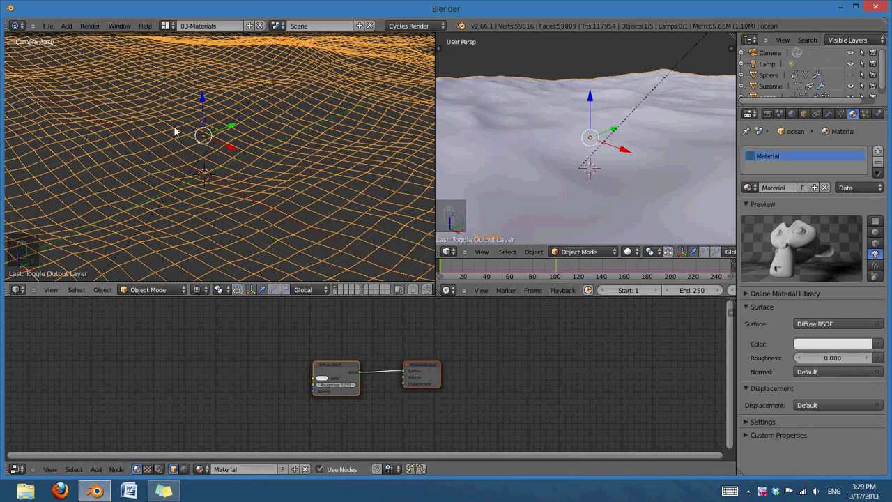
middle_drag(598, 167, 643, 193)
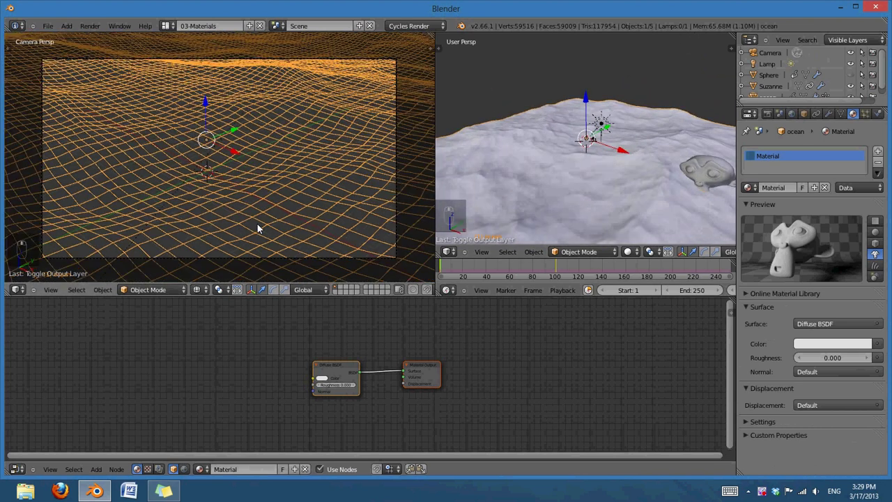
Show the camera viewport with Rendered shading and leave the camera view to preview the whole ocean
click(218, 290)
click(215, 218)
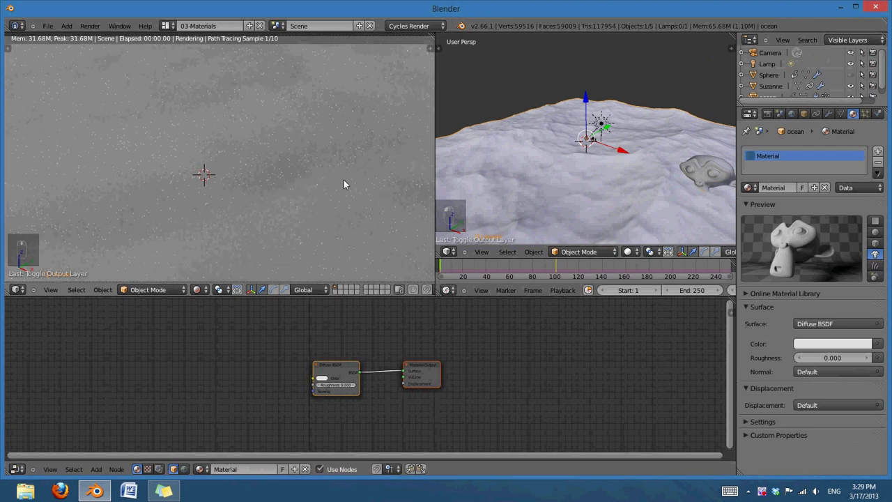
key(KP_0)
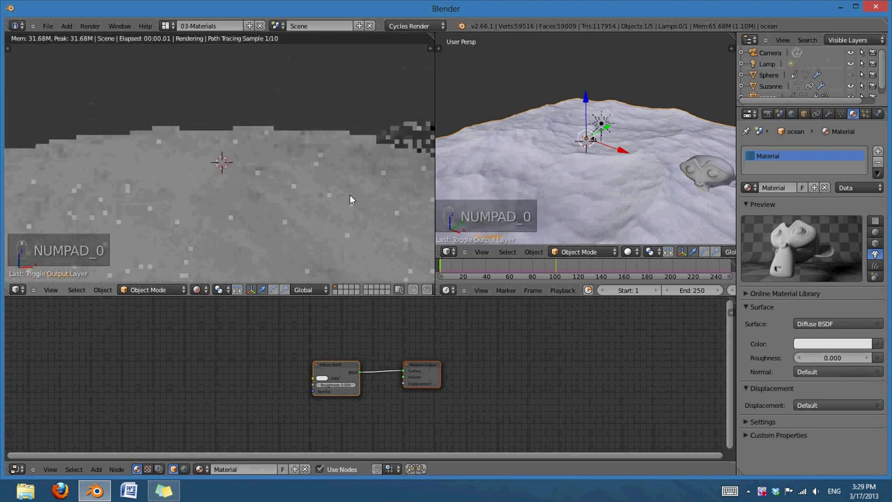
scroll(597, 184, down, 5)
scroll(594, 201, up, 5)
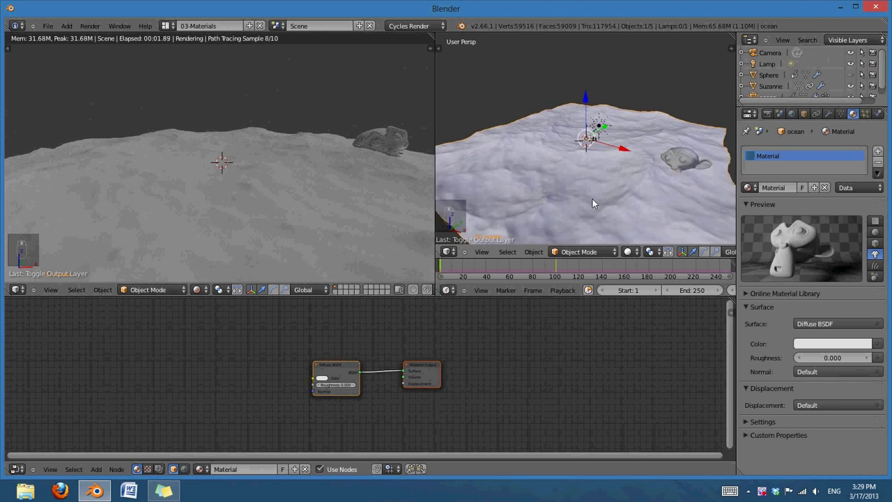
Frame the ocean from above in the solid-shaded view and align the camera to that view
shift+middle_drag(663, 212, 611, 174)
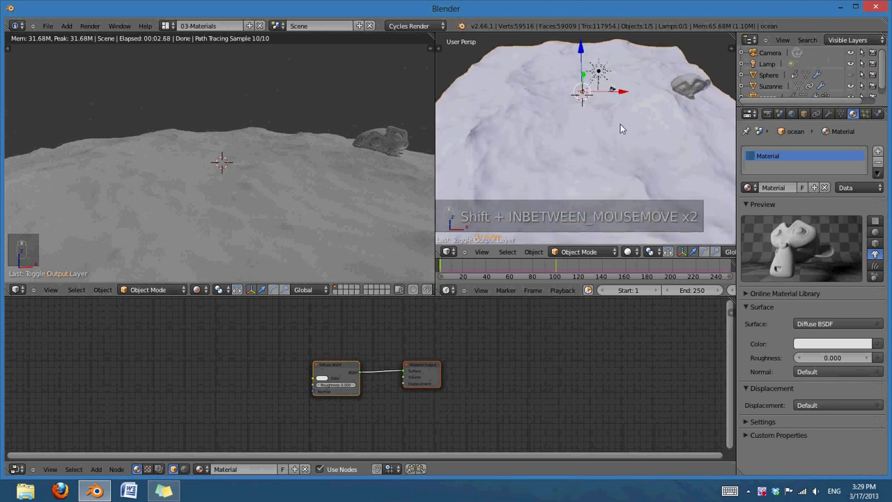
shift+middle_drag(621, 125, 614, 155)
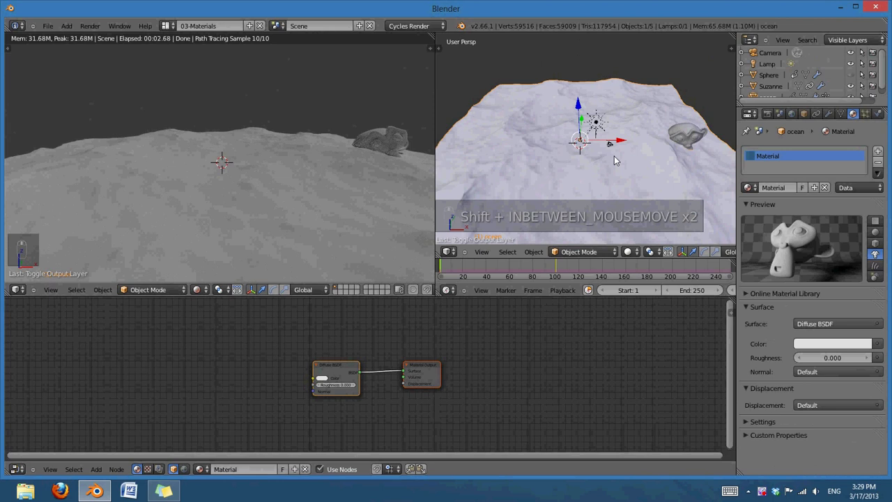
key(ctrl+alt+KP_0)
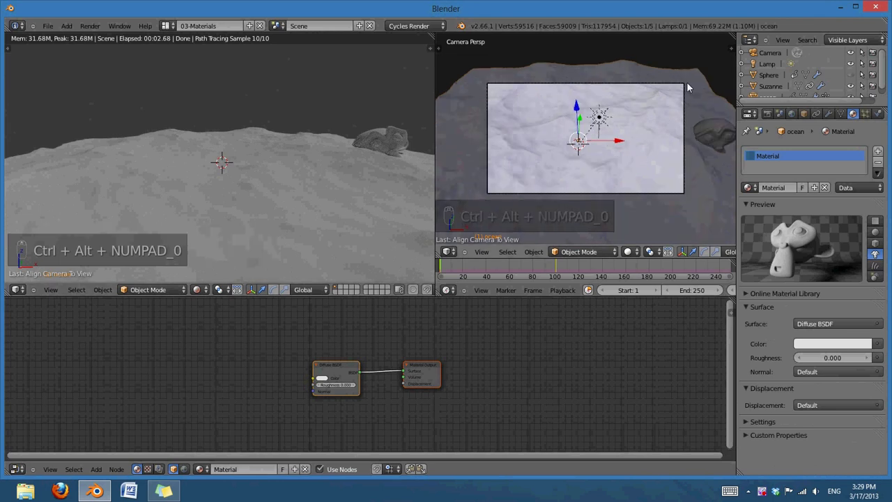
Move the camera back about 17 units along its local Z axis and shift it to reframe the ocean and Suzanne
right_click(683, 86)
key(g)
middle_click(619, 130)
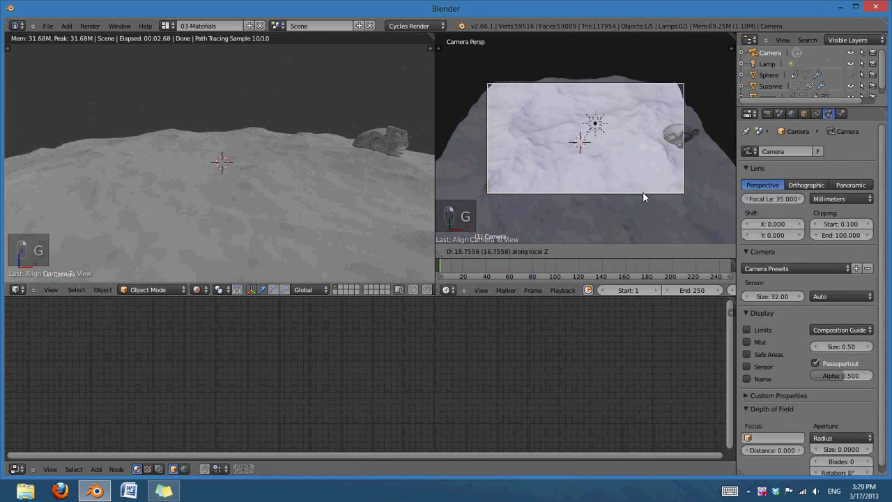
click(643, 192)
key(g)
click(632, 87)
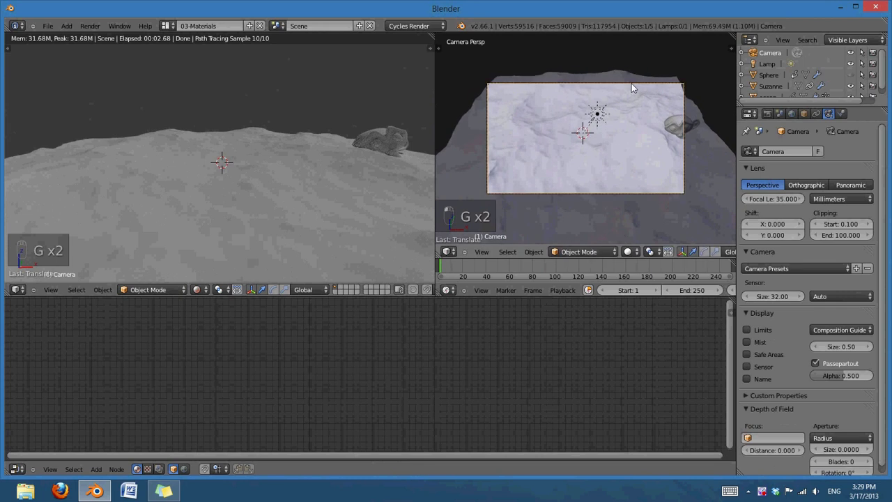
key(g)
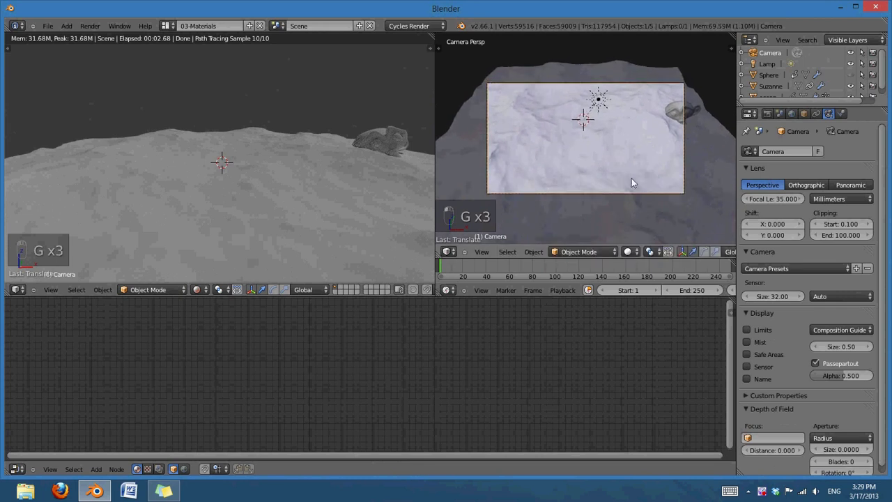
key(g)
click(622, 156)
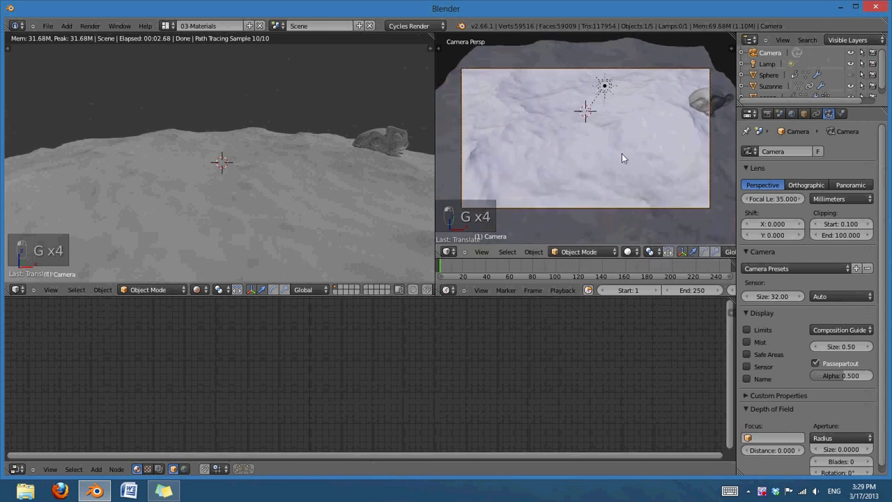
scroll(622, 154, up, 1)
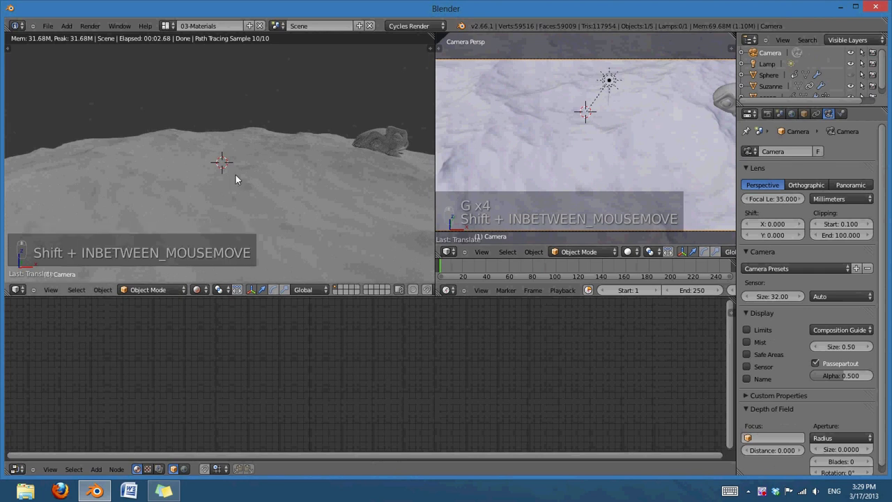
Show the camera view in the rendered viewport and move the sun lamp from above to the ocean's front-right corner, about 30 units along X and −Y
key(KP_0)
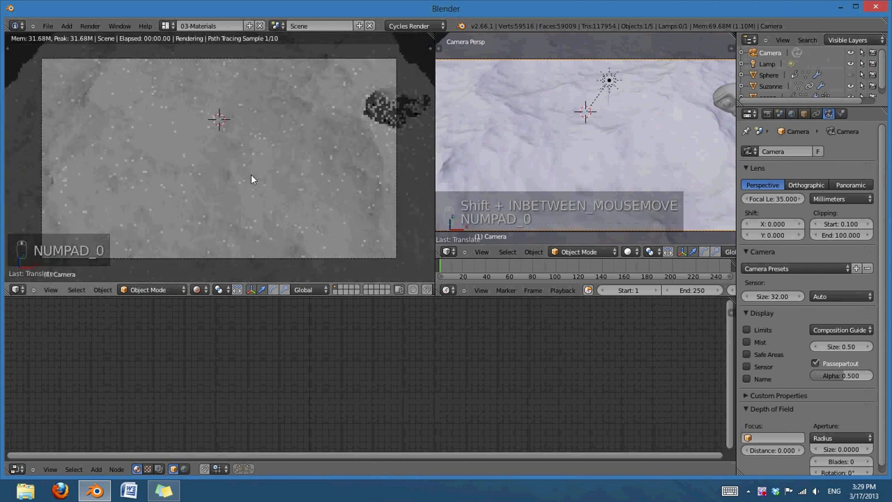
right_click(607, 91)
key(KP_7)
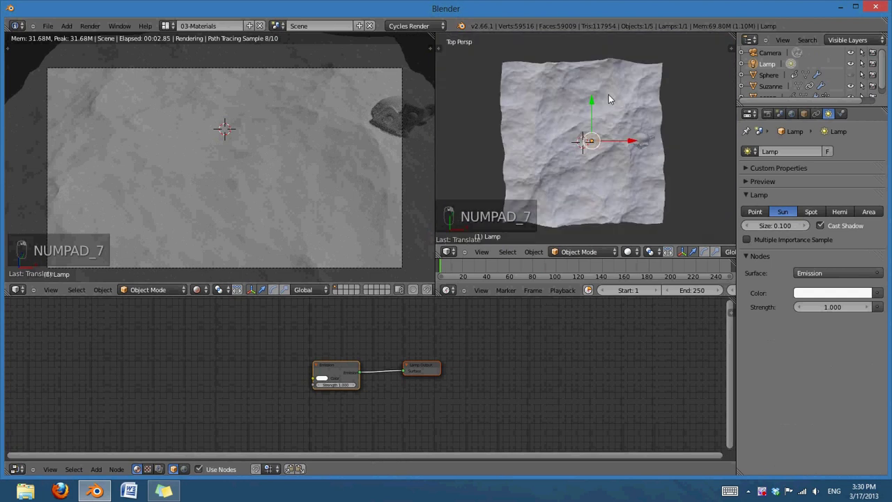
key(KP_5)
scroll(603, 104, up, 2)
key(g)
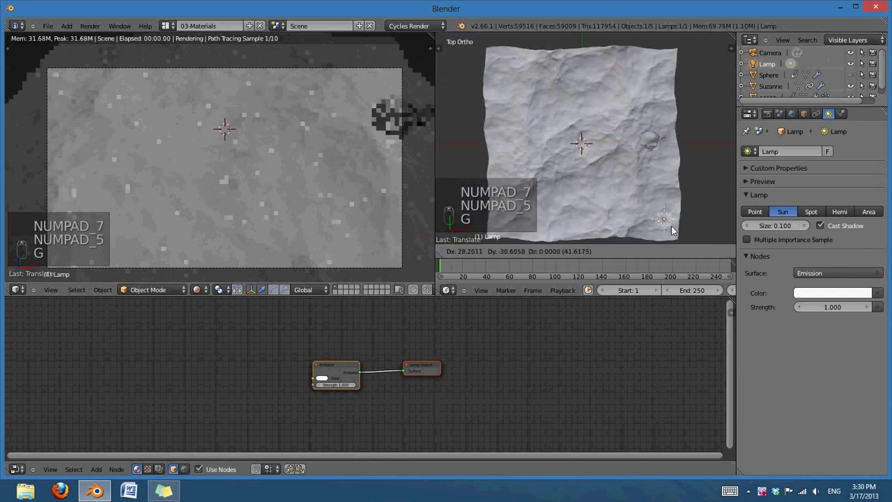
Aim the sun lamp across the ocean by rotating it about 15° in front view, about 53° in top view and slightly in right view
key(KP_1)
key(r)
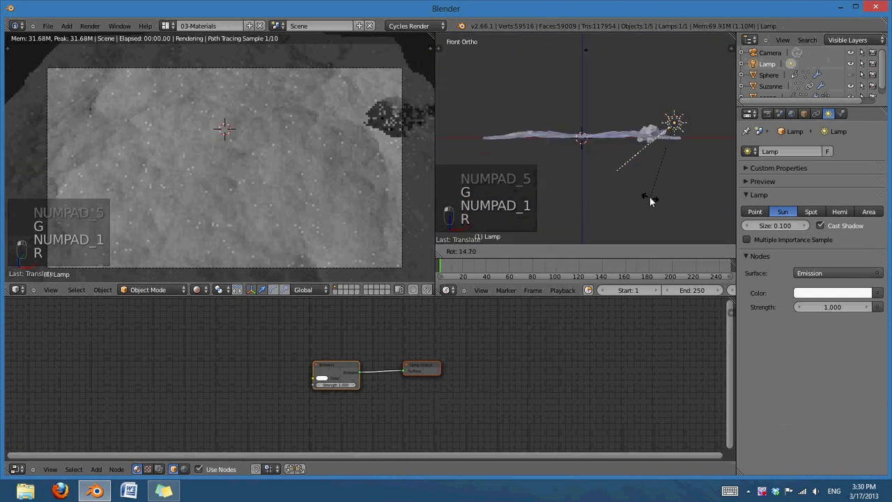
click(649, 196)
key(KP_7)
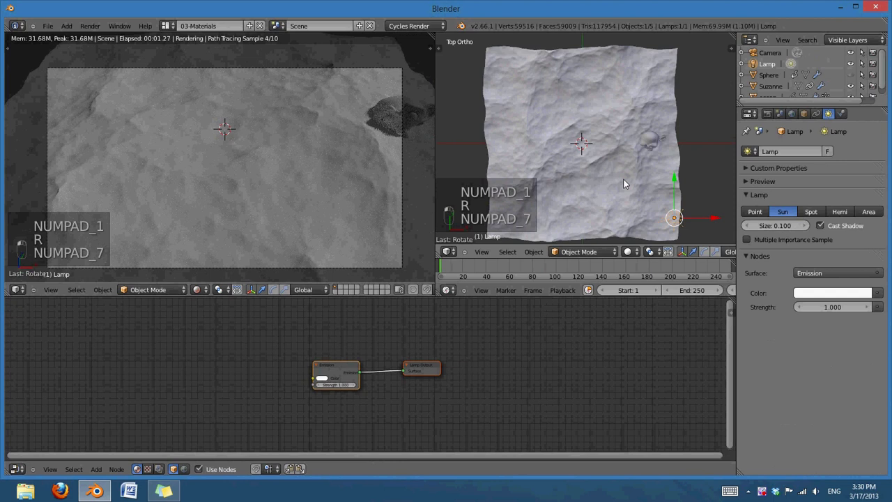
key(r)
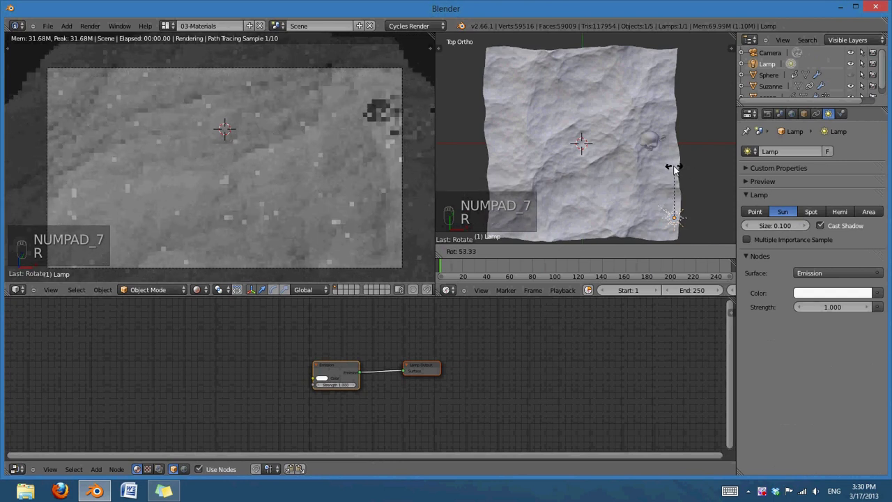
click(680, 168)
key(KP_3)
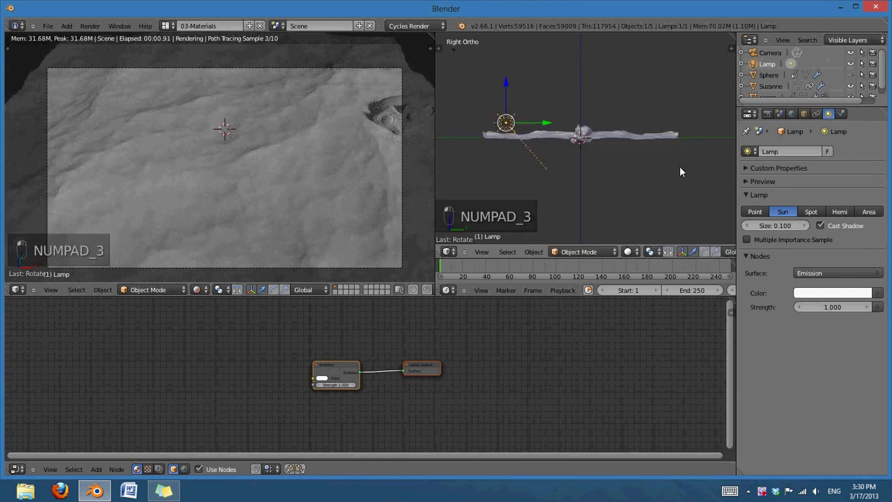
key(r)
key(KP_7)
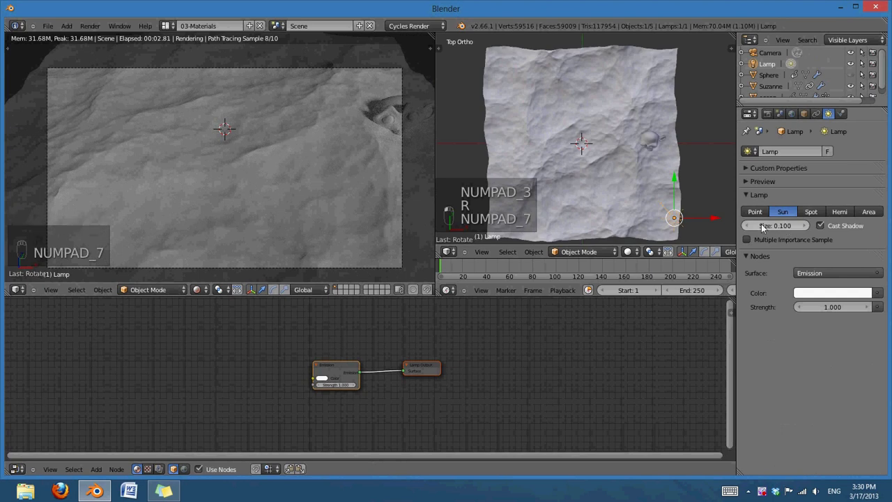
Try a sun lamp size of 1 and settle on 0.25
text(1)
key(Return)
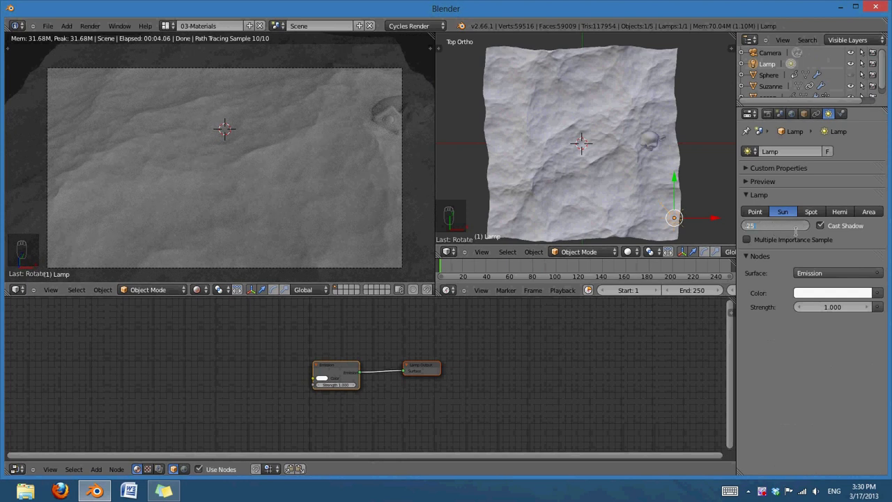
key(Return)
Select the ocean object and frame its Diffuse BSDF and Material Output nodes in the node editor
scroll(496, 391, up, 1)
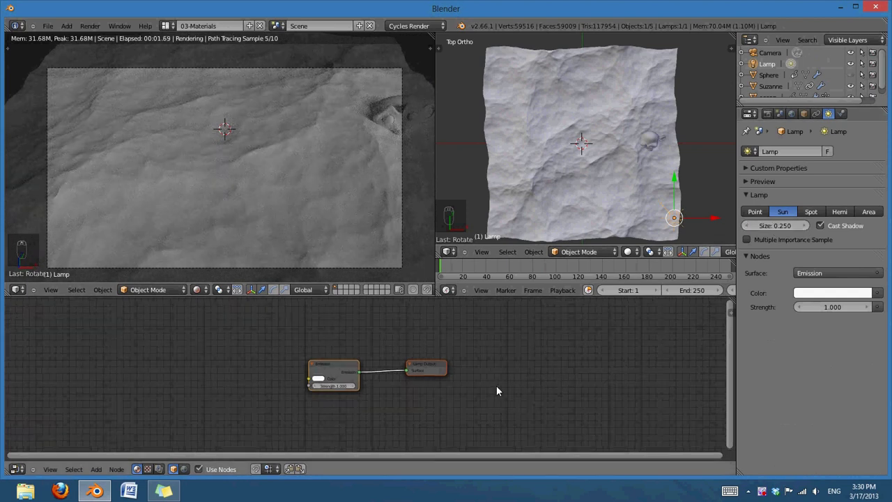
scroll(496, 391, up, 1)
middle_drag(438, 384, 522, 377)
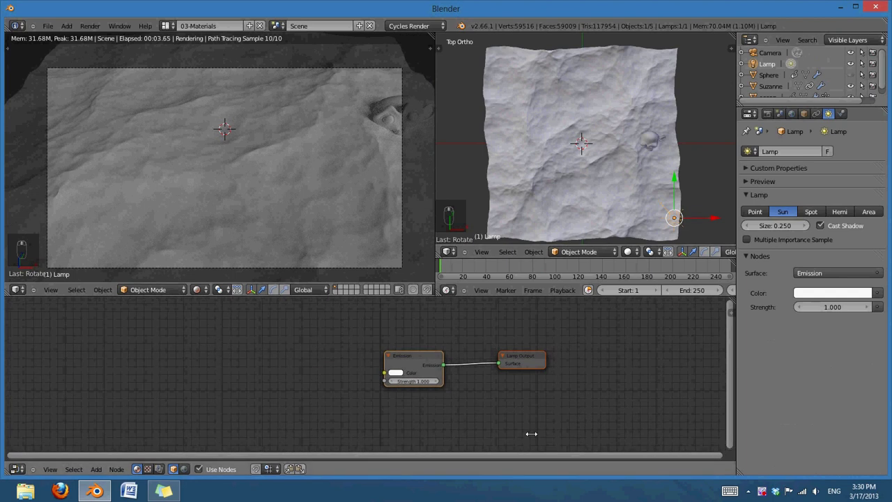
right_click(615, 127)
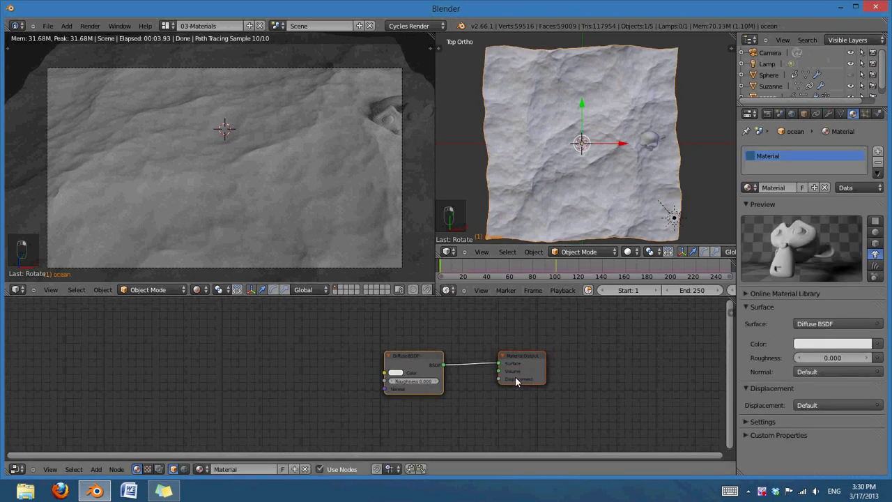
scroll(512, 377, up, 2)
middle_drag(506, 374, 576, 385)
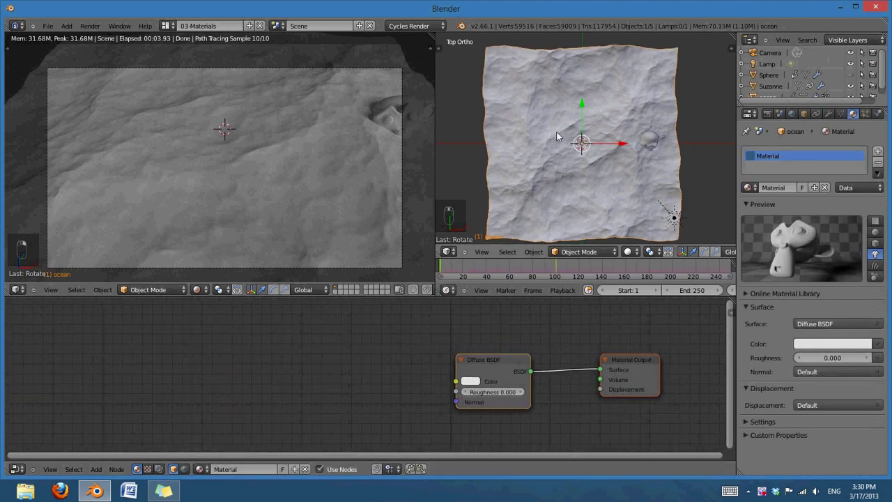